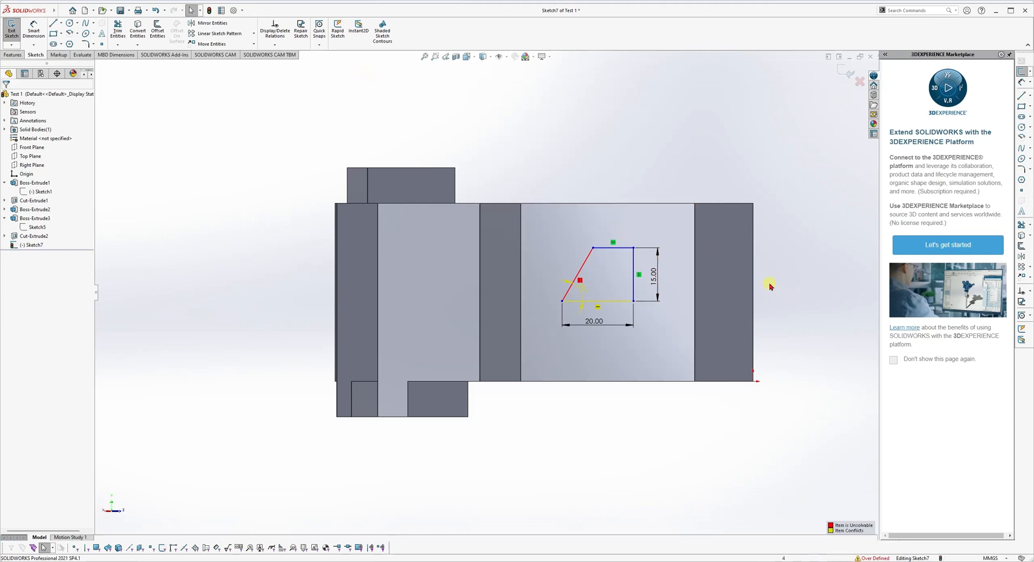
Step: Diagnose the over-defined sketch with SketchXpert and examine the relation that its first solution would delete from the trapezoid
{"action": "scroll", "coordinate": [814, 210], "scroll_direction": "down", "scroll_amount": 3}
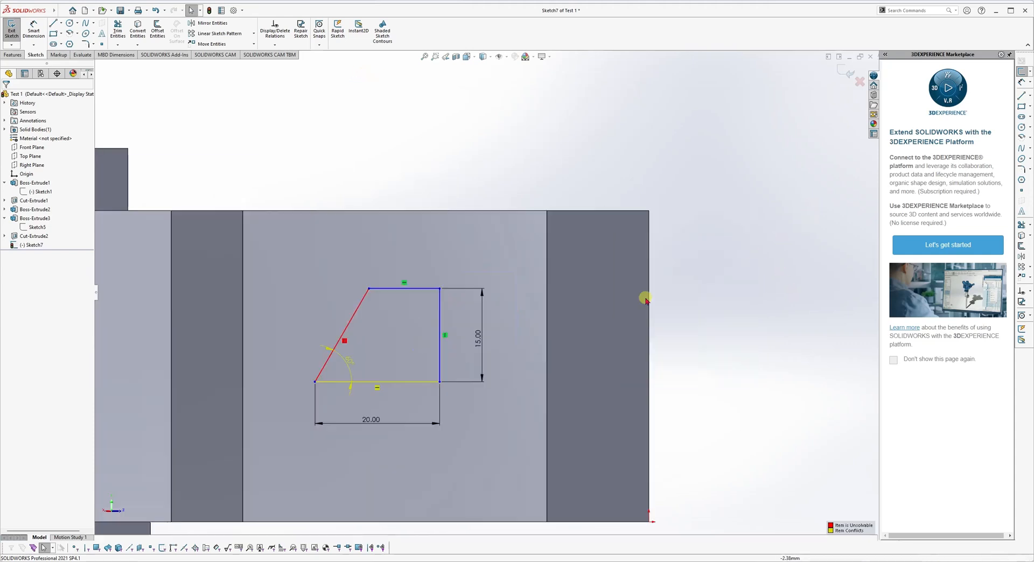
{"action": "scroll", "coordinate": [558, 336], "scroll_direction": "up", "scroll_amount": 3}
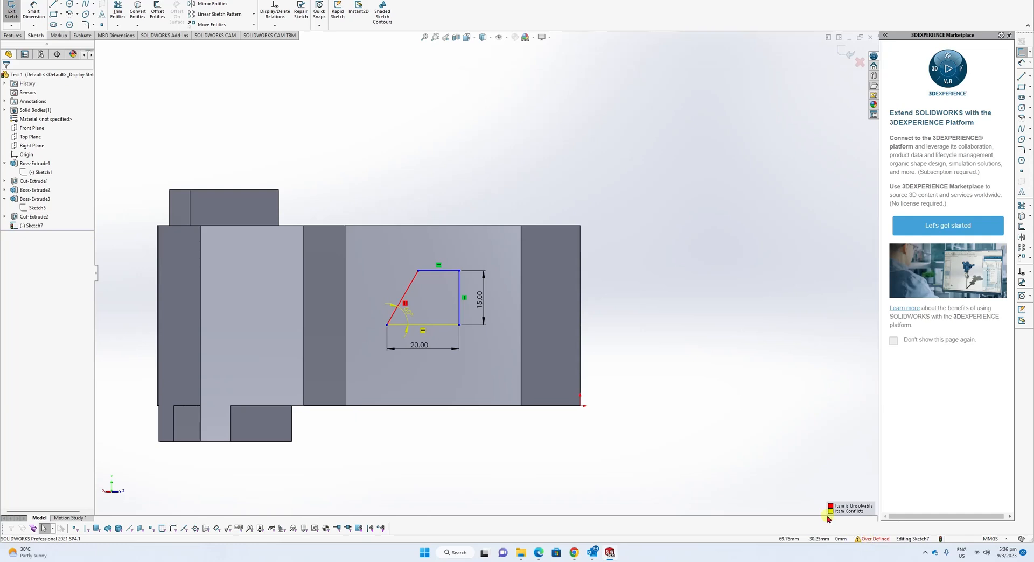
{"action": "left_click", "coordinate": [877, 539]}
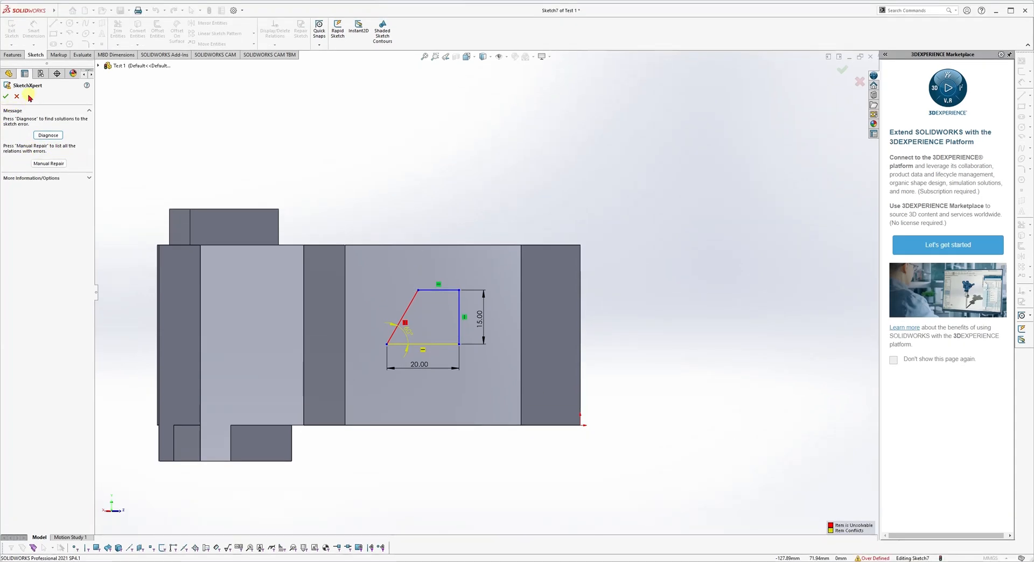
{"action": "left_click", "coordinate": [48, 136]}
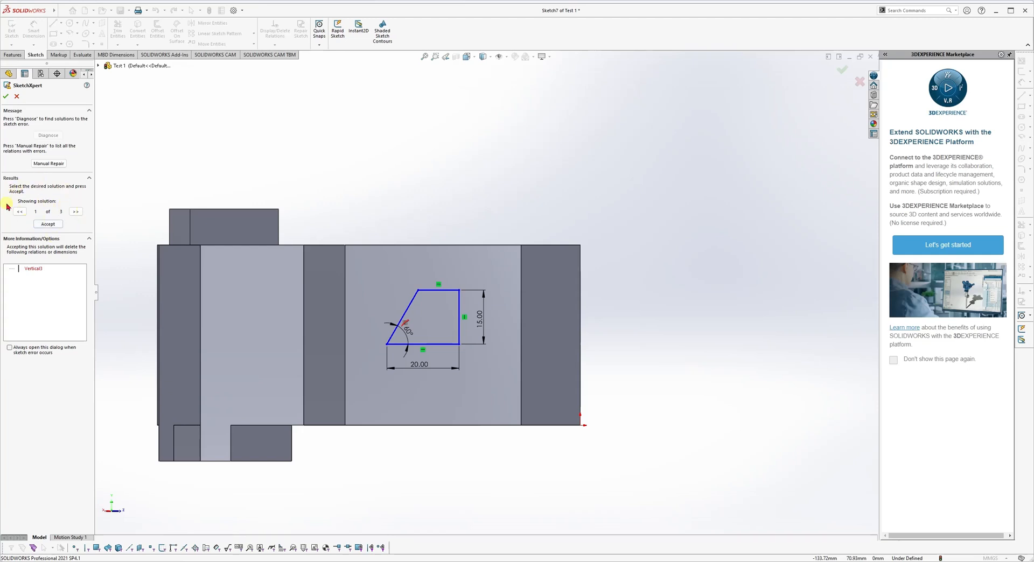
{"action": "left_click", "coordinate": [33, 269]}
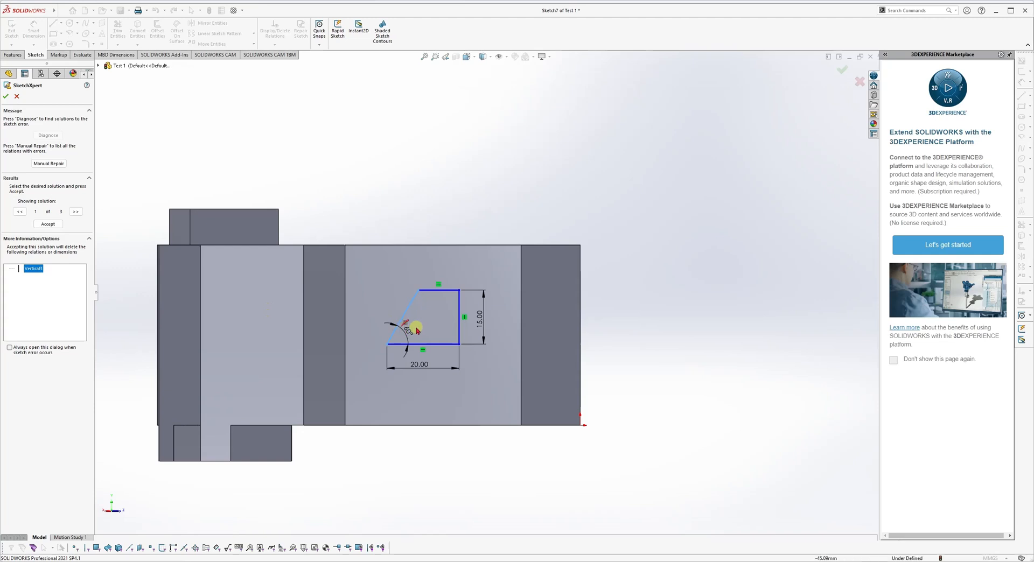
{"action": "scroll", "coordinate": [417, 326], "scroll_direction": "up", "scroll_amount": 3}
{"action": "scroll", "coordinate": [449, 310], "scroll_direction": "down", "scroll_amount": 6}
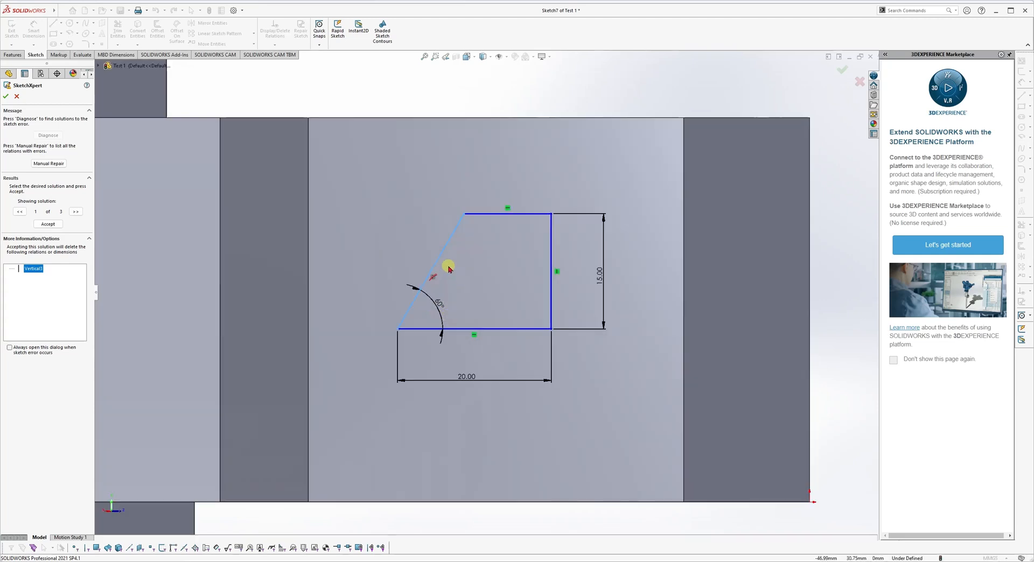
{"action": "scroll", "coordinate": [449, 268], "scroll_direction": "down", "scroll_amount": 4}
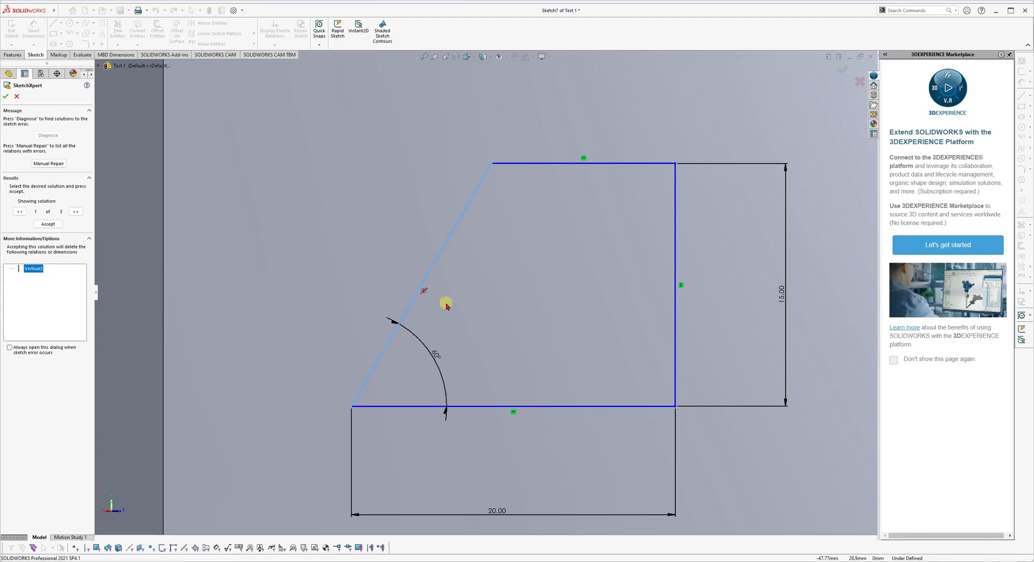
Step: Review the second and third SketchXpert solutions, checking which relation or dimension each would remove and the shape it would give
{"action": "left_click", "coordinate": [76, 212]}
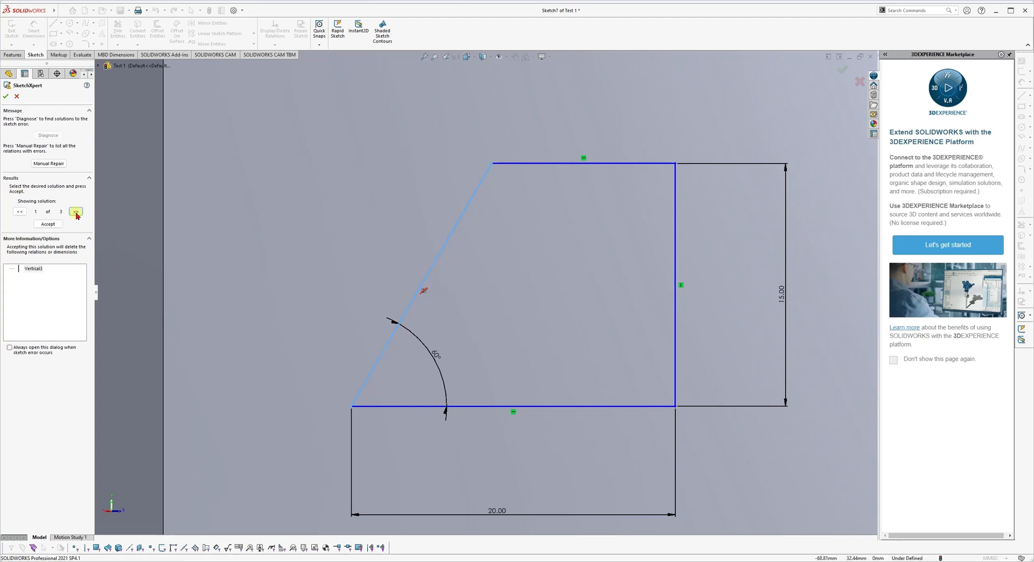
{"action": "left_click", "coordinate": [31, 269]}
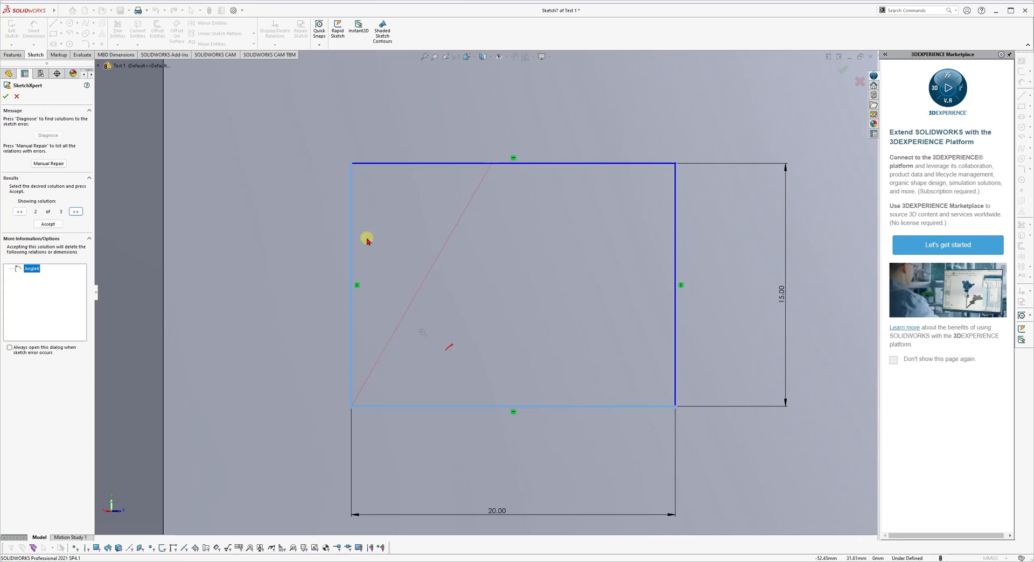
{"action": "left_click", "coordinate": [74, 213]}
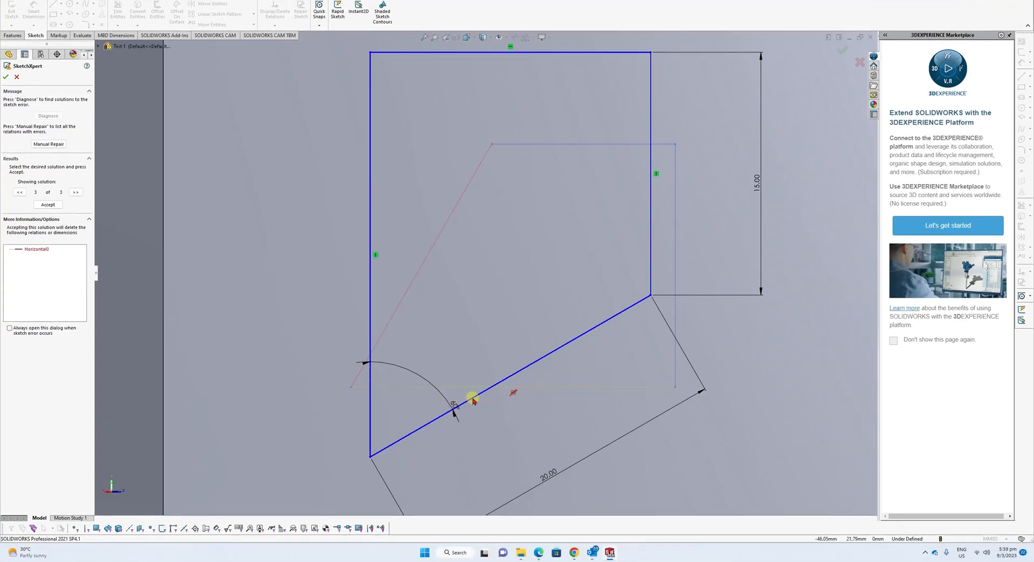
Step: Accept the third SketchXpert solution, which deletes the bottom line's horizontal relation, close SketchXpert and undo the repair
{"action": "left_click", "coordinate": [48, 204]}
{"action": "key", "text": "z"}
{"action": "key", "text": "z"}
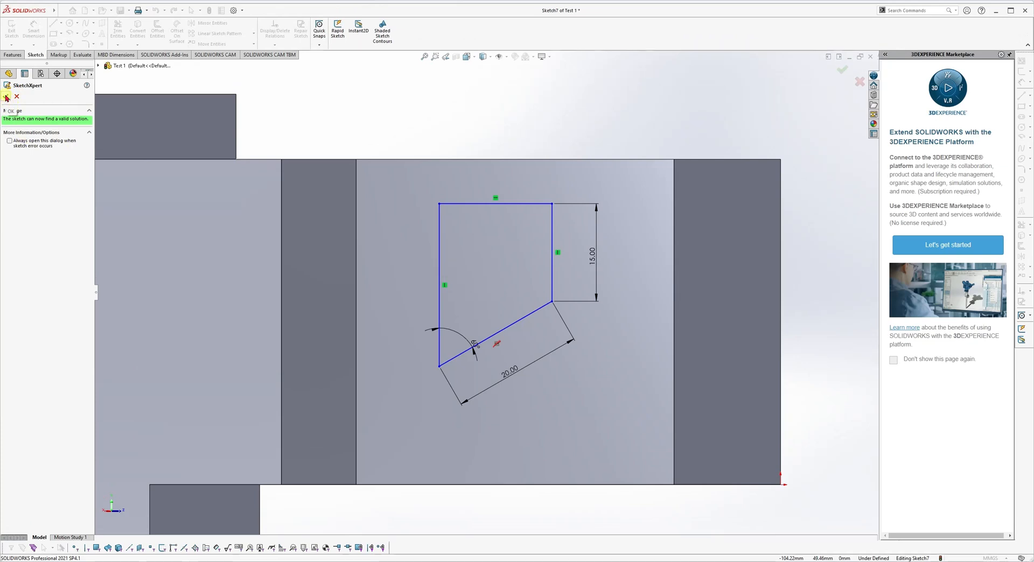
{"action": "left_click", "coordinate": [7, 97]}
{"action": "left_click", "coordinate": [637, 381]}
{"action": "left_click", "coordinate": [705, 373]}
{"action": "left_click", "coordinate": [809, 422]}
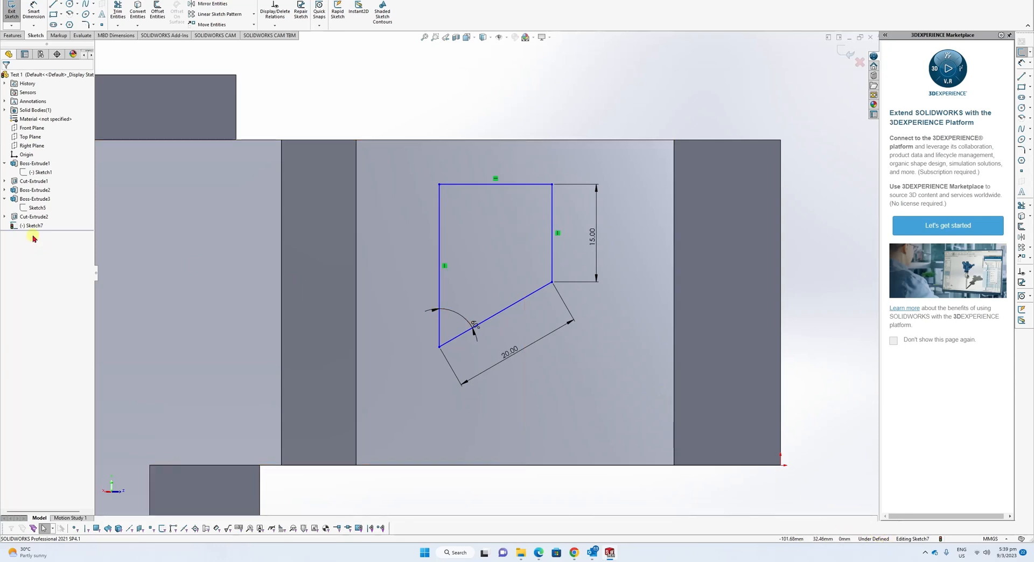
{"action": "key", "text": "ctrl+z"}
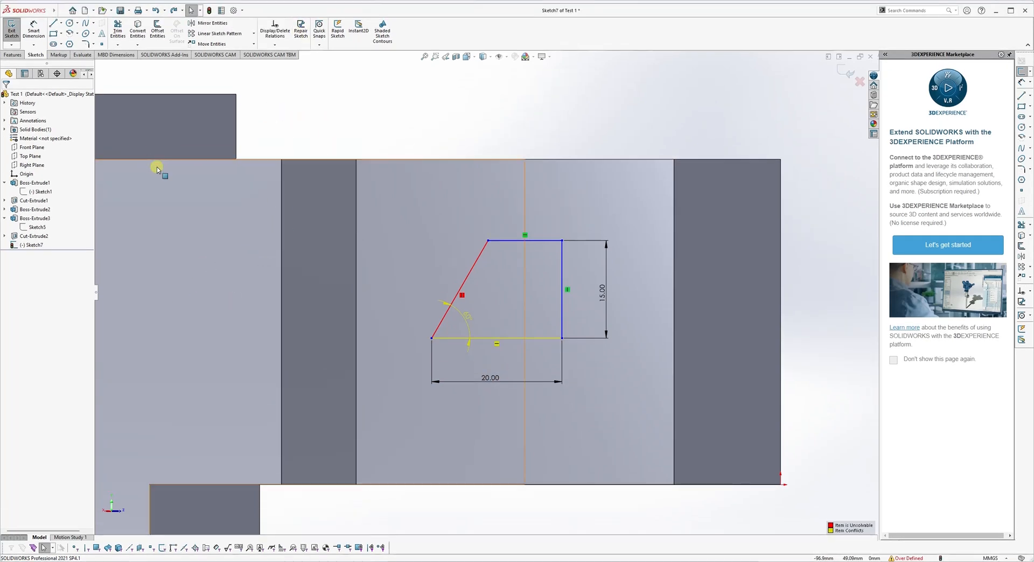
Step: List all relations in the sketch and examine which lines the conflicting horizontal, vertical and angle entries affect
{"action": "left_click", "coordinate": [283, 38]}
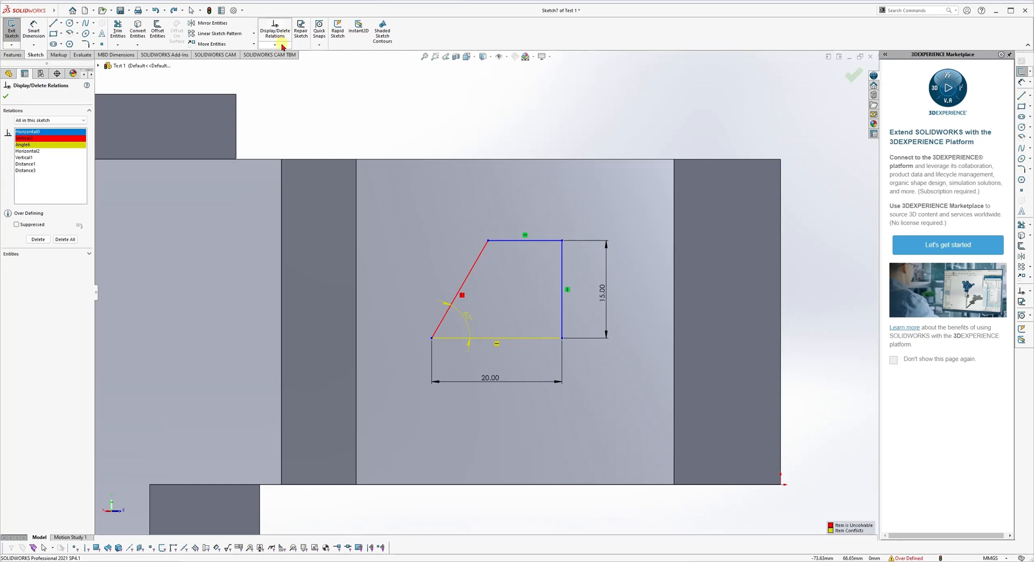
{"action": "left_click", "coordinate": [58, 170]}
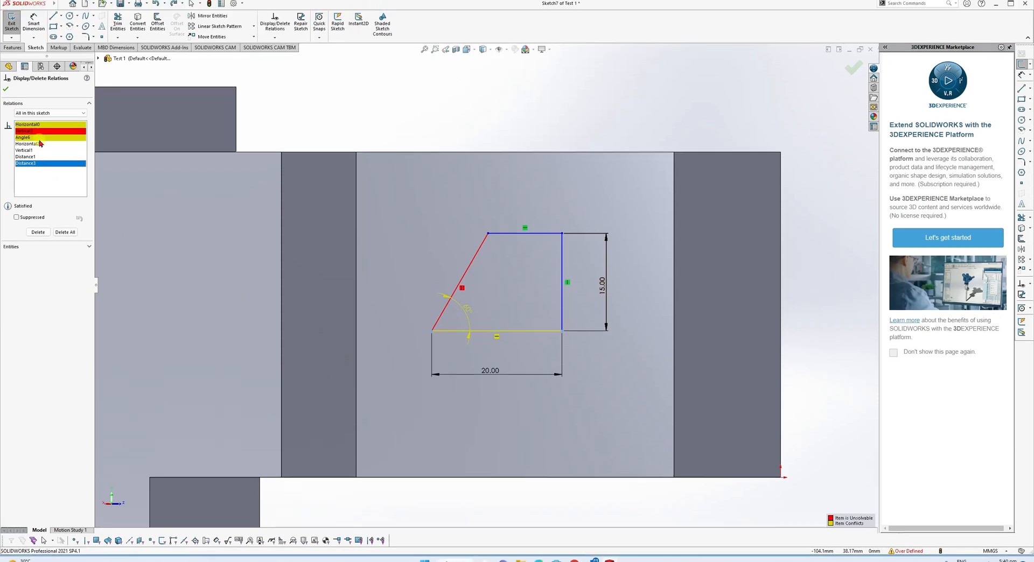
{"action": "left_click", "coordinate": [44, 133]}
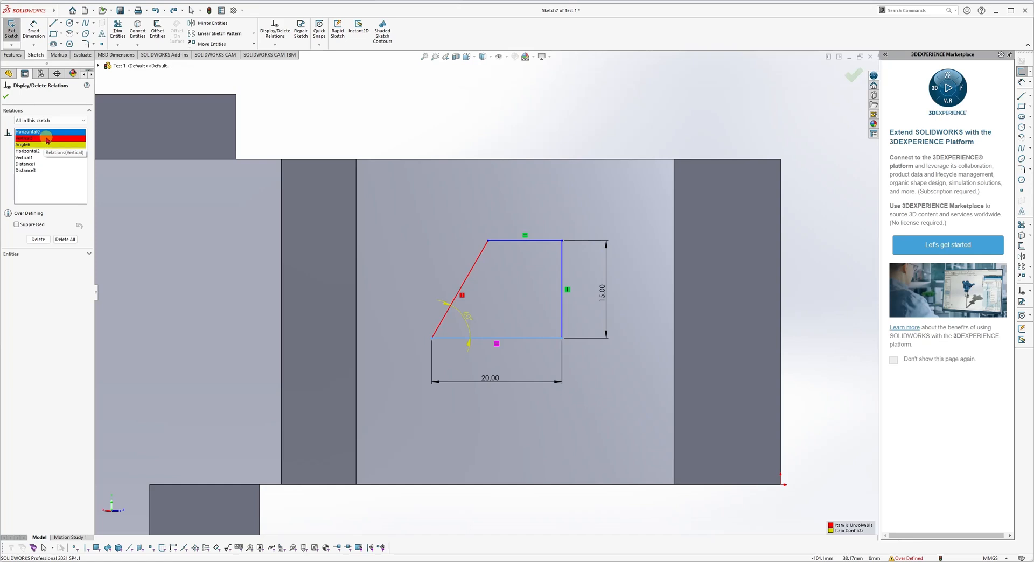
{"action": "left_click", "coordinate": [44, 145]}
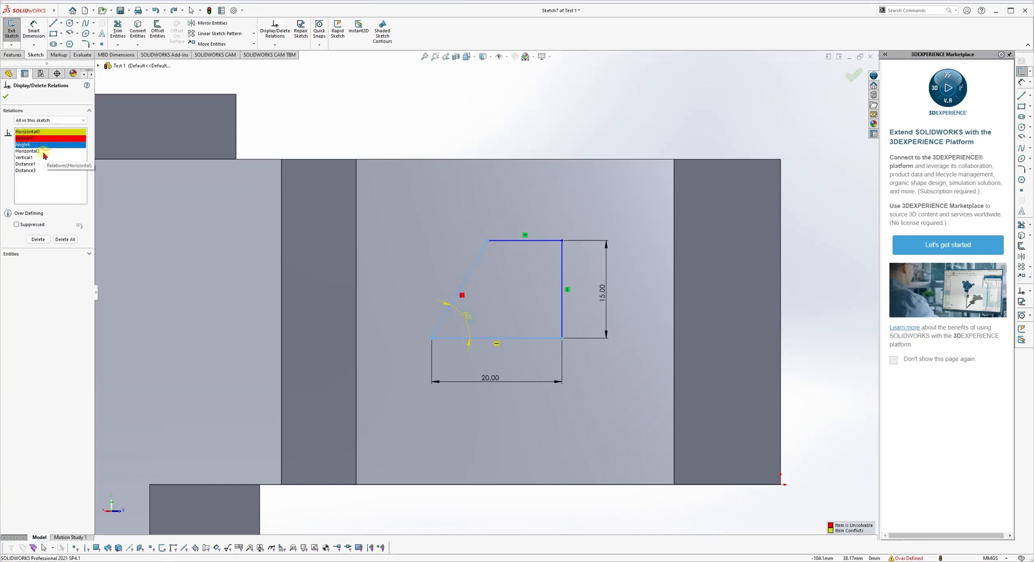
{"action": "left_click", "coordinate": [44, 152]}
{"action": "left_click", "coordinate": [43, 139]}
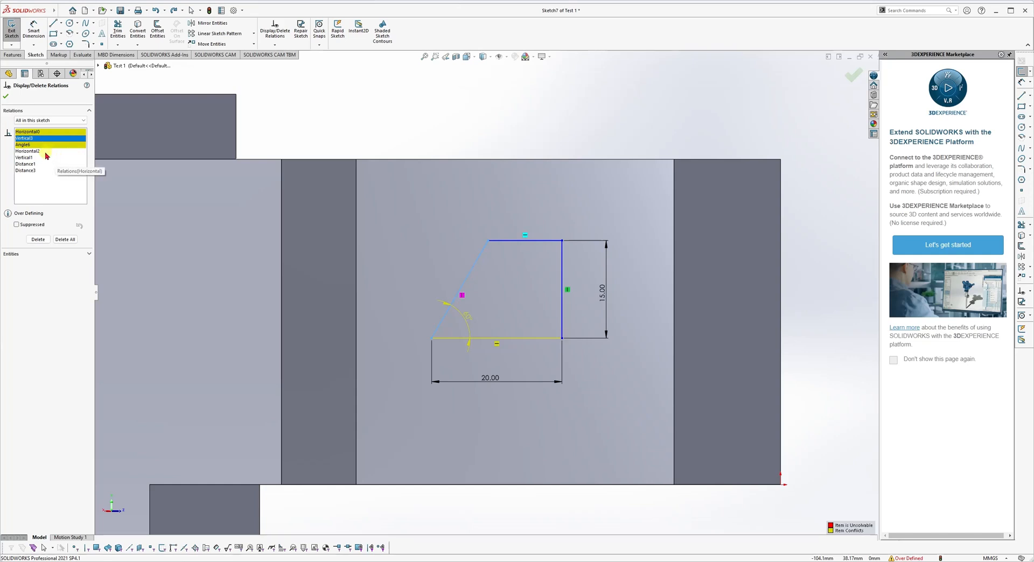
{"action": "left_click", "coordinate": [44, 152]}
{"action": "left_click", "coordinate": [44, 145]}
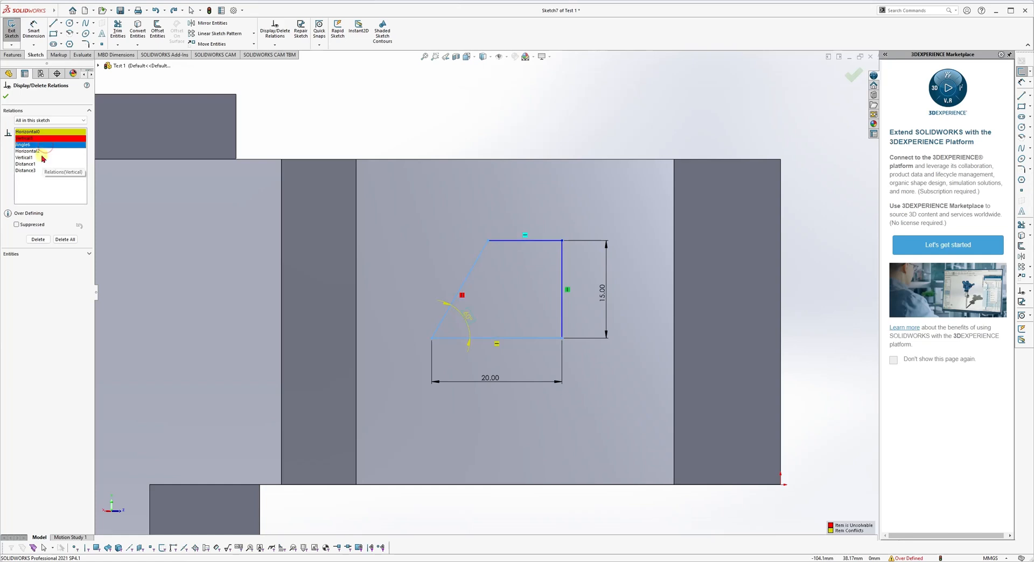
Step: Delete the conflicting vertical relation from the trapezoid's slanted line and close the relations list
{"action": "left_click", "coordinate": [30, 139]}
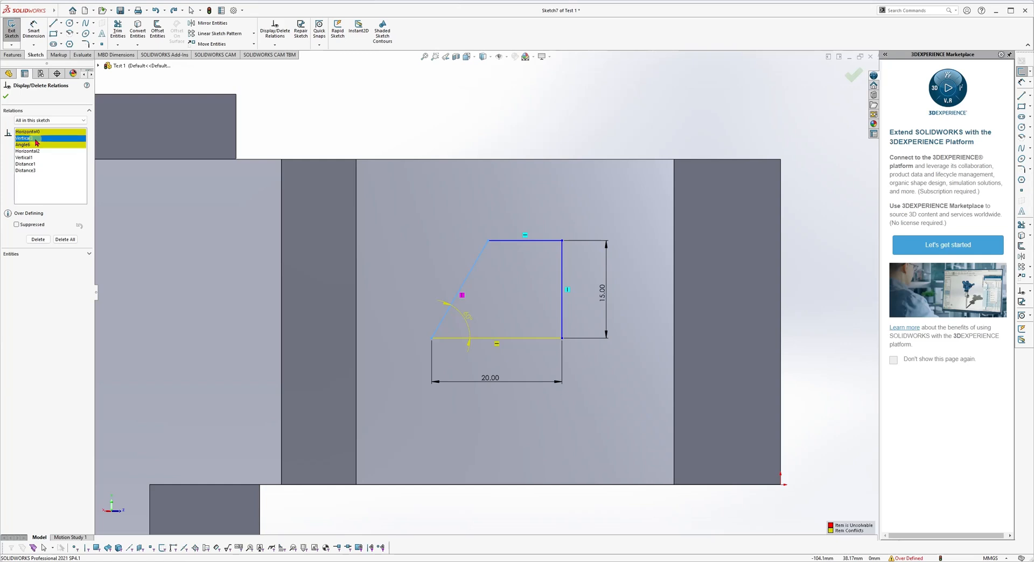
{"action": "right_click", "coordinate": [46, 142]}
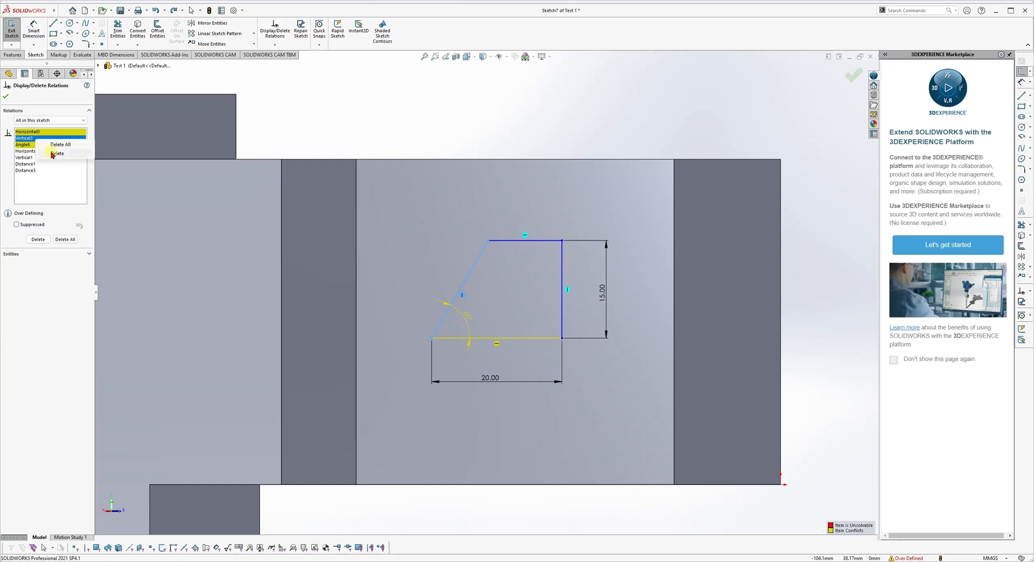
{"action": "left_click", "coordinate": [56, 154]}
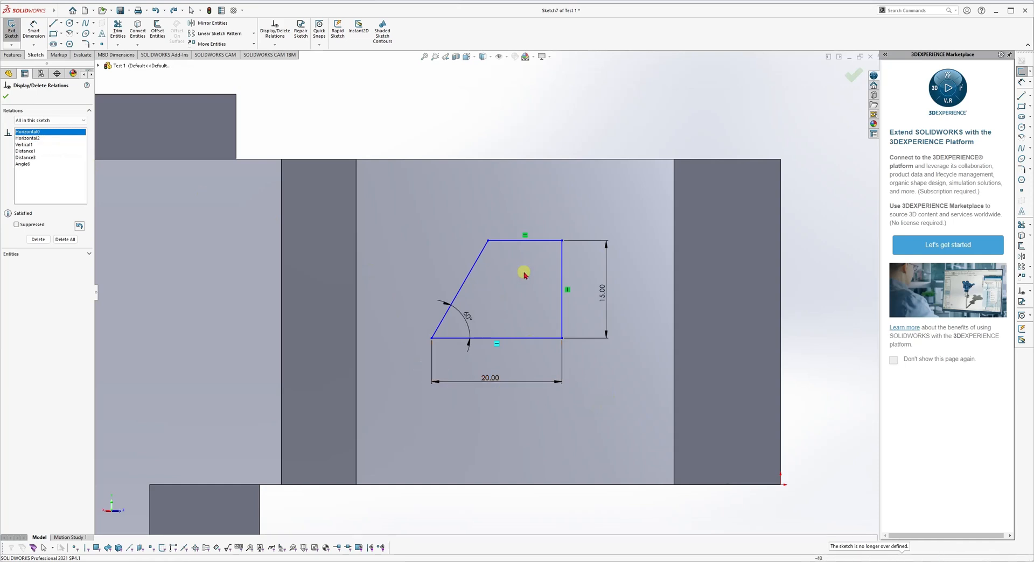
{"action": "left_click", "coordinate": [38, 152]}
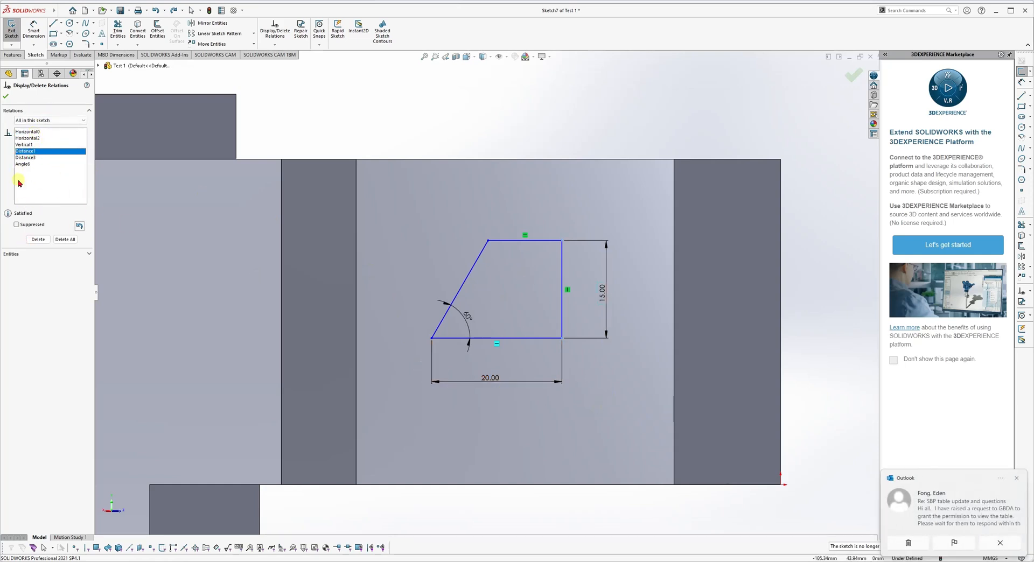
{"action": "left_click", "coordinate": [6, 98]}
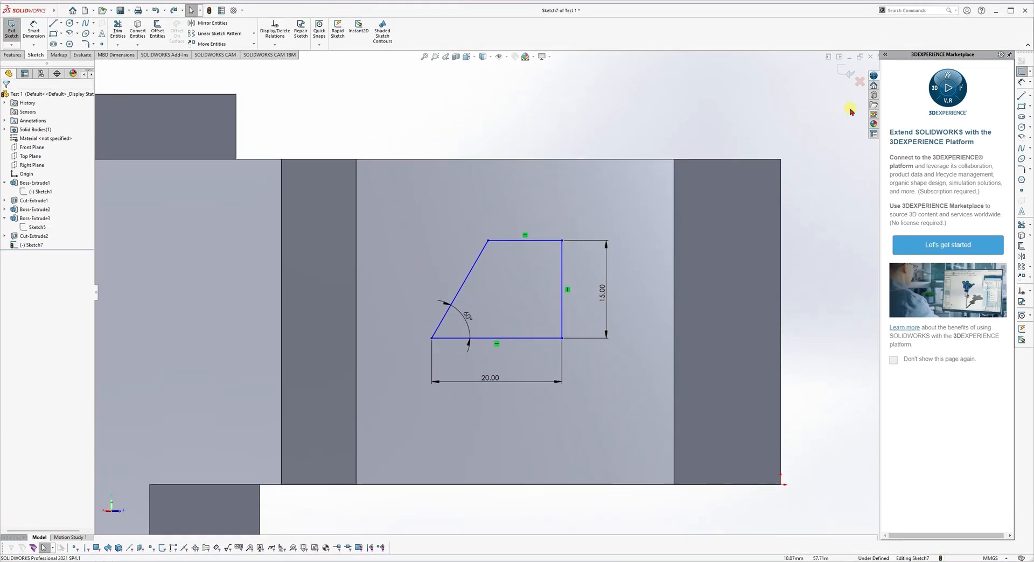
Step: Exit the trapezoid sketch and discard all of its changes
{"action": "left_click", "coordinate": [860, 82]}
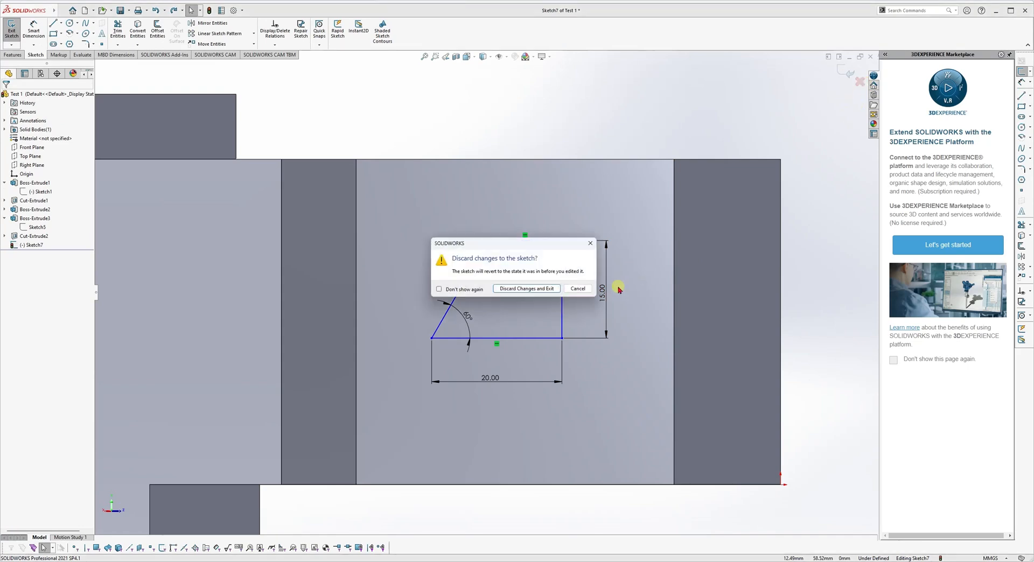
{"action": "left_click", "coordinate": [532, 291]}
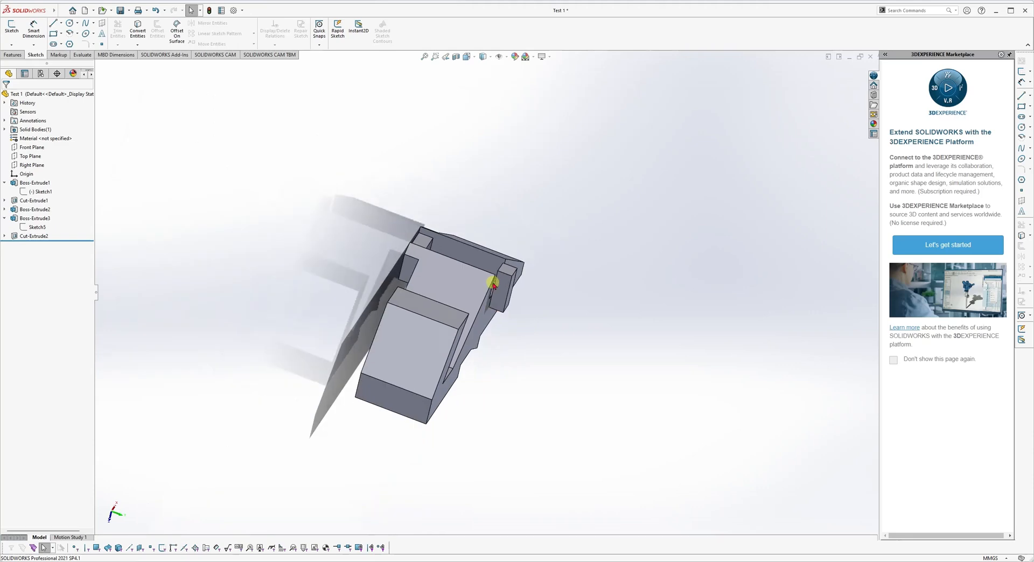
Step: Examine the solid model, checking which features the slot's inner face and the upright block's front face belong to
{"action": "scroll", "coordinate": [541, 216], "scroll_direction": "down", "scroll_amount": 3}
{"action": "scroll", "coordinate": [374, 234], "scroll_direction": "up", "scroll_amount": 4}
{"action": "middle_click_drag", "start_coordinate": [397, 249], "coordinate": [337, 260]}
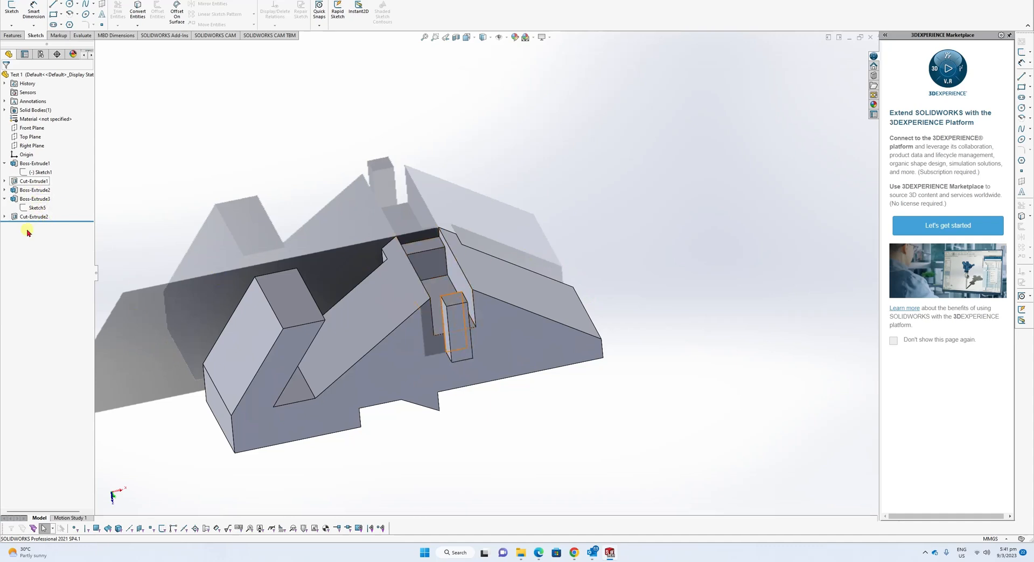
{"action": "left_click", "coordinate": [429, 260]}
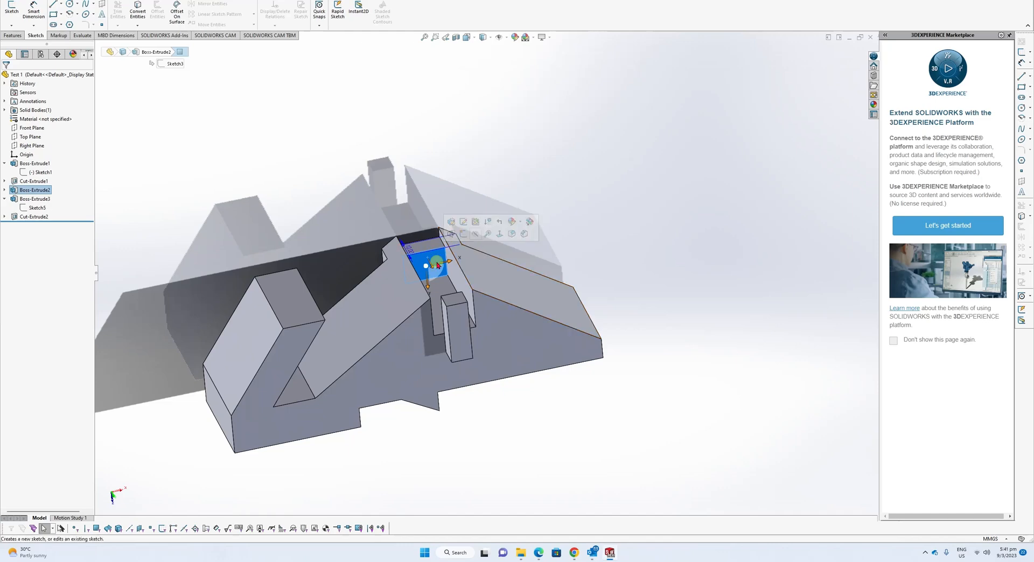
{"action": "scroll", "coordinate": [446, 259], "scroll_direction": "down", "scroll_amount": 4}
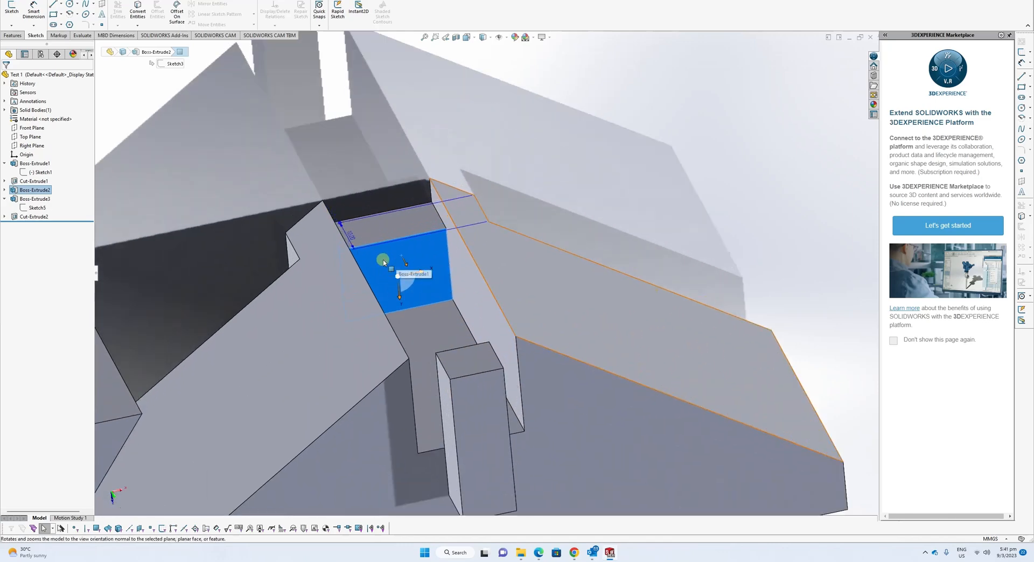
{"action": "scroll", "coordinate": [495, 254], "scroll_direction": "up", "scroll_amount": 4}
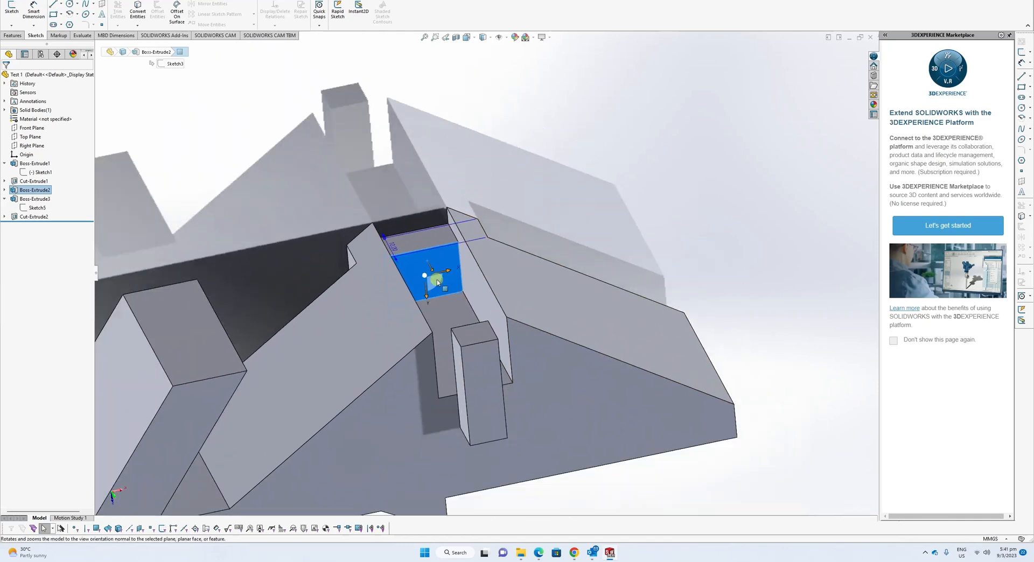
{"action": "left_click", "coordinate": [702, 189]}
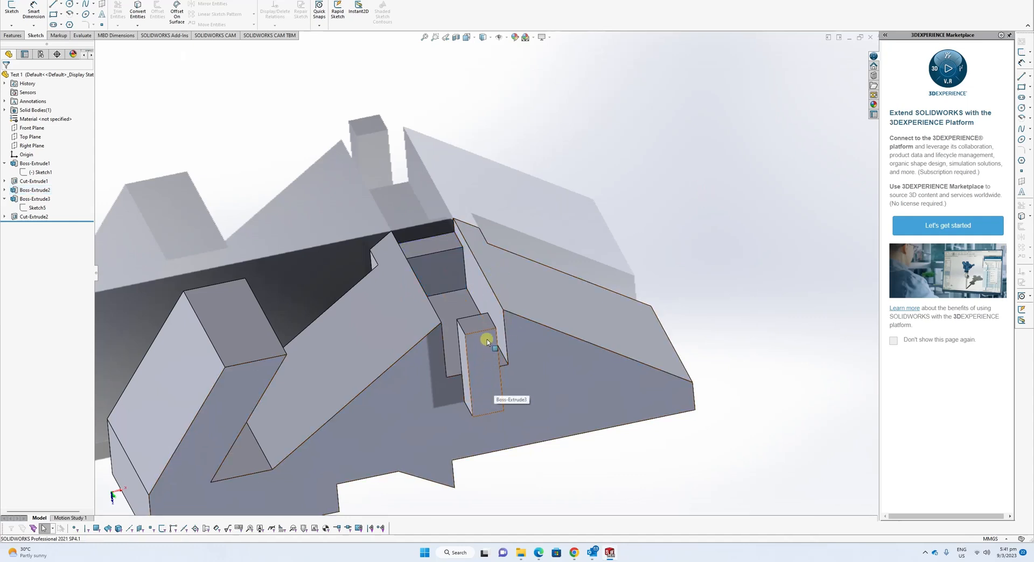
{"action": "left_click", "coordinate": [488, 363]}
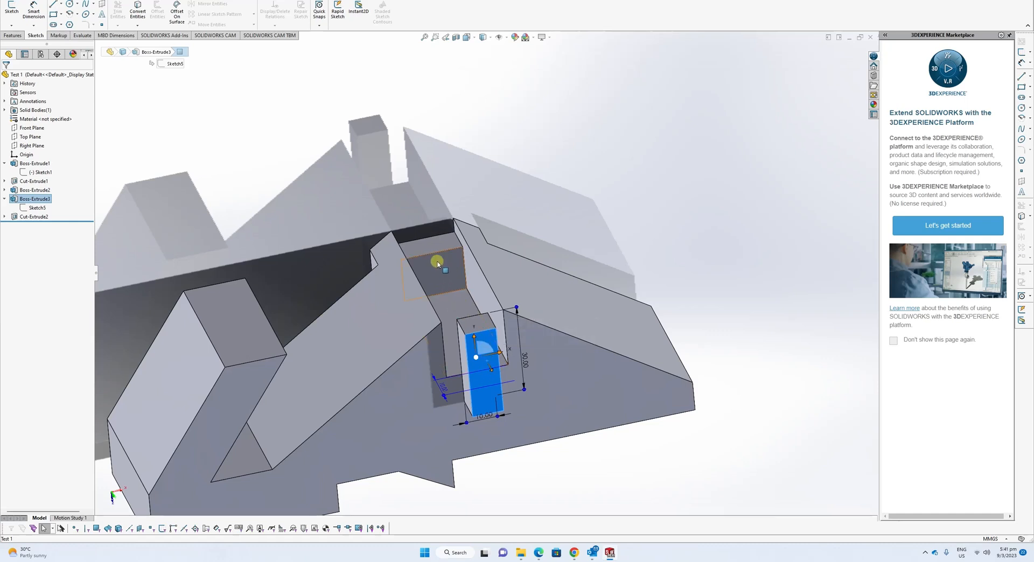
{"action": "left_click", "coordinate": [601, 221]}
{"action": "scroll", "coordinate": [589, 311], "scroll_direction": "up", "scroll_amount": 4}
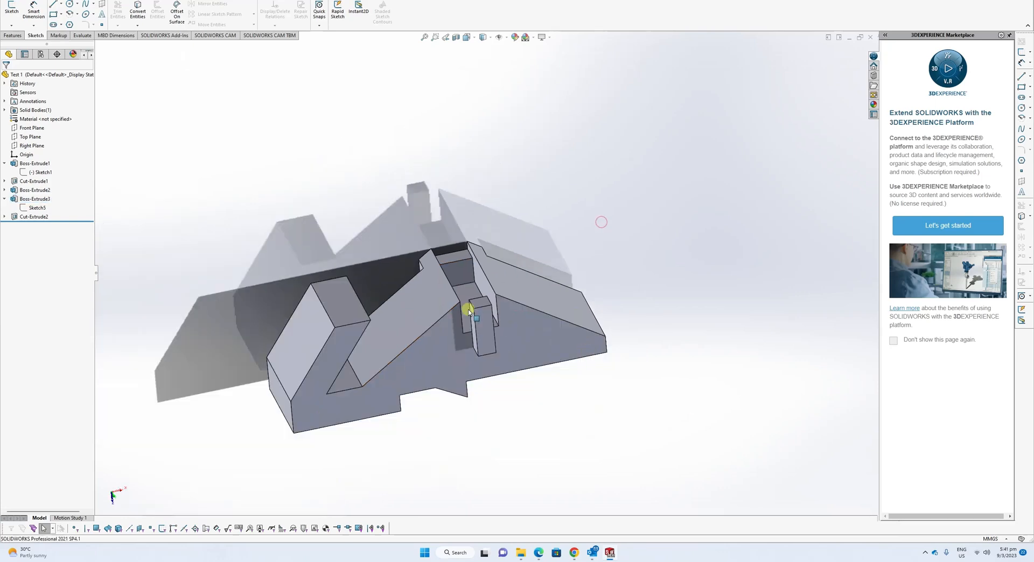
{"action": "scroll", "coordinate": [469, 312], "scroll_direction": "down", "scroll_amount": 3}
{"action": "left_click", "coordinate": [463, 246]}
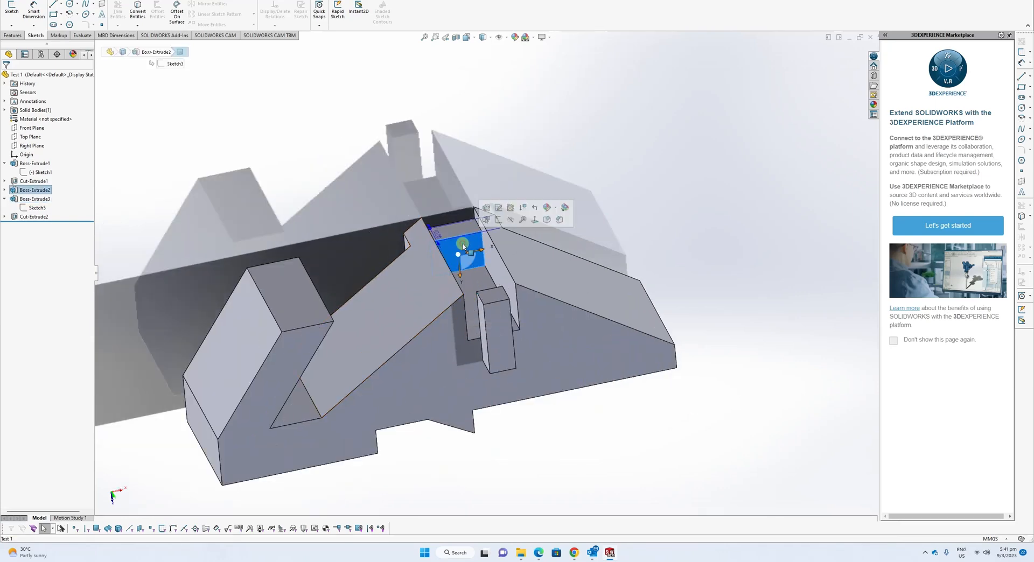
{"action": "right_click", "coordinate": [463, 246]}
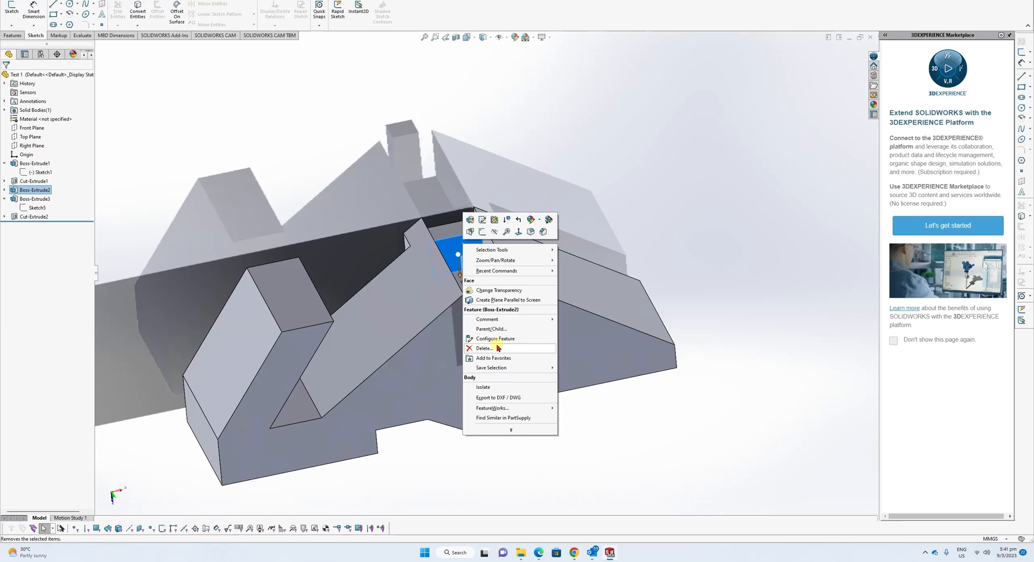
{"action": "left_click", "coordinate": [744, 468]}
{"action": "scroll", "coordinate": [743, 460], "scroll_direction": "up", "scroll_amount": 3}
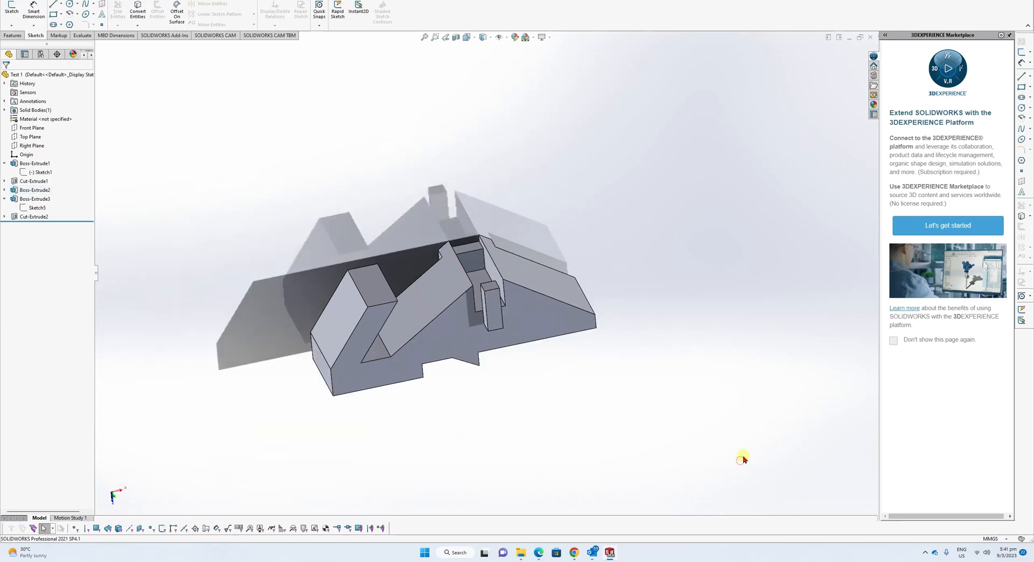
{"action": "scroll", "coordinate": [741, 460], "scroll_direction": "down", "scroll_amount": 2}
{"action": "scroll", "coordinate": [317, 180], "scroll_direction": "up", "scroll_amount": 2}
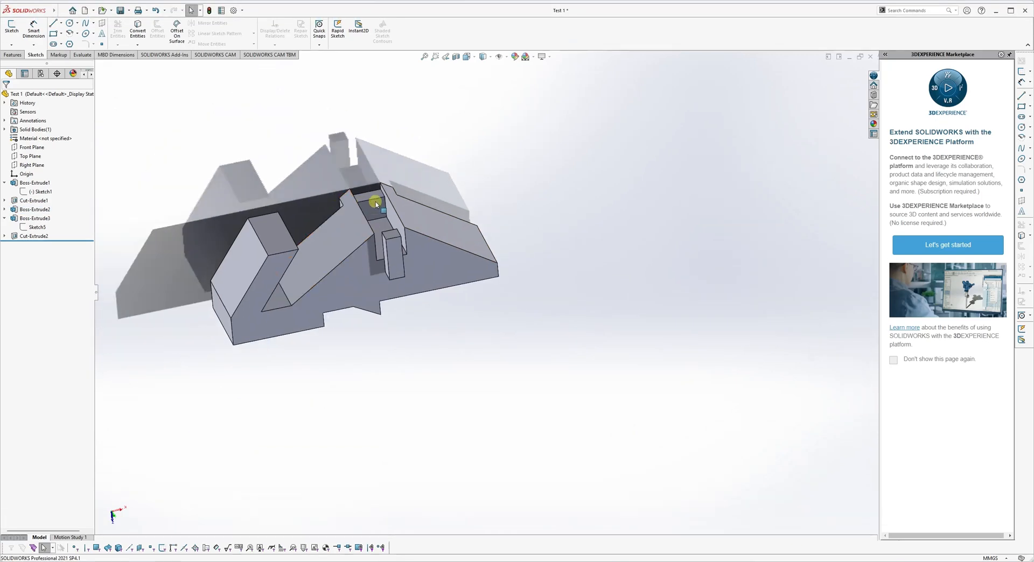
{"action": "left_click", "coordinate": [378, 185]}
{"action": "left_click", "coordinate": [376, 203]}
{"action": "right_click", "coordinate": [378, 204]}
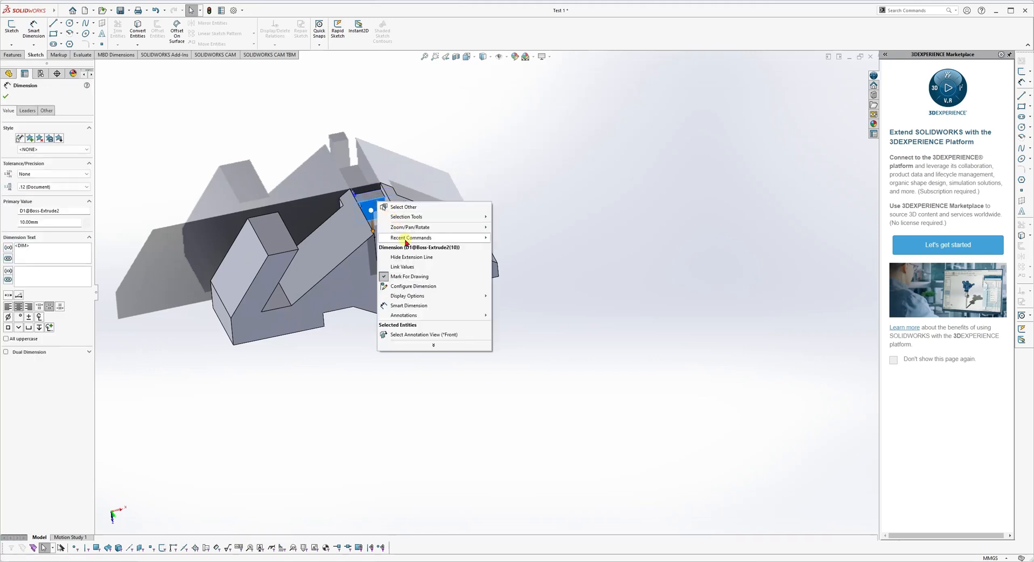
{"action": "left_click", "coordinate": [376, 205]}
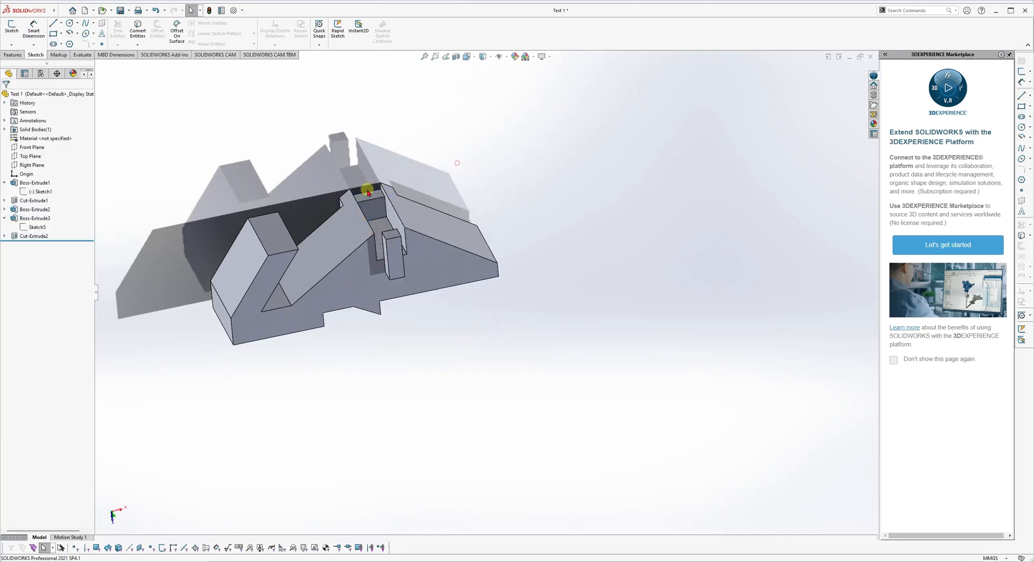
Step: Delete the Boss-Extrude2 feature inside the slot, continue the rebuild by ignoring the error, and close the error report
{"action": "left_click", "coordinate": [376, 205]}
{"action": "right_click", "coordinate": [372, 206]}
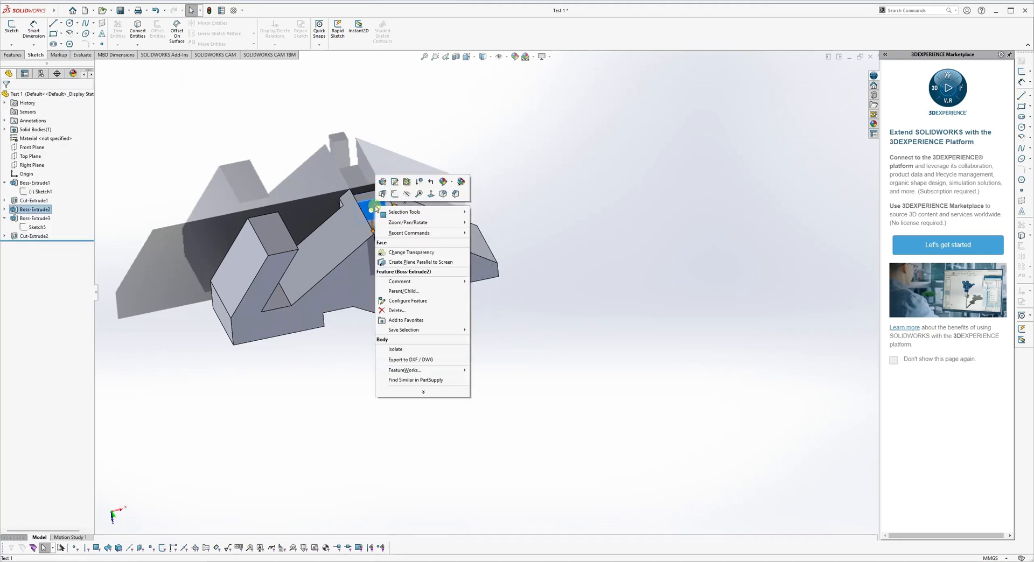
{"action": "left_click", "coordinate": [398, 311]}
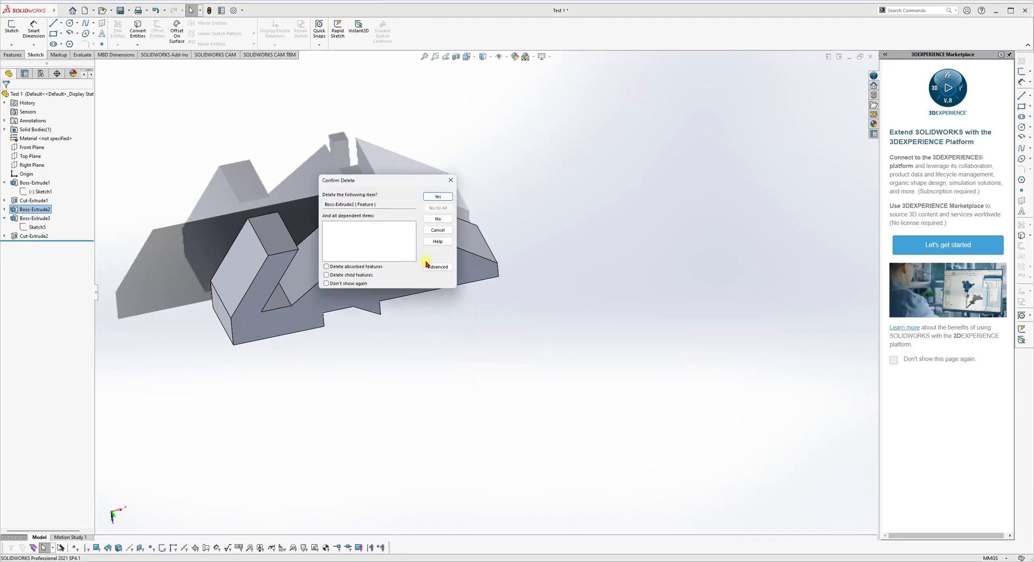
{"action": "left_click", "coordinate": [438, 196]}
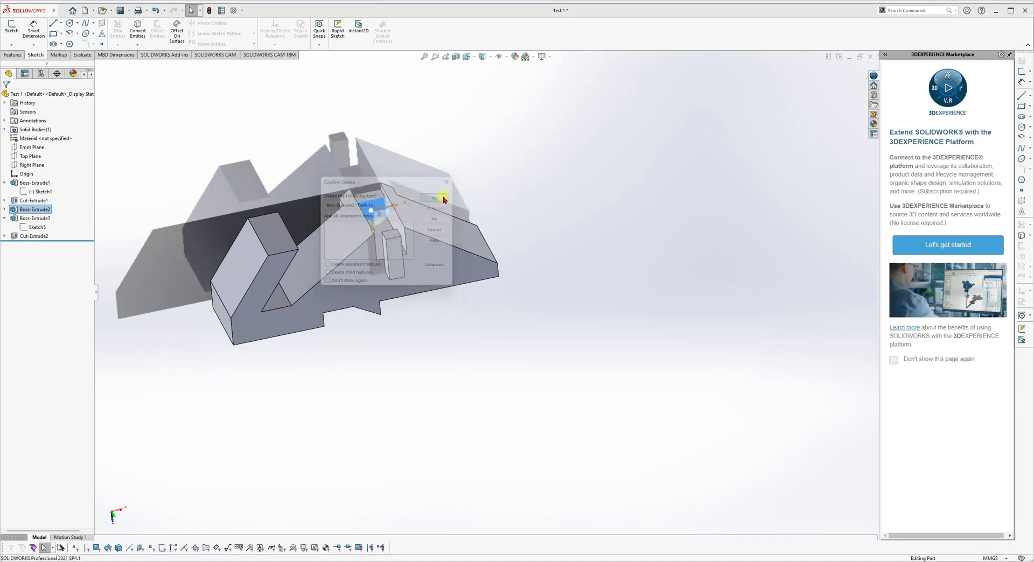
{"action": "left_click", "coordinate": [519, 288]}
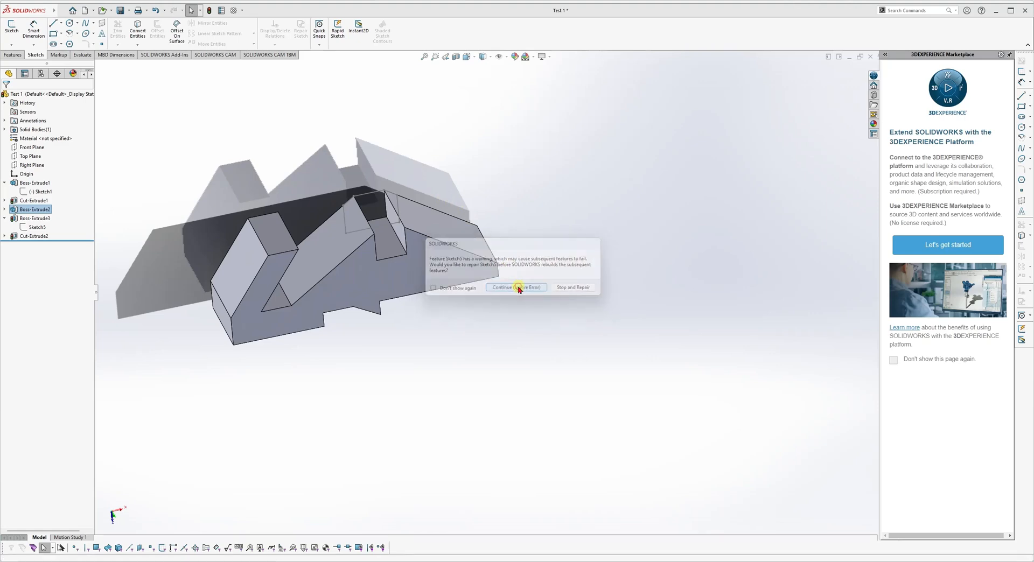
{"action": "left_click", "coordinate": [250, 91]}
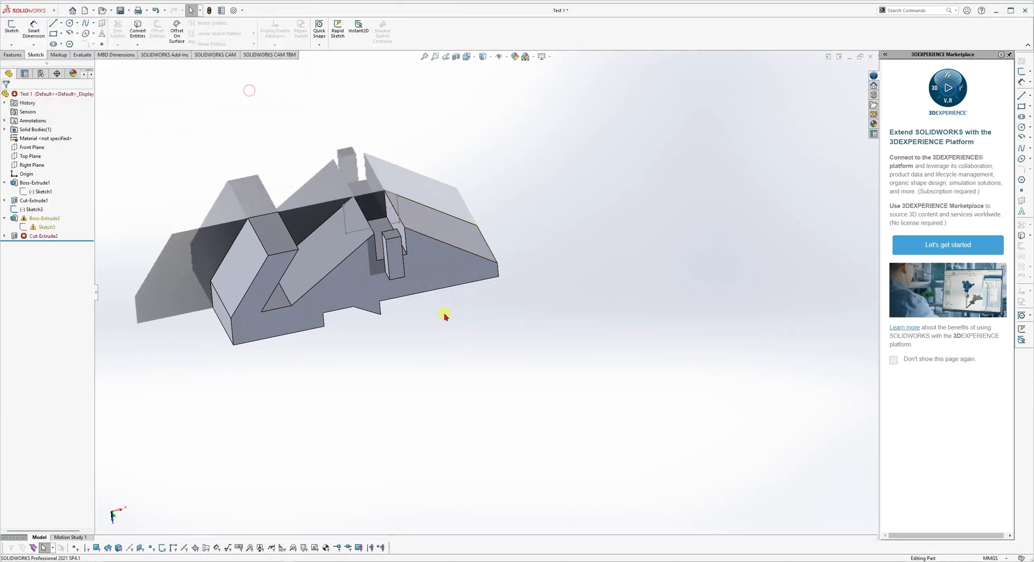
Step: Examine the model after the deletion and check the warning on Sketch6 beneath Cut-Extrude2
{"action": "scroll", "coordinate": [372, 219], "scroll_direction": "up", "scroll_amount": 3}
{"action": "scroll", "coordinate": [377, 231], "scroll_direction": "down", "scroll_amount": 3}
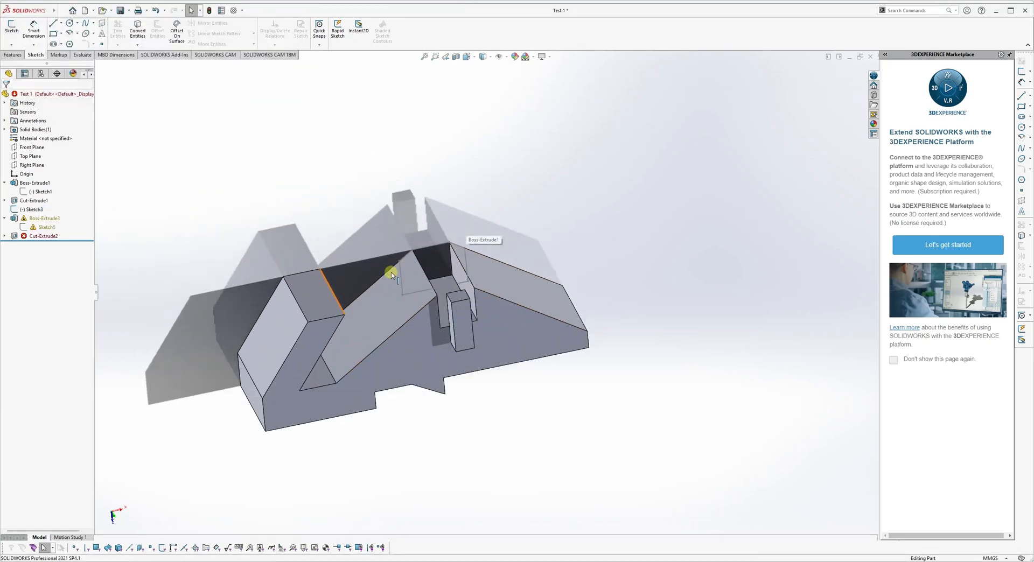
{"action": "mouse_move", "coordinate": [415, 271]}
{"action": "middle_mouse_down"}
{"action": "mouse_move", "coordinate": [365, 335]}
{"action": "mouse_move", "coordinate": [428, 262]}
{"action": "middle_mouse_up"}
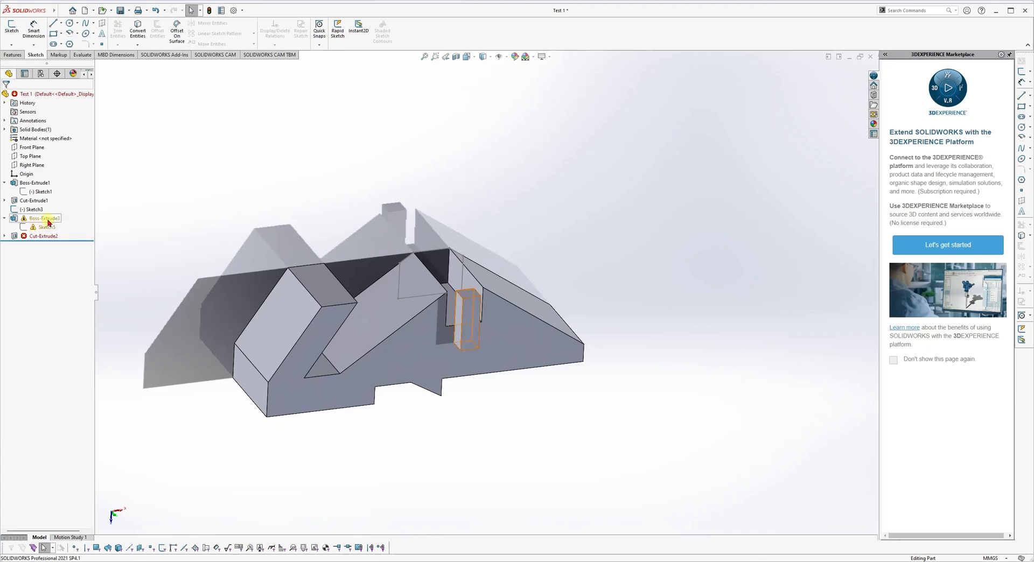
{"action": "left_click", "coordinate": [5, 237]}
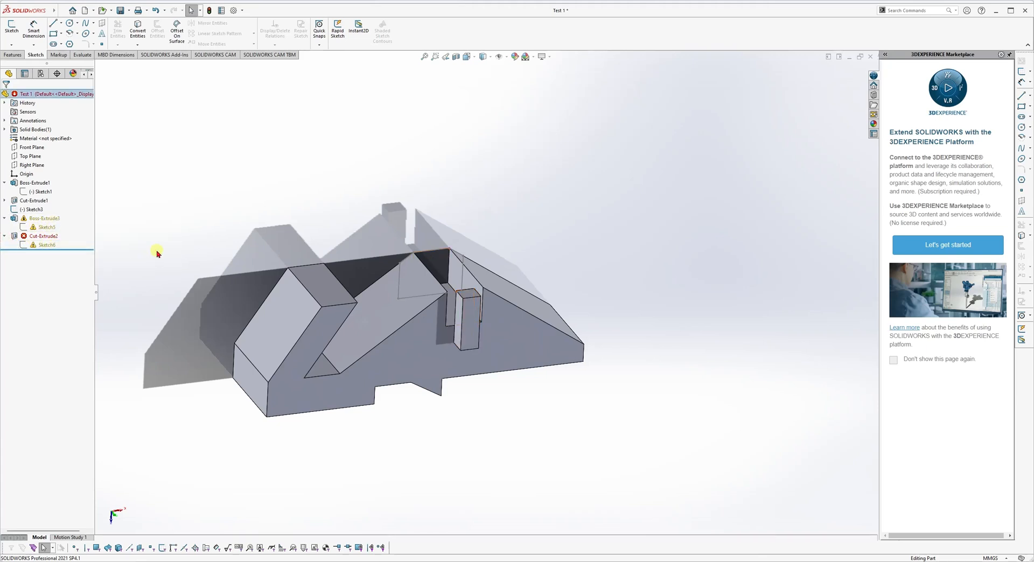
{"action": "left_click", "coordinate": [49, 247]}
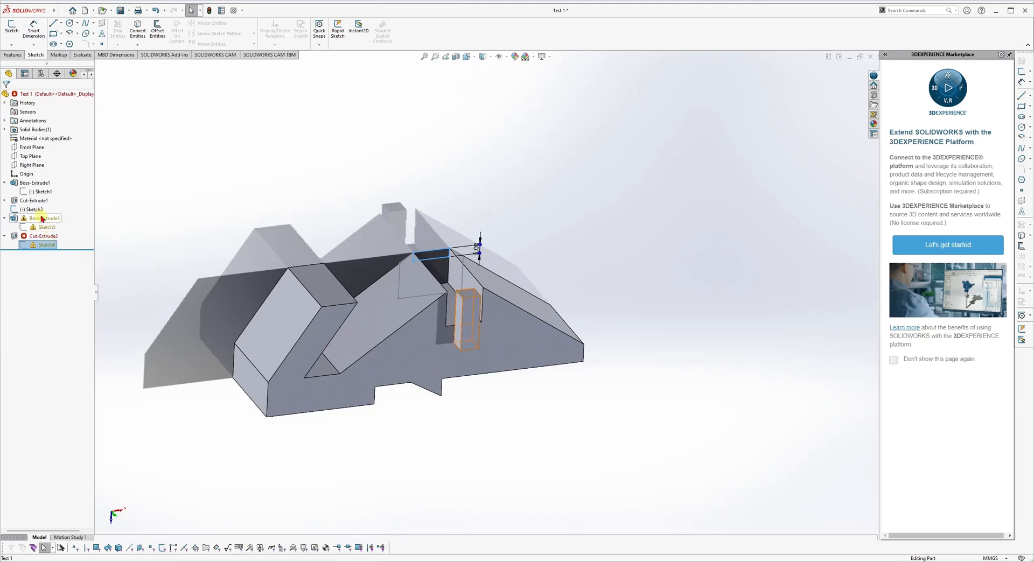
{"action": "left_click", "coordinate": [46, 246]}
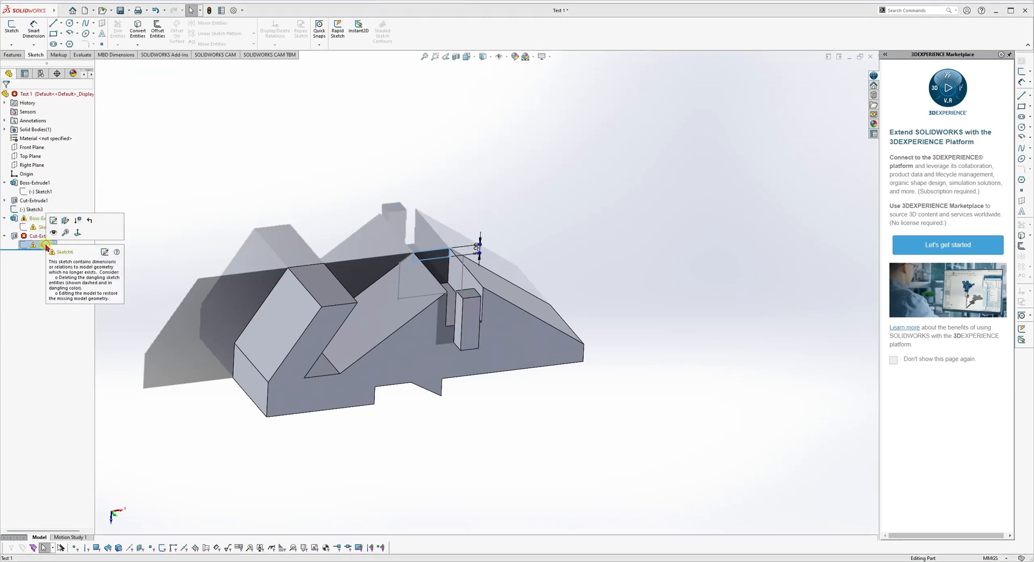
{"action": "left_click", "coordinate": [401, 173]}
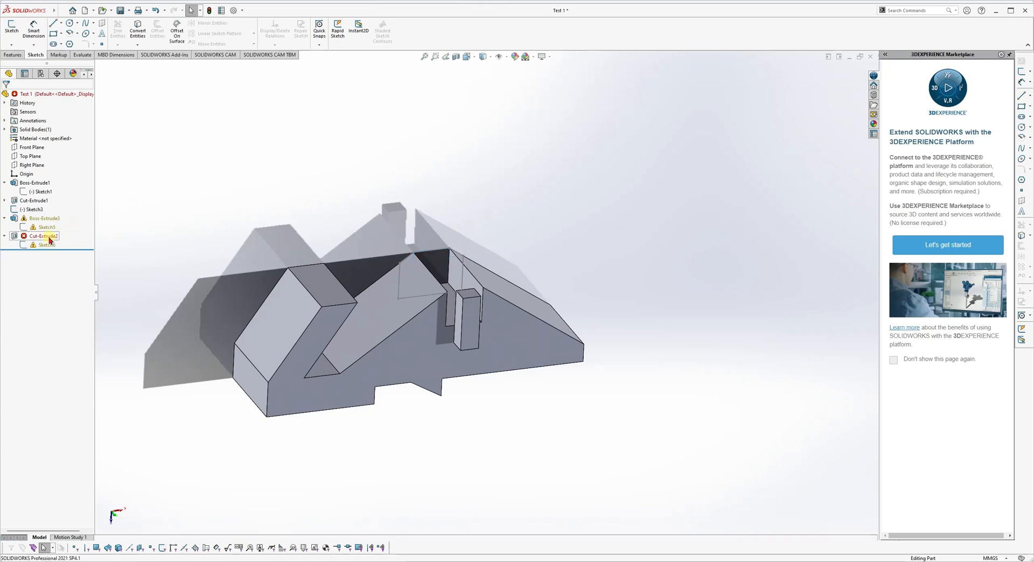
Step: Compare where Boss-Extrude3, Cut-Extrude2 and their sketches Sketch5 and Sketch6 lie on the model around the slot
{"action": "middle_click_drag", "start_coordinate": [460, 247], "coordinate": [395, 288]}
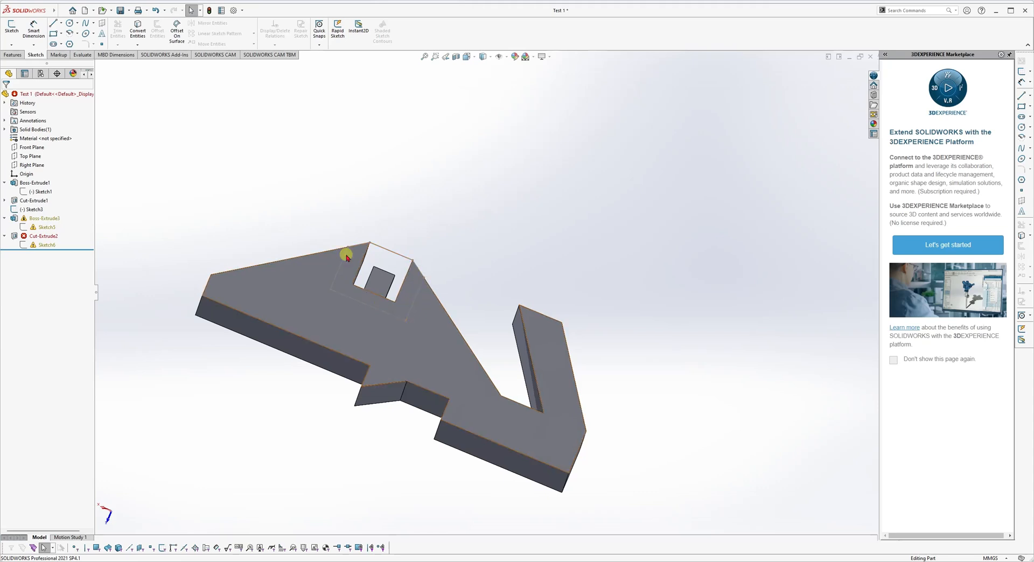
{"action": "left_click", "coordinate": [42, 228]}
{"action": "scroll", "coordinate": [381, 257], "scroll_direction": "down", "scroll_amount": 3}
{"action": "mouse_move", "coordinate": [351, 275]}
{"action": "middle_mouse_down"}
{"action": "mouse_move", "coordinate": [323, 334]}
{"action": "mouse_move", "coordinate": [336, 324]}
{"action": "middle_mouse_up"}
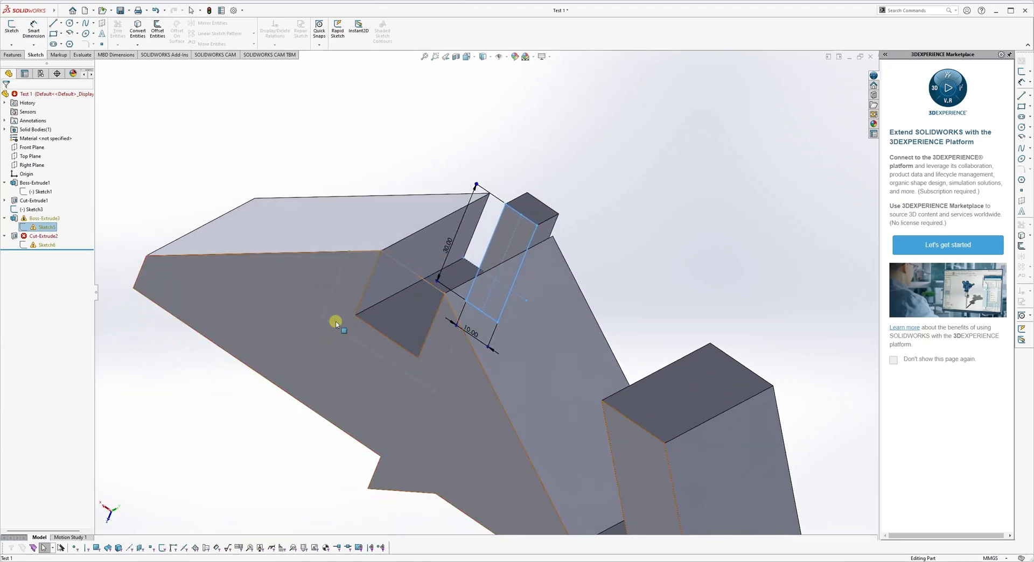
{"action": "left_click", "coordinate": [43, 224]}
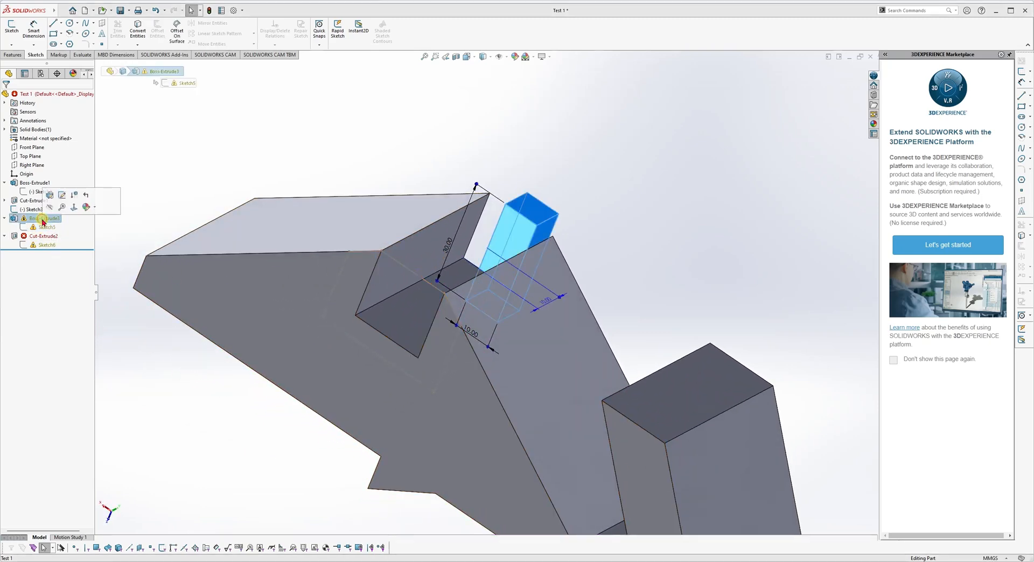
{"action": "left_click", "coordinate": [45, 245]}
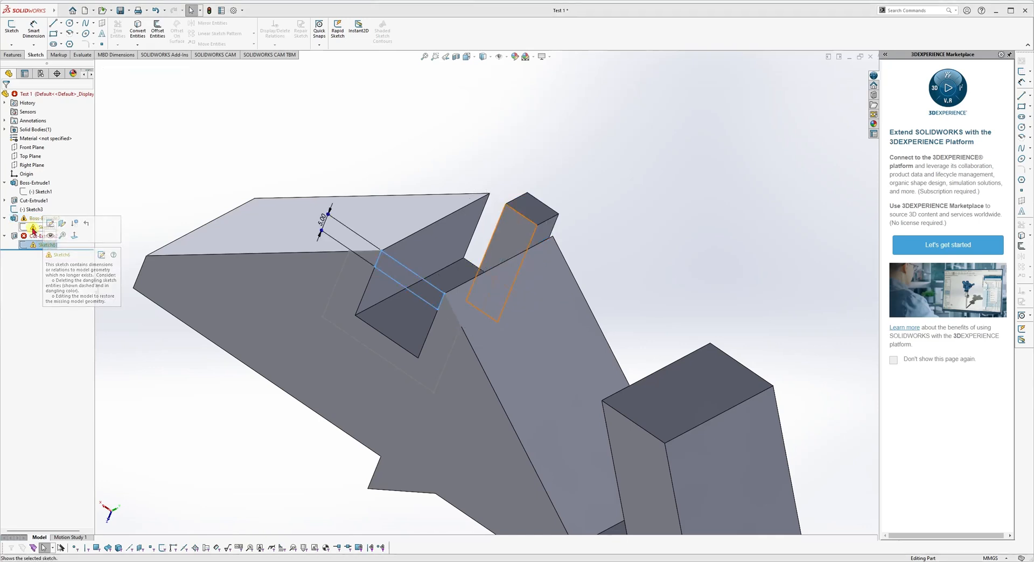
{"action": "left_click", "coordinate": [34, 227]}
{"action": "left_click", "coordinate": [4, 218]}
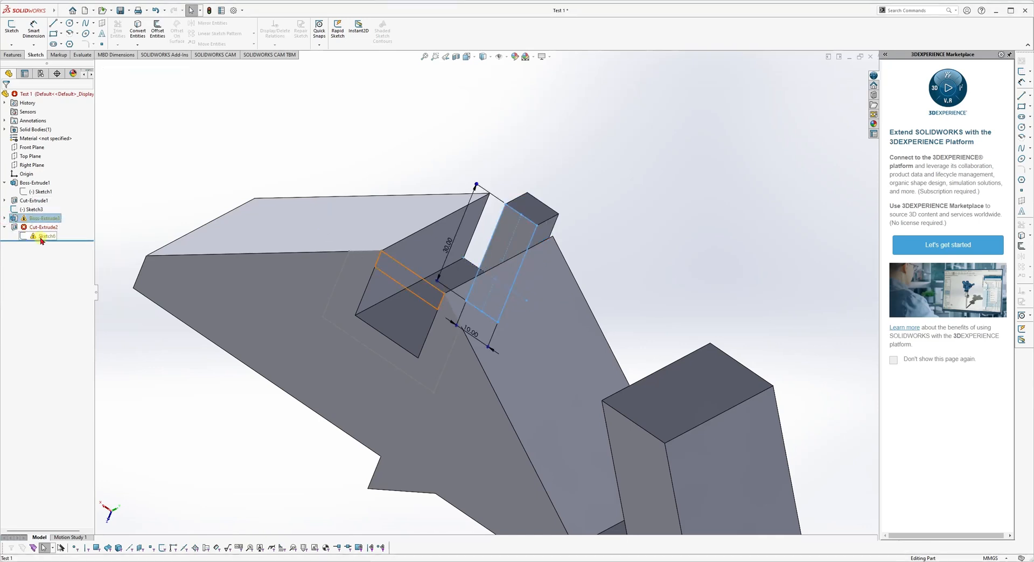
{"action": "left_click", "coordinate": [42, 236]}
{"action": "left_click", "coordinate": [32, 223]}
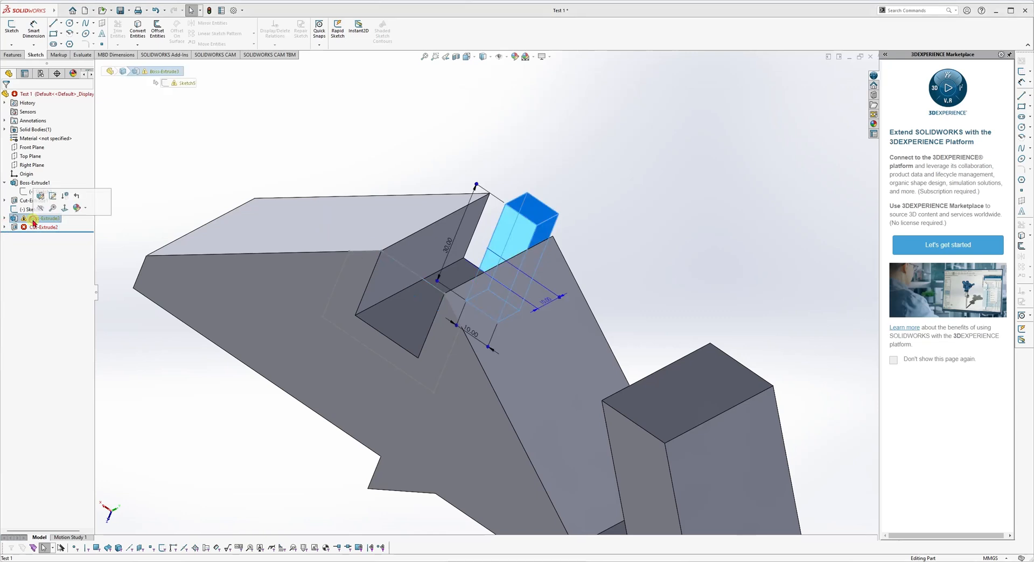
{"action": "left_click", "coordinate": [38, 228]}
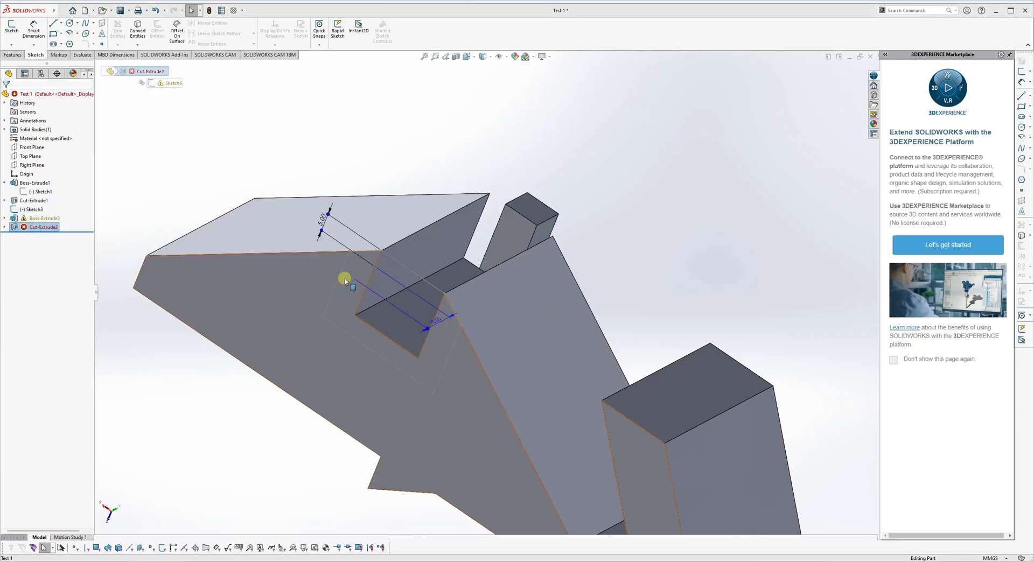
Step: Delete the leftover Sketch3 around the slot and close the error report
{"action": "middle_click_drag", "start_coordinate": [342, 279], "coordinate": [337, 296]}
{"action": "left_click", "coordinate": [337, 292]}
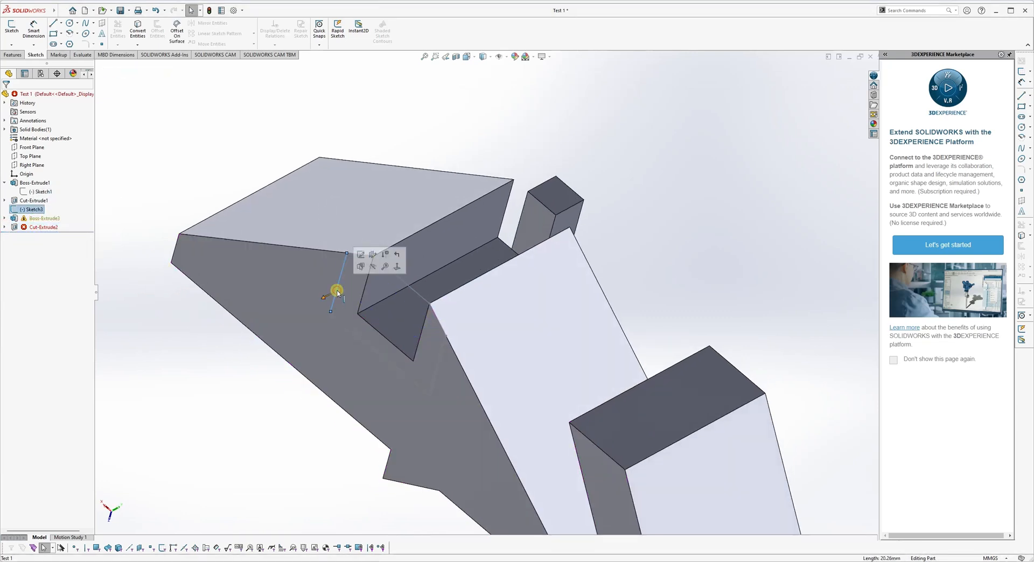
{"action": "right_click", "coordinate": [31, 214]}
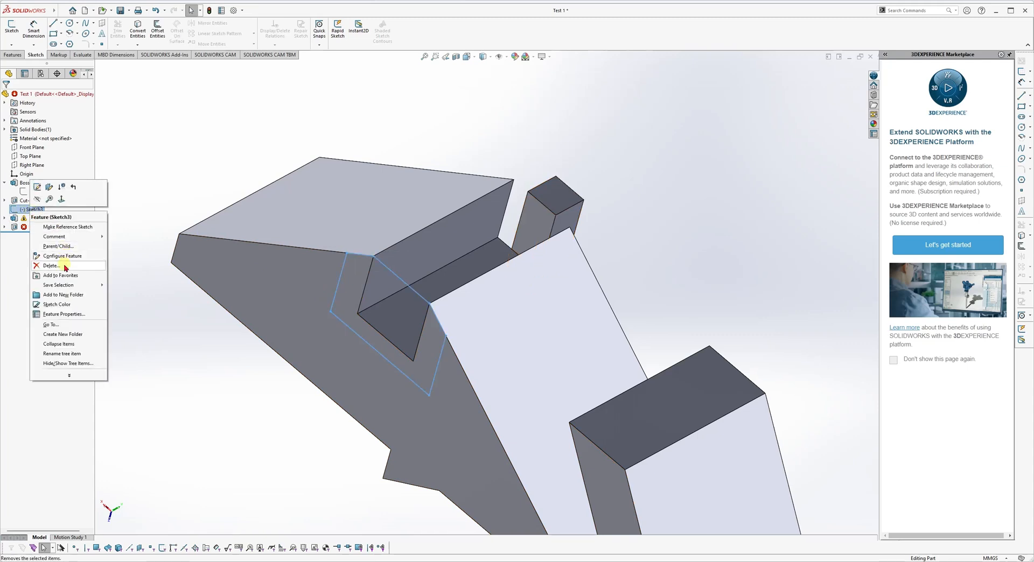
{"action": "left_click", "coordinate": [203, 355]}
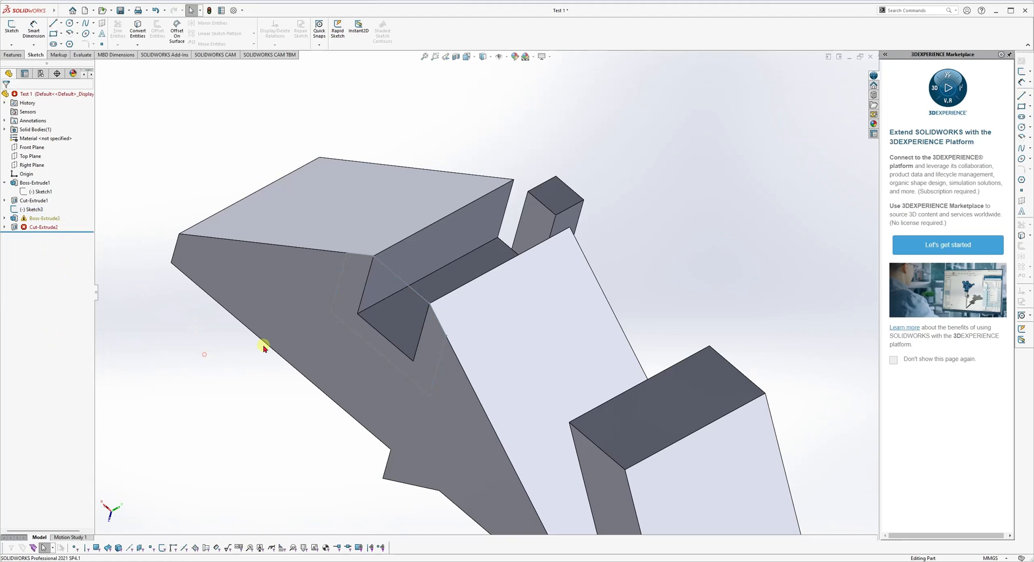
{"action": "left_click", "coordinate": [41, 192]}
{"action": "left_click", "coordinate": [36, 211]}
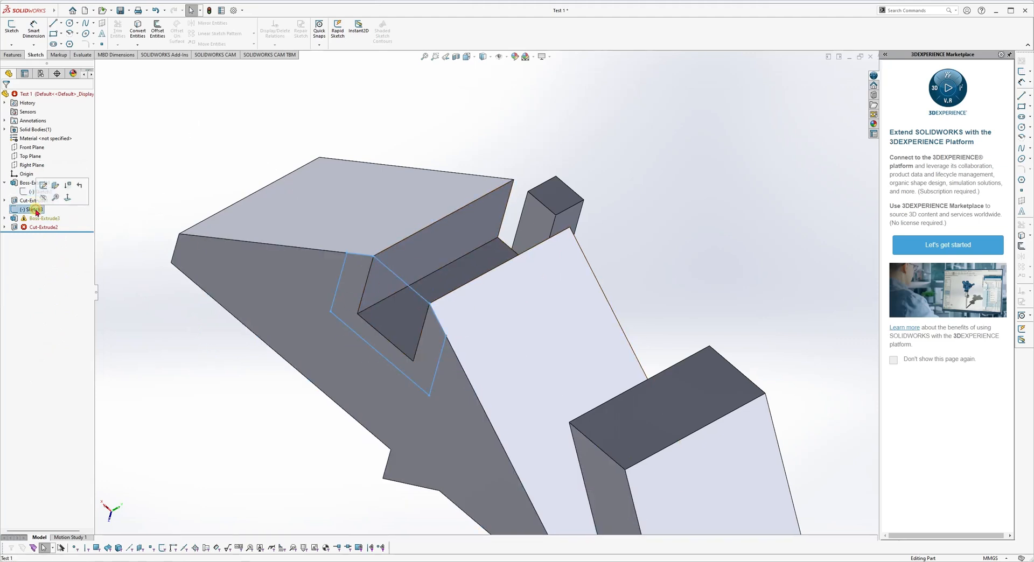
{"action": "right_click", "coordinate": [36, 211]}
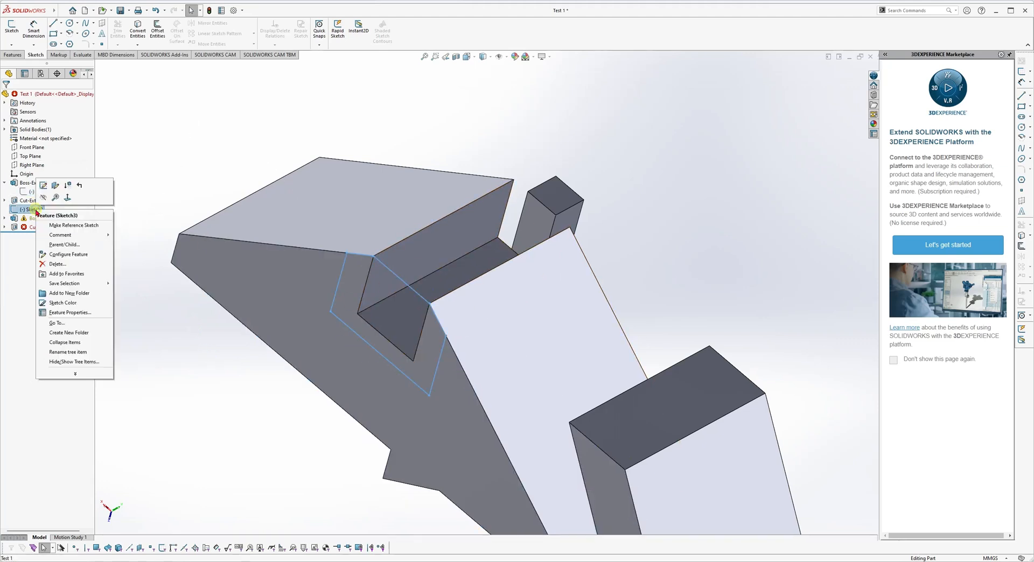
{"action": "left_click", "coordinate": [67, 265]}
{"action": "left_click", "coordinate": [434, 196]}
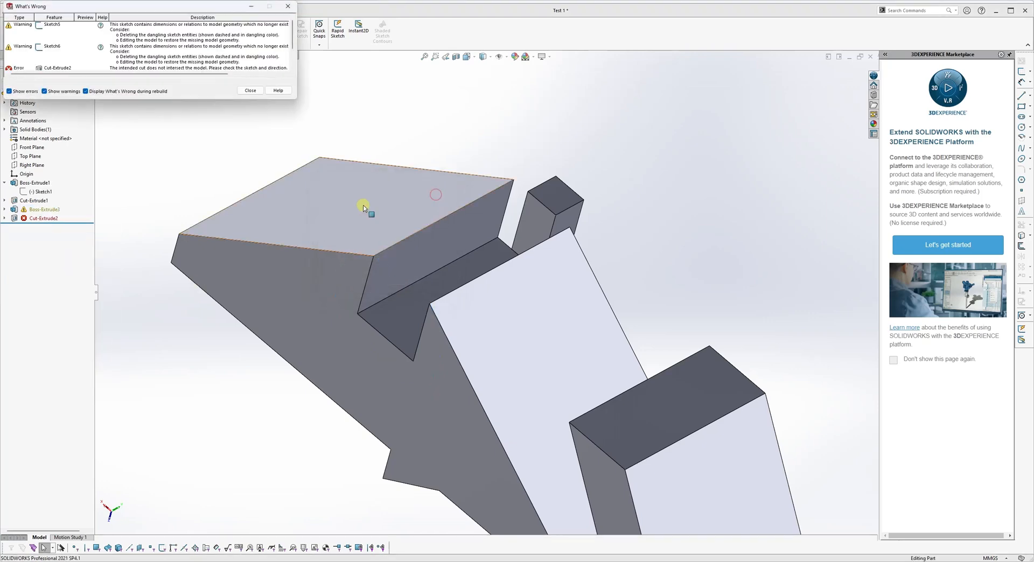
{"action": "left_click", "coordinate": [252, 90]}
Step: Examine Boss-Extrude3 and Cut-Extrude2 on the model and check the warning on Sketch5
{"action": "middle_click_drag", "start_coordinate": [432, 320], "coordinate": [443, 292]}
{"action": "middle_click_drag", "start_coordinate": [557, 241], "coordinate": [571, 269]}
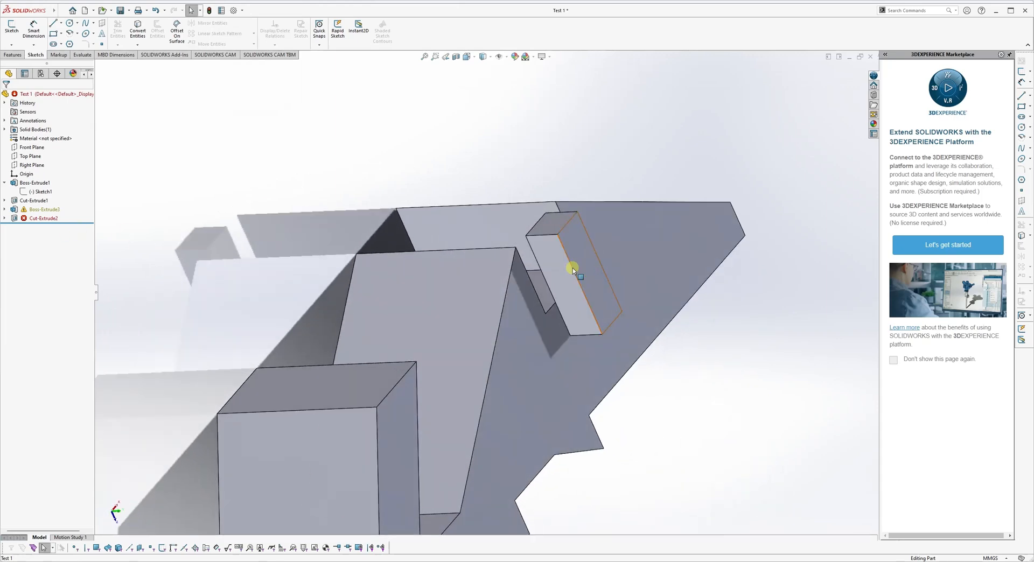
{"action": "left_click", "coordinate": [44, 209]}
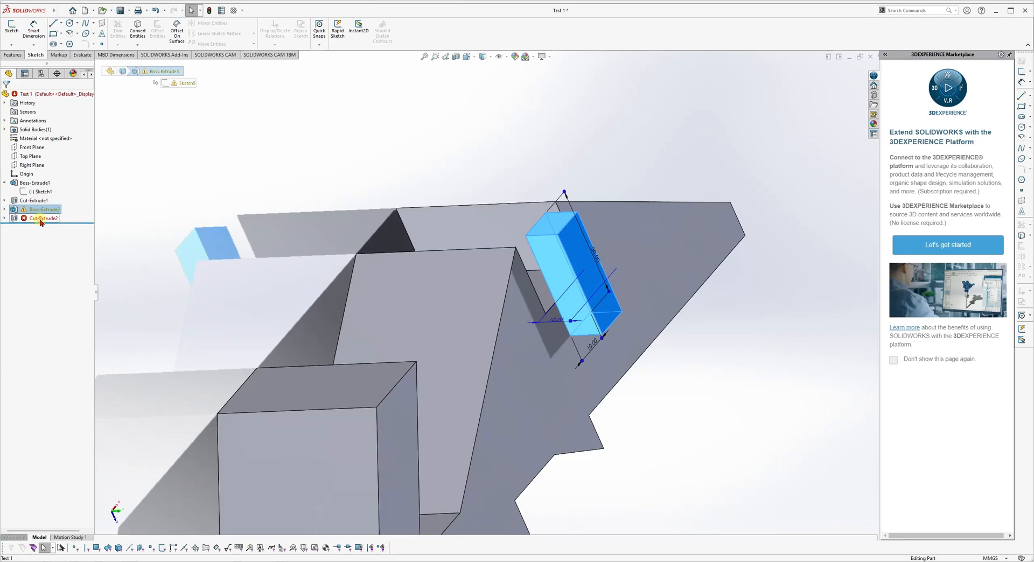
{"action": "left_click", "coordinate": [41, 219]}
{"action": "middle_click_drag", "start_coordinate": [210, 250], "coordinate": [270, 302]}
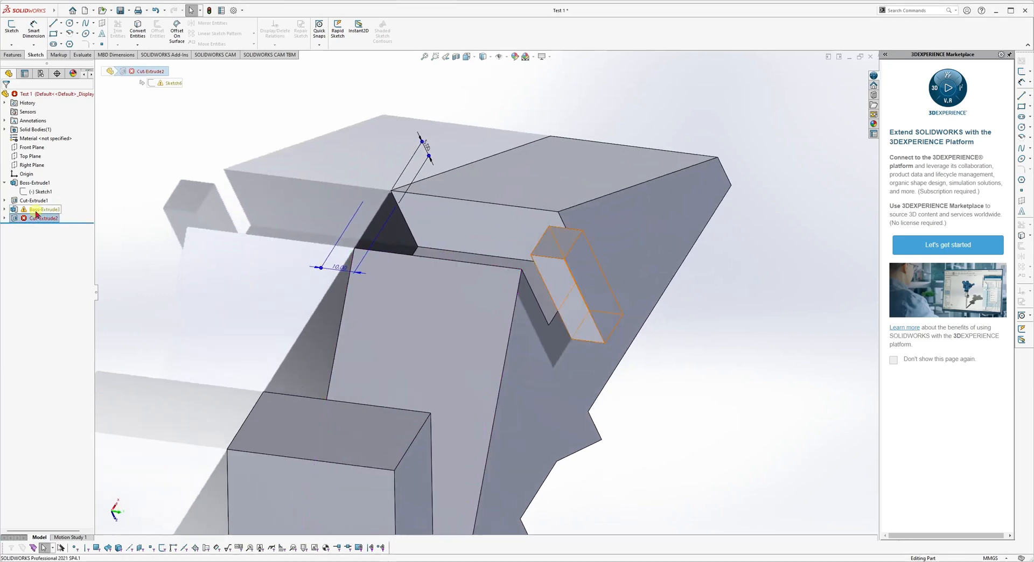
{"action": "left_click", "coordinate": [40, 210]}
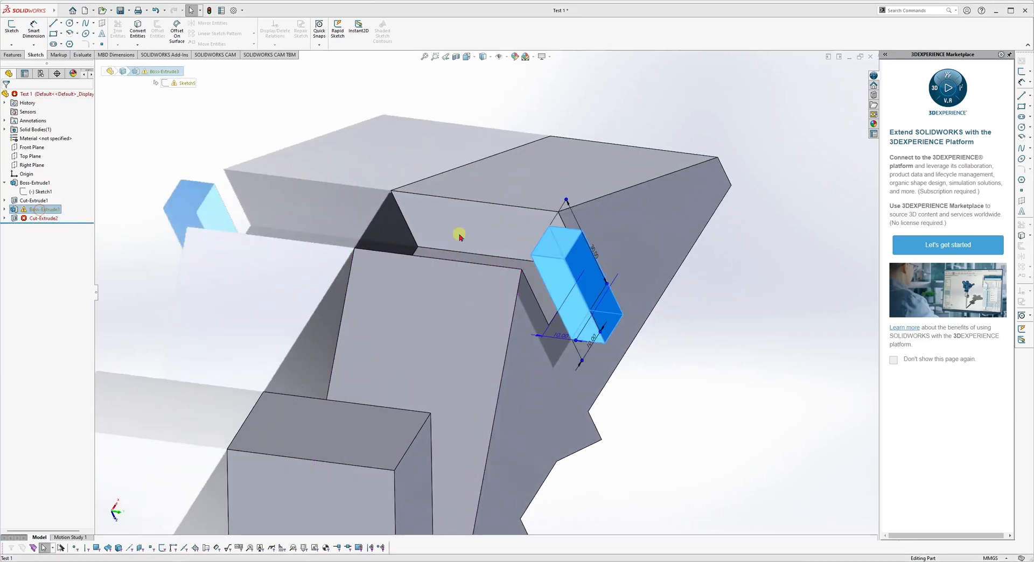
{"action": "left_click", "coordinate": [5, 209]}
{"action": "left_click", "coordinate": [43, 218]}
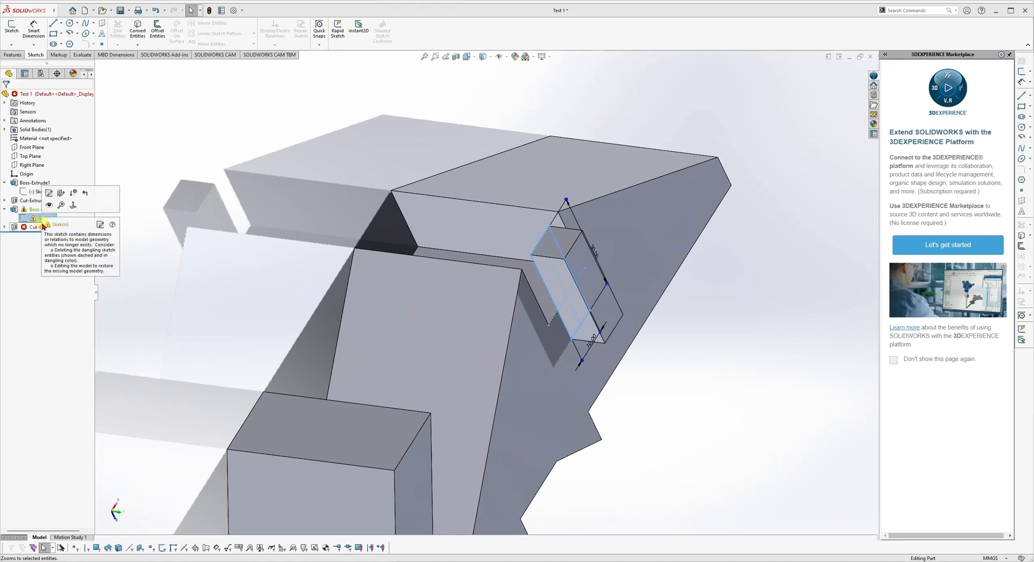
Step: Open Sketch5 under Boss-Extrude3 for editing and list all of its sketch relations
{"action": "left_click", "coordinate": [49, 194]}
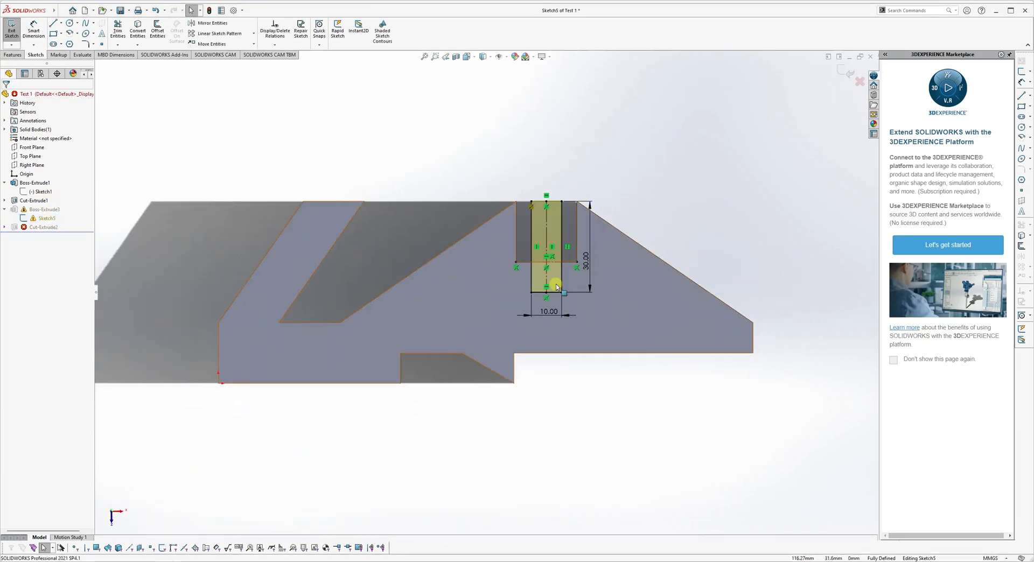
{"action": "scroll", "coordinate": [564, 186], "scroll_direction": "down", "scroll_amount": 5}
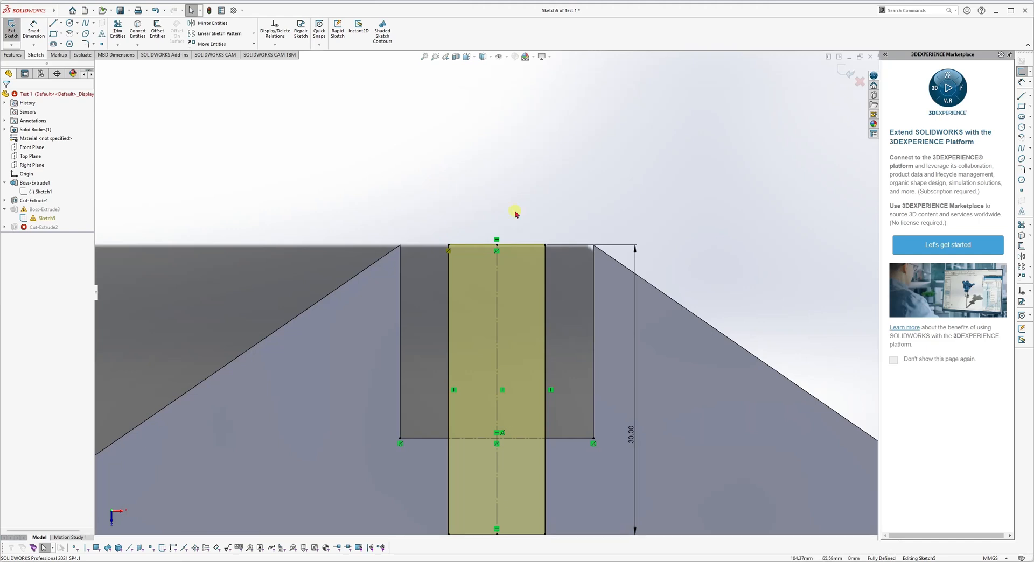
{"action": "scroll", "coordinate": [597, 441], "scroll_direction": "up", "scroll_amount": 1}
{"action": "scroll", "coordinate": [598, 425], "scroll_direction": "up", "scroll_amount": 1}
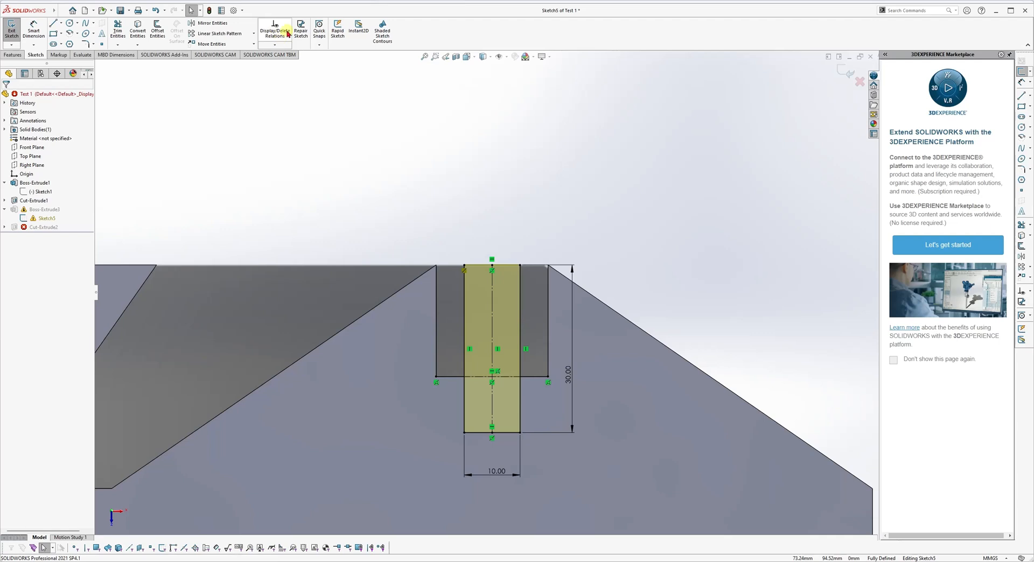
{"action": "left_click", "coordinate": [277, 35]}
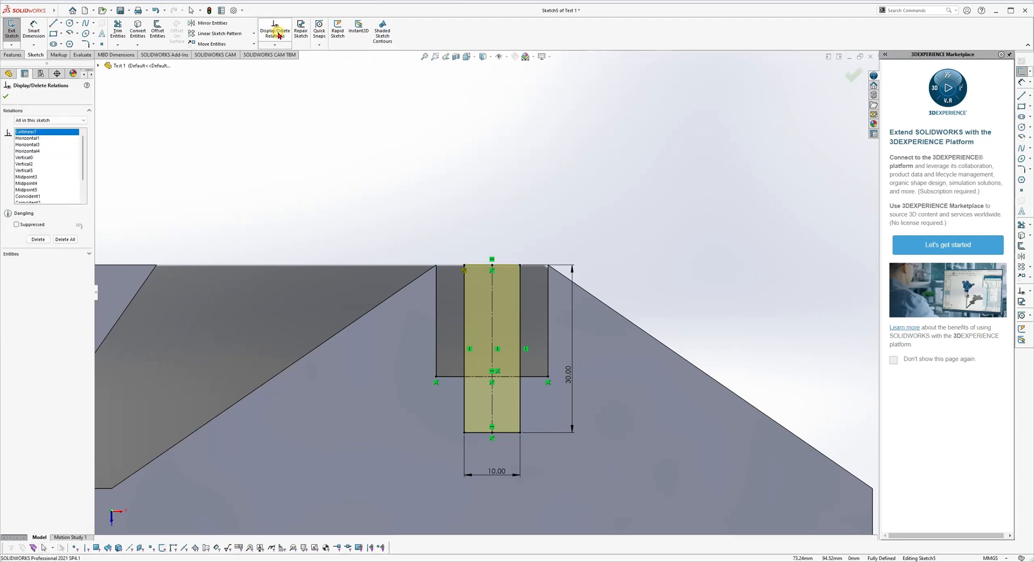
Step: Examine the vertical and collinear relations of Sketch5, checking which lines and edges each one references
{"action": "left_click", "coordinate": [56, 158]}
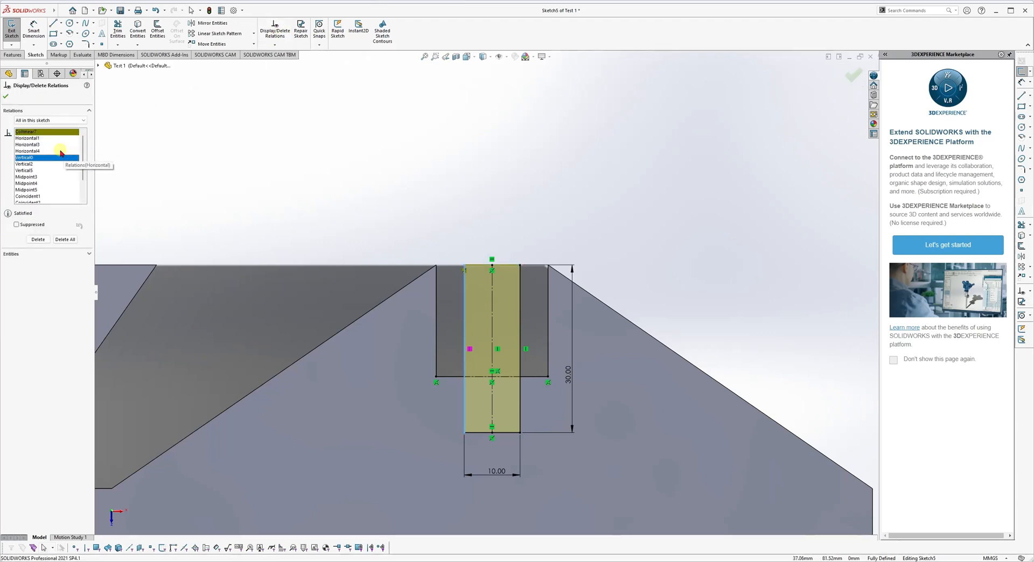
{"action": "left_click", "coordinate": [41, 171]}
{"action": "left_click", "coordinate": [46, 134]}
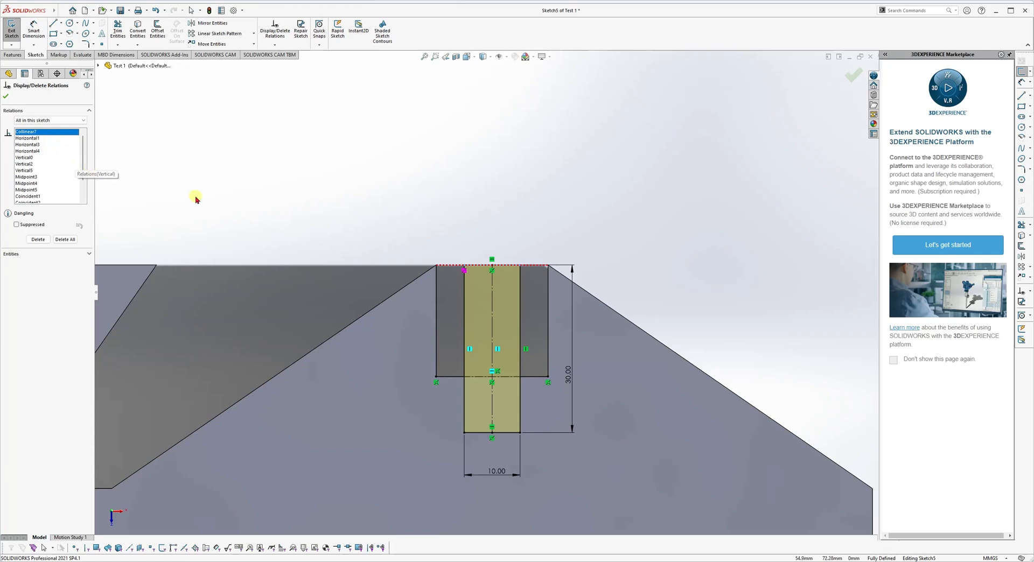
{"action": "left_click", "coordinate": [46, 164]}
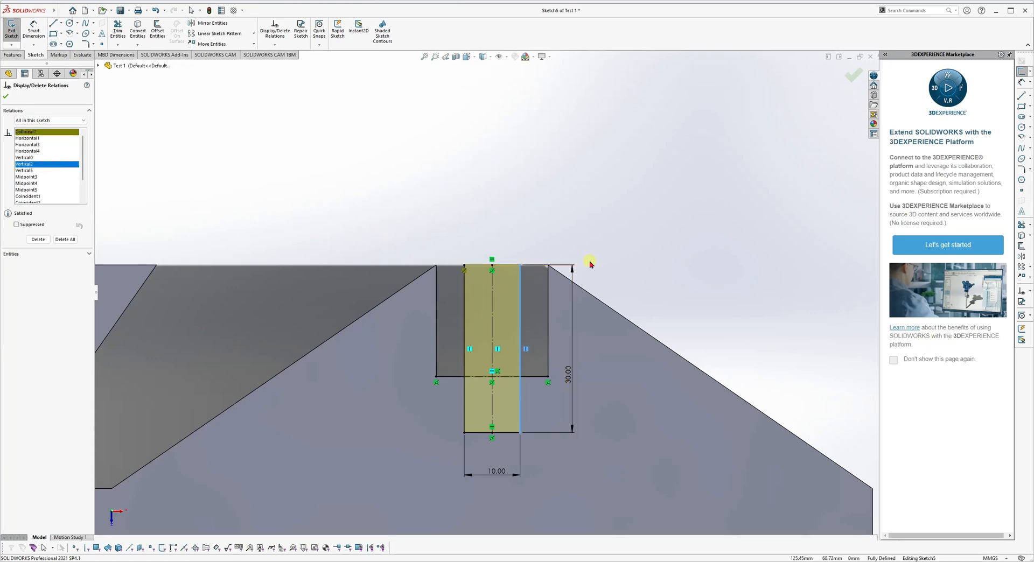
{"action": "scroll", "coordinate": [300, 303], "scroll_direction": "down", "scroll_amount": 4}
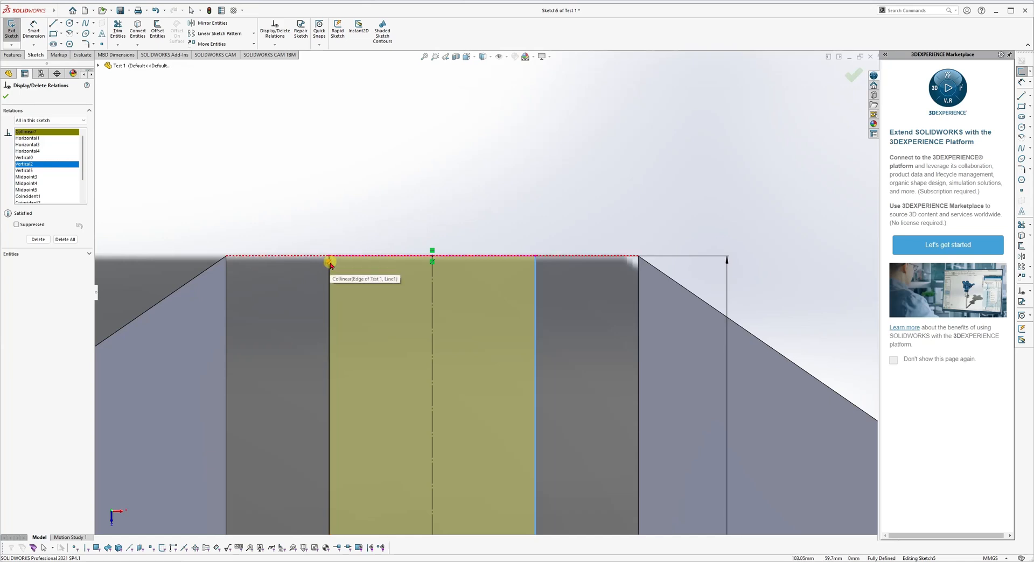
{"action": "left_click", "coordinate": [54, 134]}
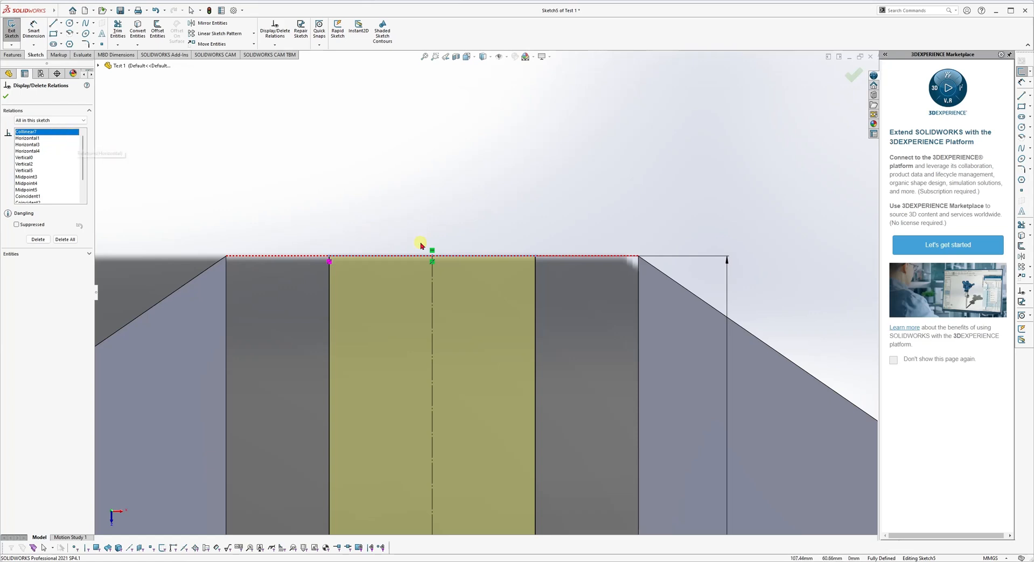
Step: Delete the dangling collinear relation of the rectangle's upper line from Sketch5
{"action": "scroll", "coordinate": [396, 245], "scroll_direction": "up", "scroll_amount": 5}
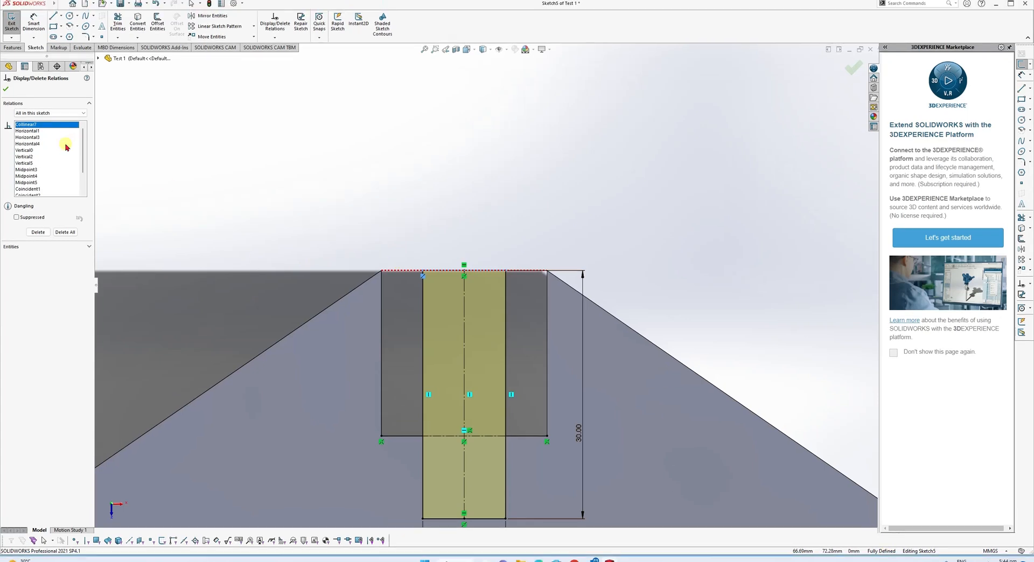
{"action": "right_click", "coordinate": [66, 117]}
{"action": "left_click", "coordinate": [80, 148]}
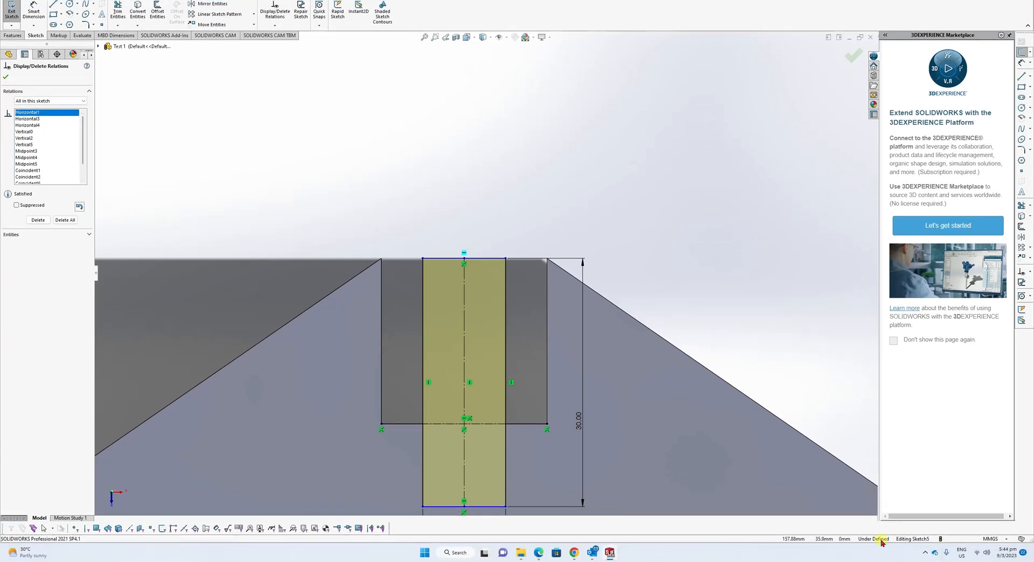
Step: Move the rectangle's upper line about 5 mm below the slot's open end to test its freedom of movement
{"action": "left_click", "coordinate": [502, 261]}
{"action": "left_click", "coordinate": [505, 258], "text": "ctrl"}
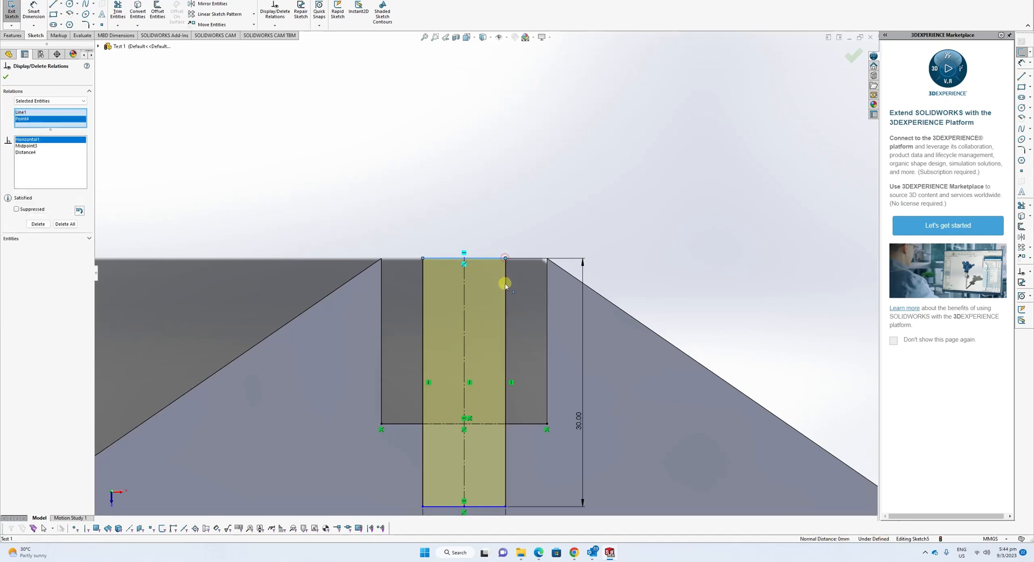
{"action": "key", "text": "Escape"}
{"action": "mouse_move", "coordinate": [431, 287]}
{"action": "left_mouse_down"}
{"action": "mouse_move", "coordinate": [436, 315]}
{"action": "mouse_move", "coordinate": [445, 300]}
{"action": "left_mouse_up"}
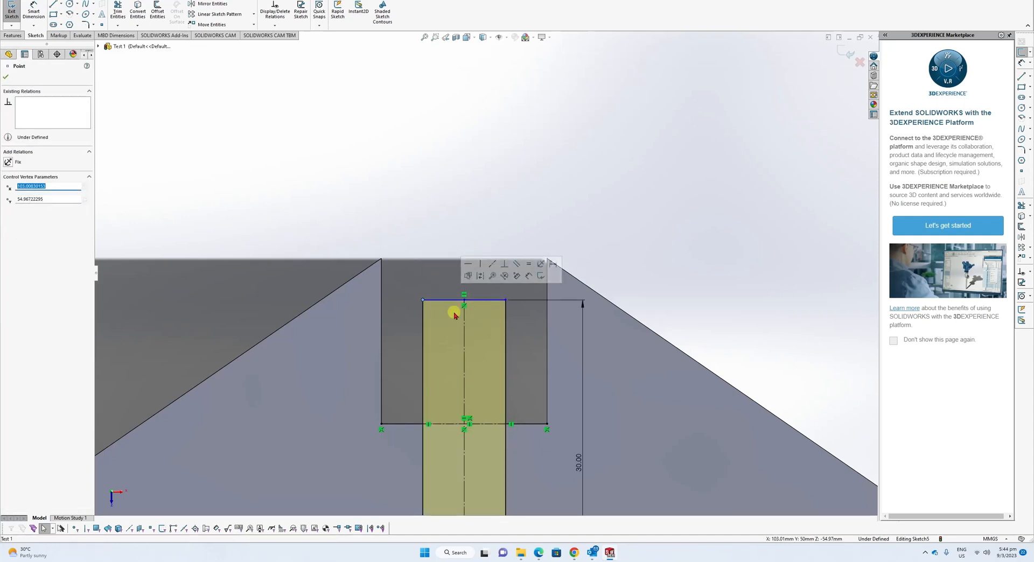
Step: Make the rectangle's upper line coincident with the front corner vertex at the slot's open end
{"action": "middle_click_drag", "start_coordinate": [424, 249], "coordinate": [470, 297]}
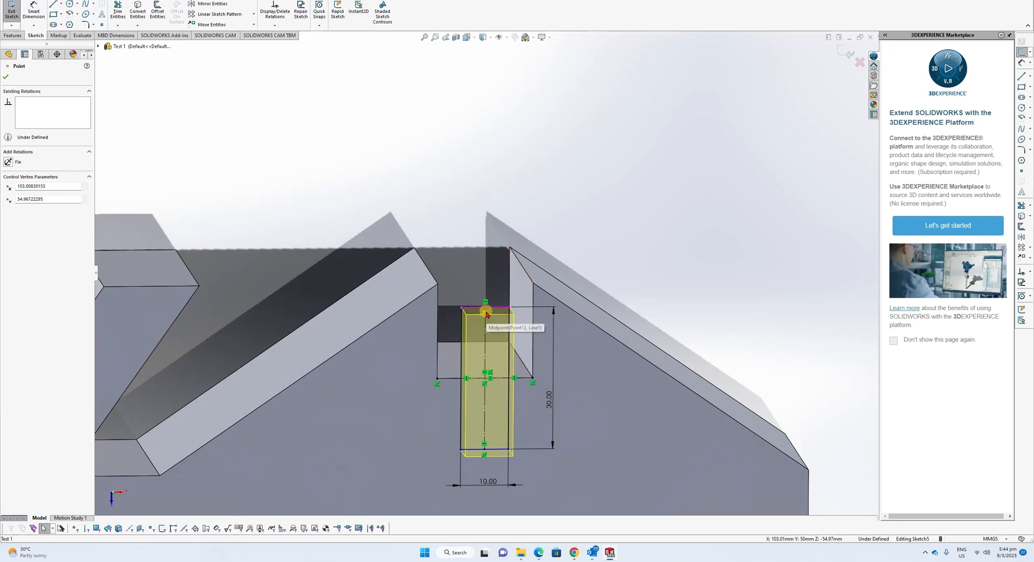
{"action": "left_click", "coordinate": [485, 311]}
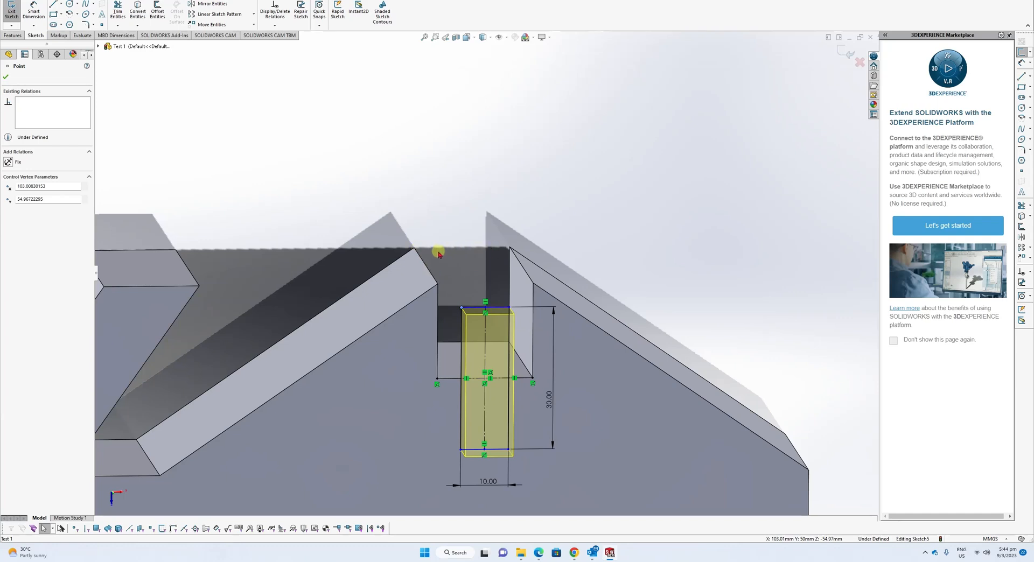
{"action": "mouse_move", "coordinate": [489, 295]}
{"action": "middle_mouse_down"}
{"action": "mouse_move", "coordinate": [486, 283]}
{"action": "mouse_move", "coordinate": [518, 252]}
{"action": "middle_mouse_up"}
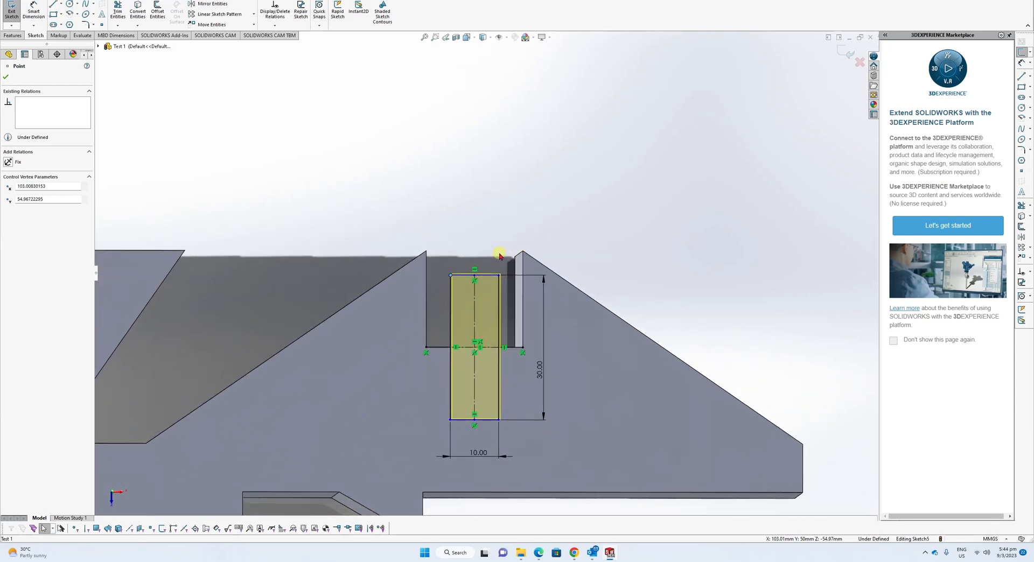
{"action": "scroll", "coordinate": [489, 259], "scroll_direction": "down", "scroll_amount": 2}
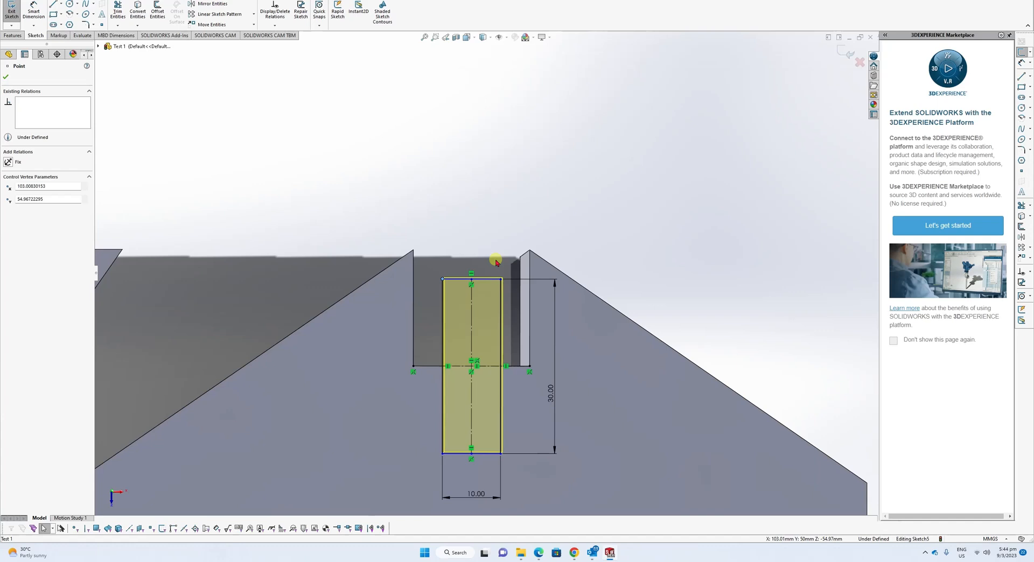
{"action": "mouse_move", "coordinate": [502, 268]}
{"action": "middle_mouse_down"}
{"action": "mouse_move", "coordinate": [485, 263]}
{"action": "mouse_move", "coordinate": [489, 279]}
{"action": "middle_mouse_up"}
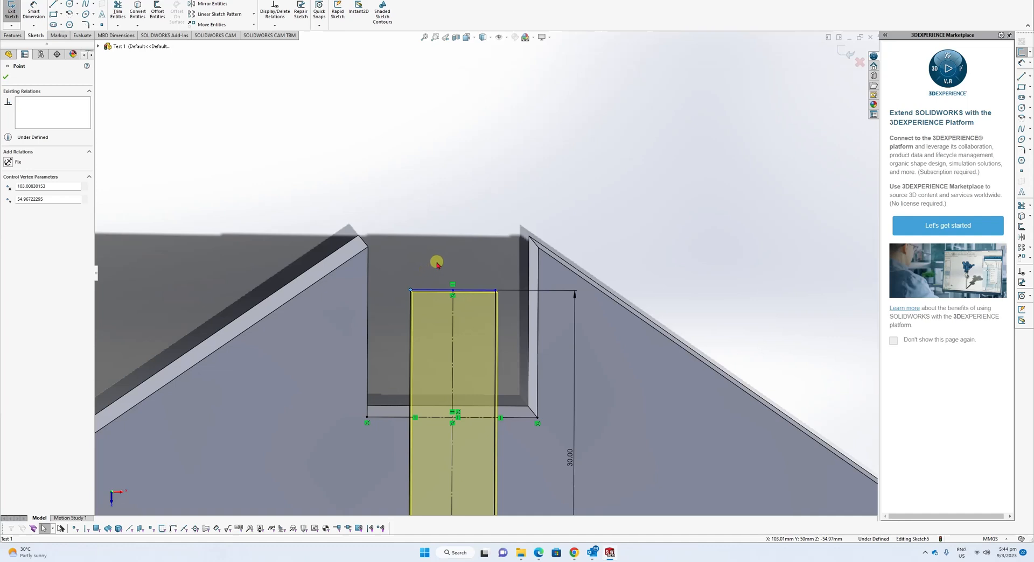
{"action": "scroll", "coordinate": [419, 272], "scroll_direction": "down", "scroll_amount": 3}
{"action": "left_click", "coordinate": [709, 125]}
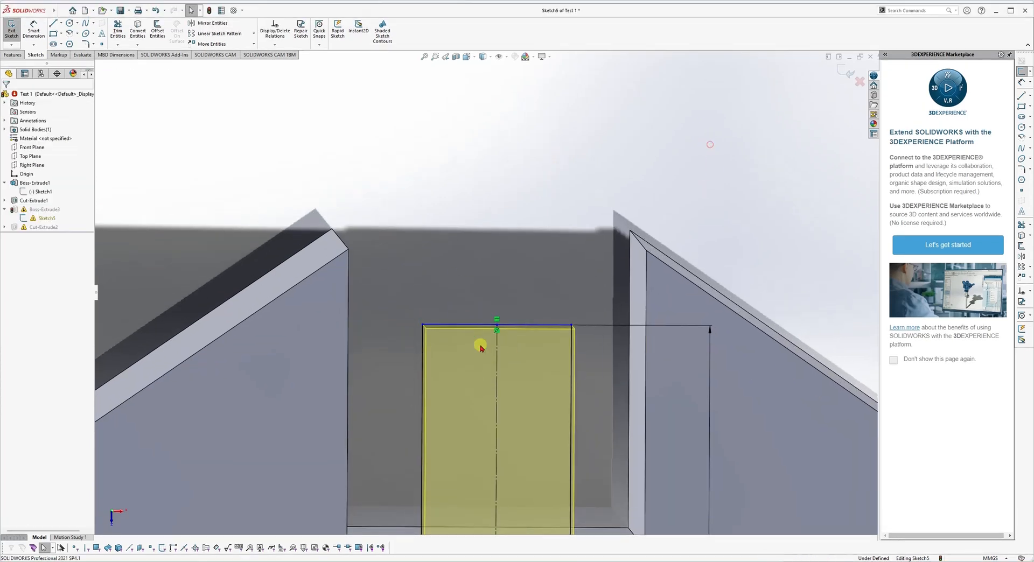
{"action": "left_click", "coordinate": [512, 326]}
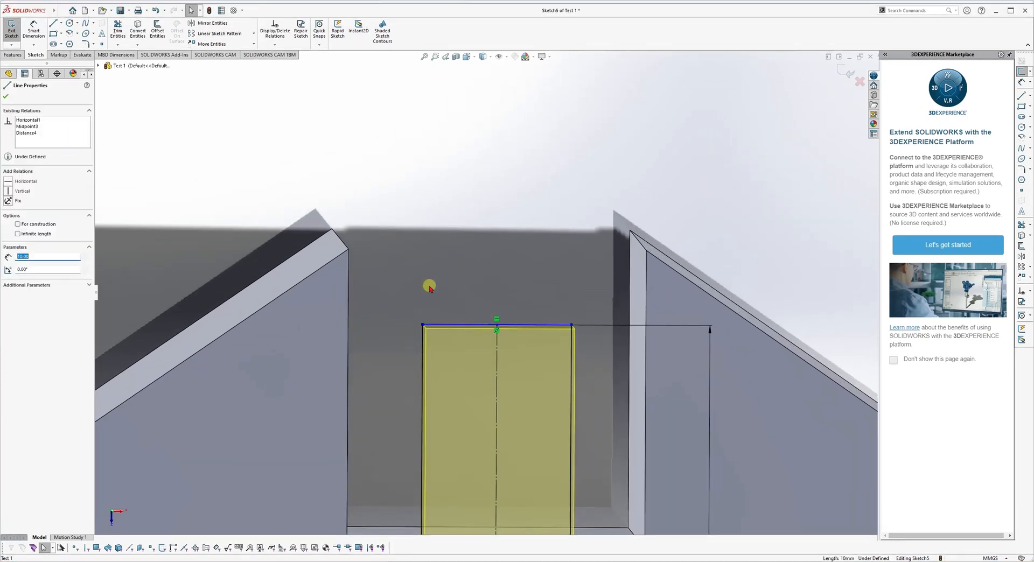
{"action": "left_click", "coordinate": [349, 251], "text": "ctrl"}
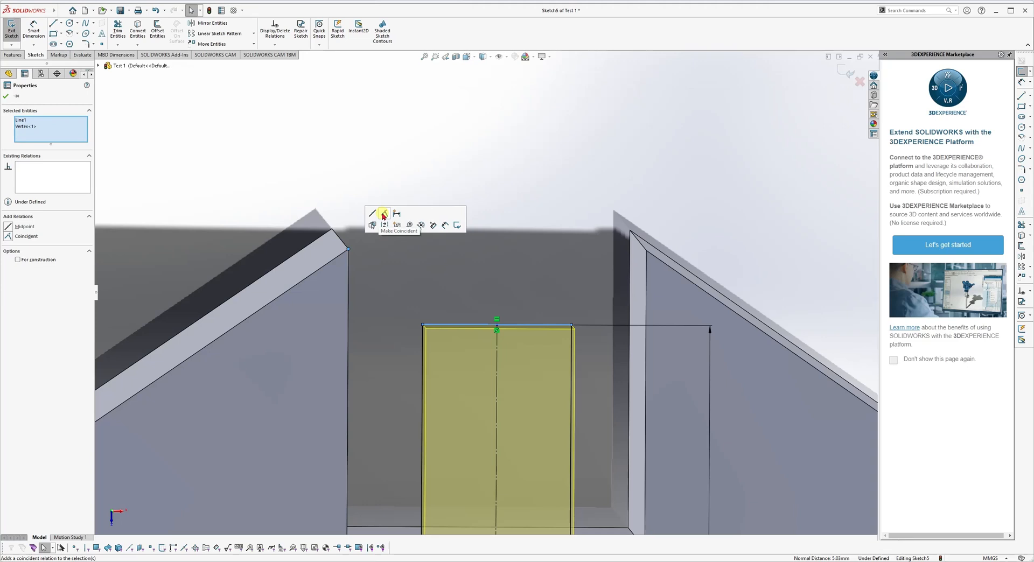
{"action": "left_click", "coordinate": [384, 216]}
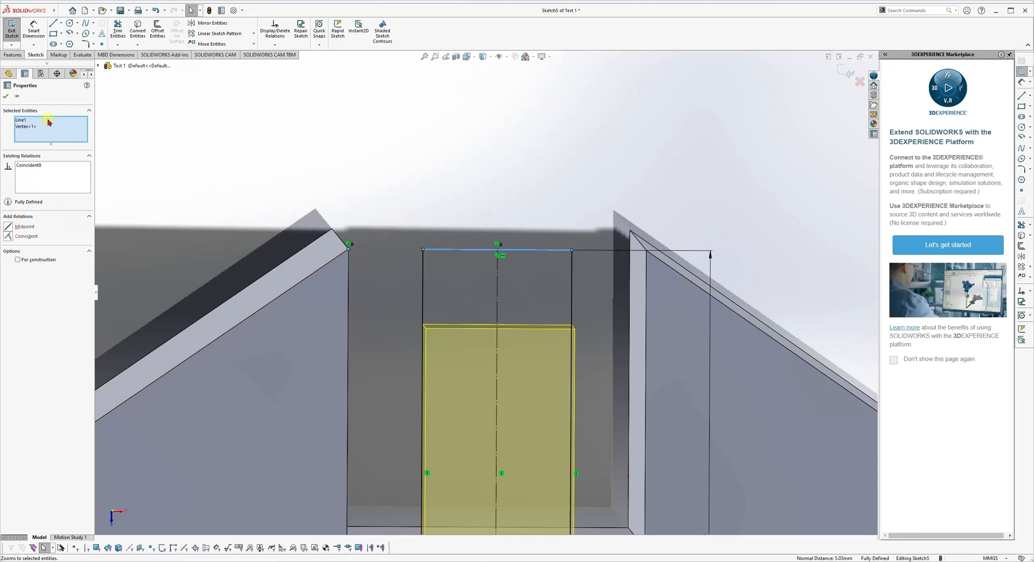
{"action": "left_click", "coordinate": [6, 96]}
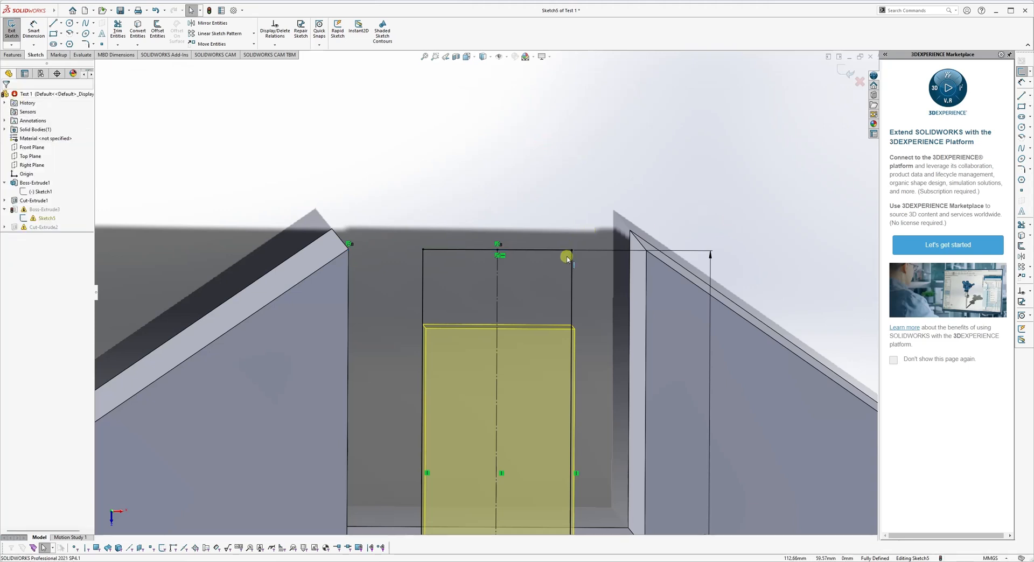
Step: Save and exit Sketch5, and close the error report
{"action": "left_click", "coordinate": [849, 74]}
{"action": "left_click", "coordinate": [503, 288]}
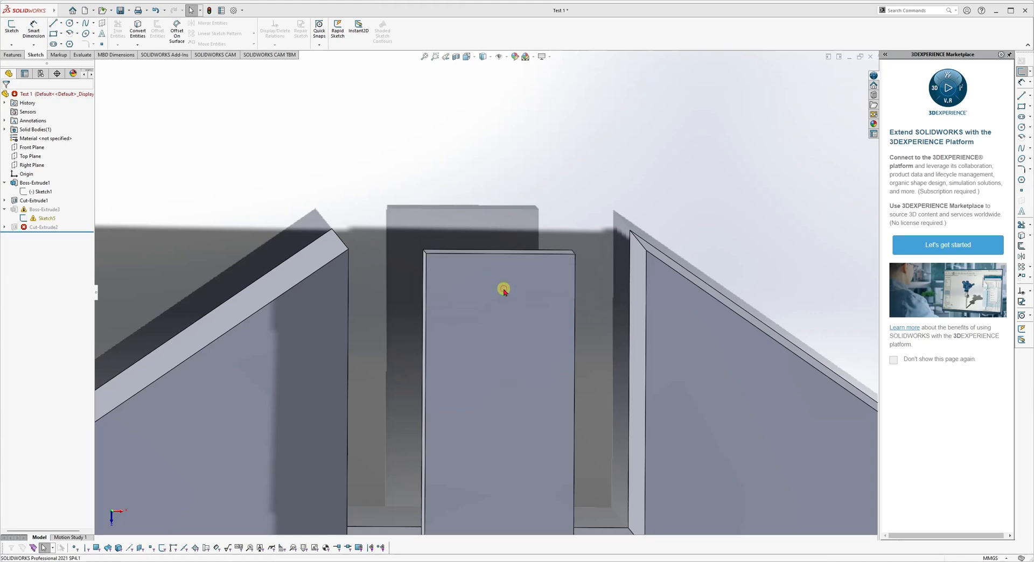
{"action": "left_click", "coordinate": [250, 69]}
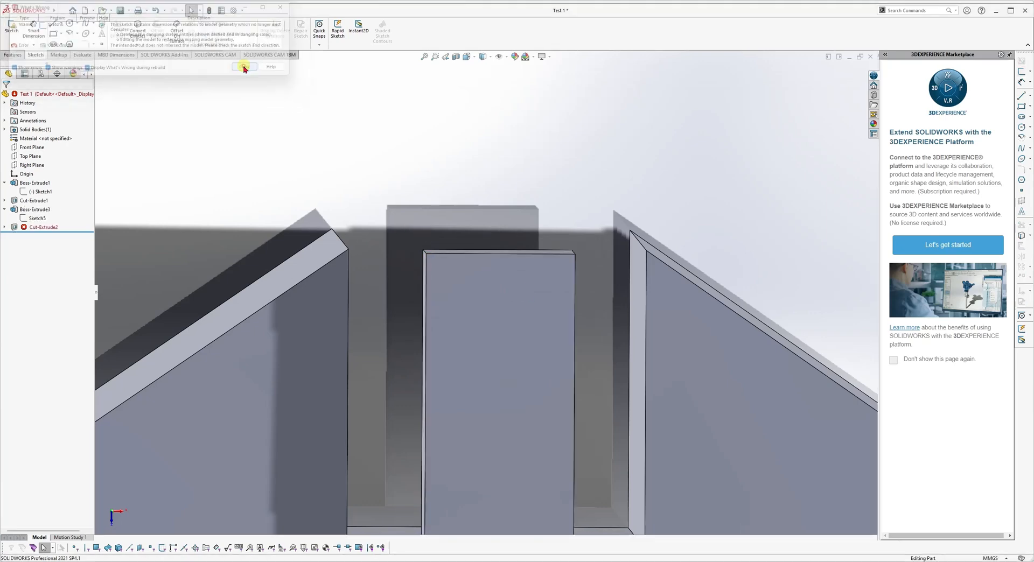
Step: Check Boss-Extrude3 on the model and examine where Sketch6 beneath Cut-Extrude2 lies around the slot
{"action": "scroll", "coordinate": [462, 272], "scroll_direction": "up", "scroll_amount": 3}
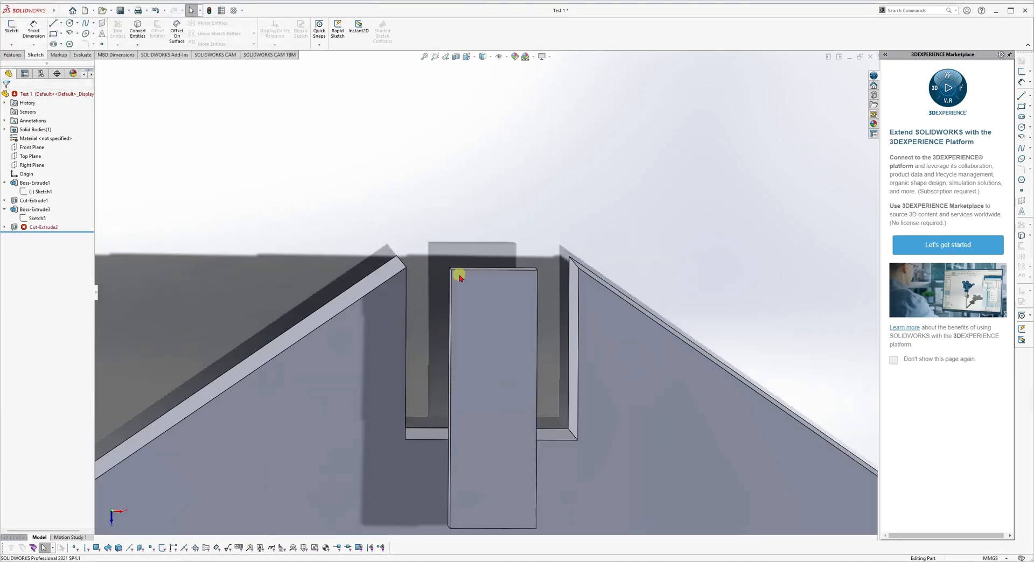
{"action": "left_click", "coordinate": [31, 210]}
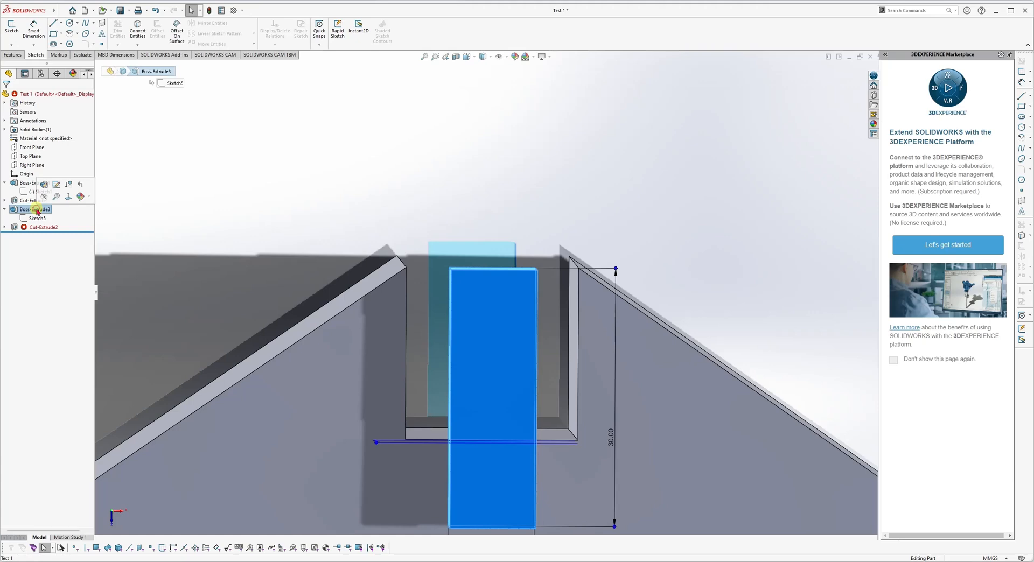
{"action": "left_click", "coordinate": [5, 228]}
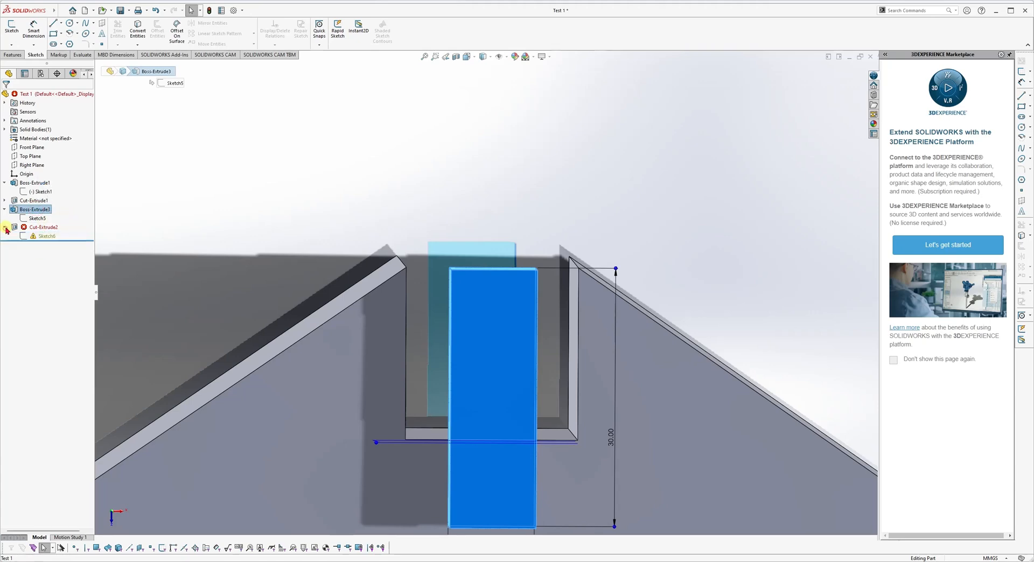
{"action": "left_click", "coordinate": [40, 237]}
{"action": "scroll", "coordinate": [280, 232], "scroll_direction": "up", "scroll_amount": 2}
{"action": "mouse_move", "coordinate": [228, 217]}
{"action": "middle_mouse_down"}
{"action": "mouse_move", "coordinate": [283, 224]}
{"action": "mouse_move", "coordinate": [373, 282]}
{"action": "mouse_move", "coordinate": [377, 265]}
{"action": "mouse_move", "coordinate": [249, 221]}
{"action": "middle_mouse_up"}
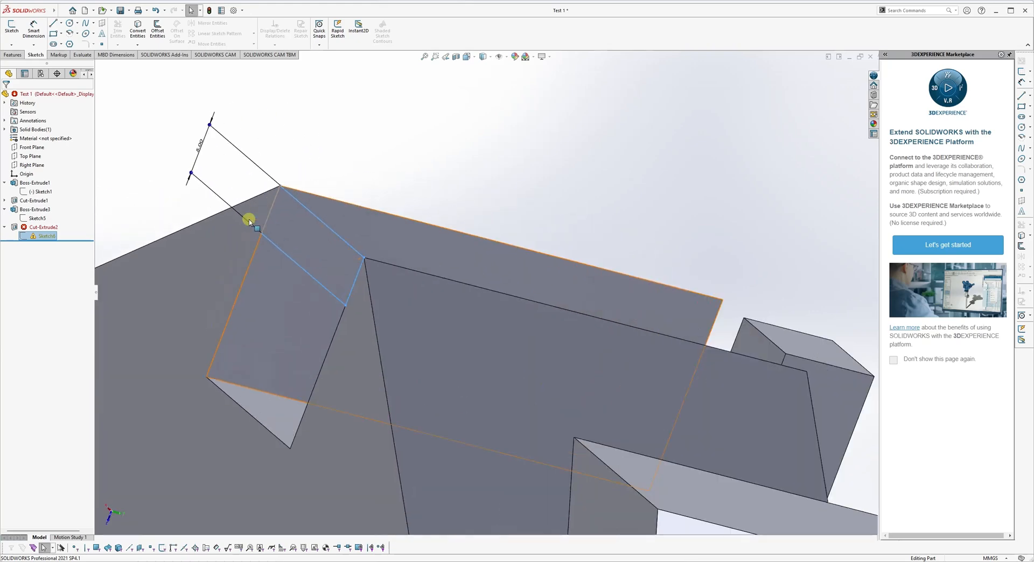
{"action": "left_click", "coordinate": [302, 138]}
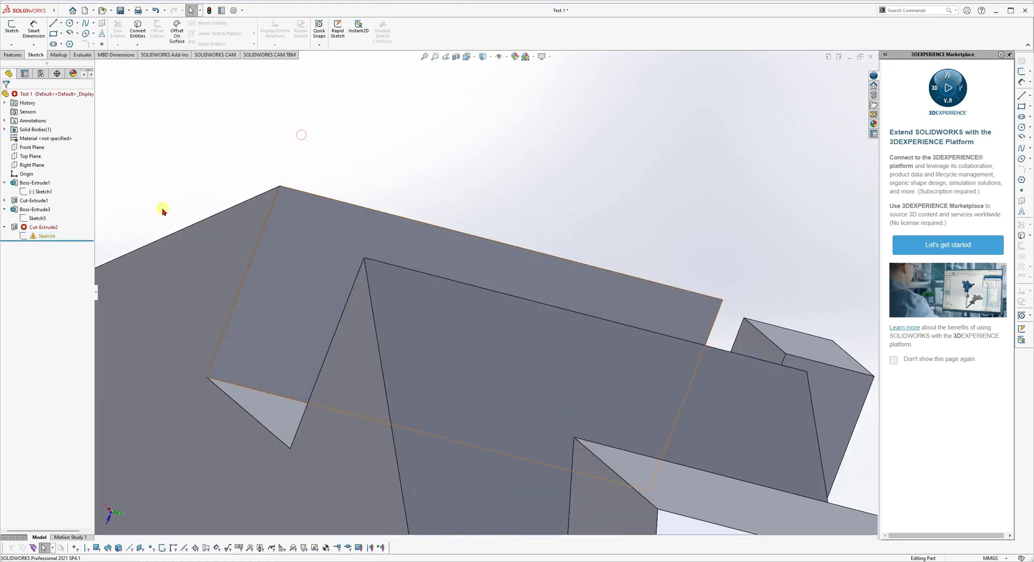
Step: Open Sketch6 under Cut-Extrude2 for editing and inspect its rectangle at the slot's open end from several angles
{"action": "left_click", "coordinate": [39, 232]}
{"action": "left_click", "coordinate": [44, 211]}
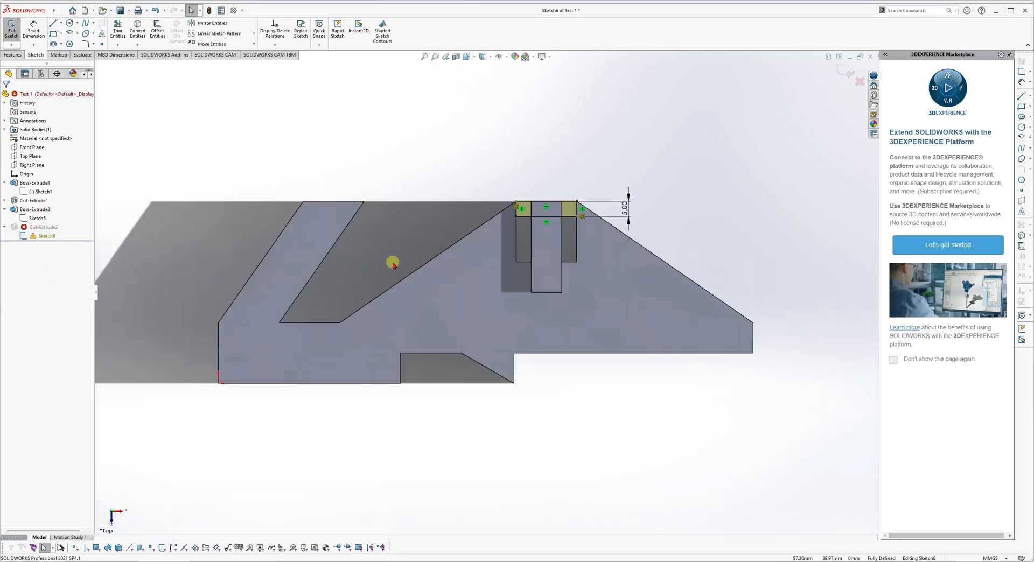
{"action": "scroll", "coordinate": [674, 210], "scroll_direction": "down", "scroll_amount": 3}
{"action": "scroll", "coordinate": [472, 190], "scroll_direction": "down", "scroll_amount": 2}
{"action": "middle_click_drag", "start_coordinate": [455, 202], "coordinate": [447, 210]}
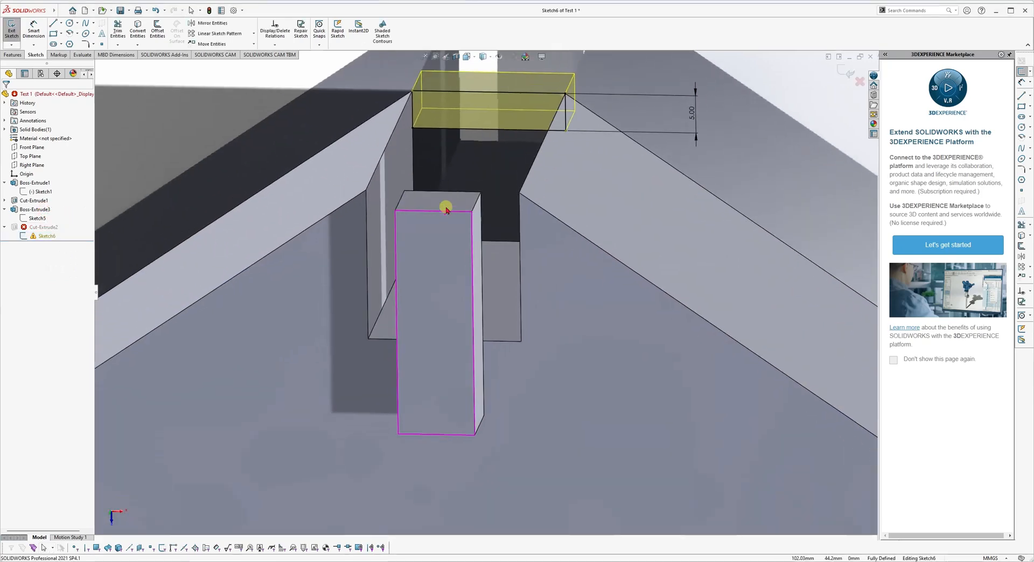
{"action": "scroll", "coordinate": [442, 150], "scroll_direction": "up", "scroll_amount": 3}
{"action": "scroll", "coordinate": [475, 175], "scroll_direction": "up", "scroll_amount": 1}
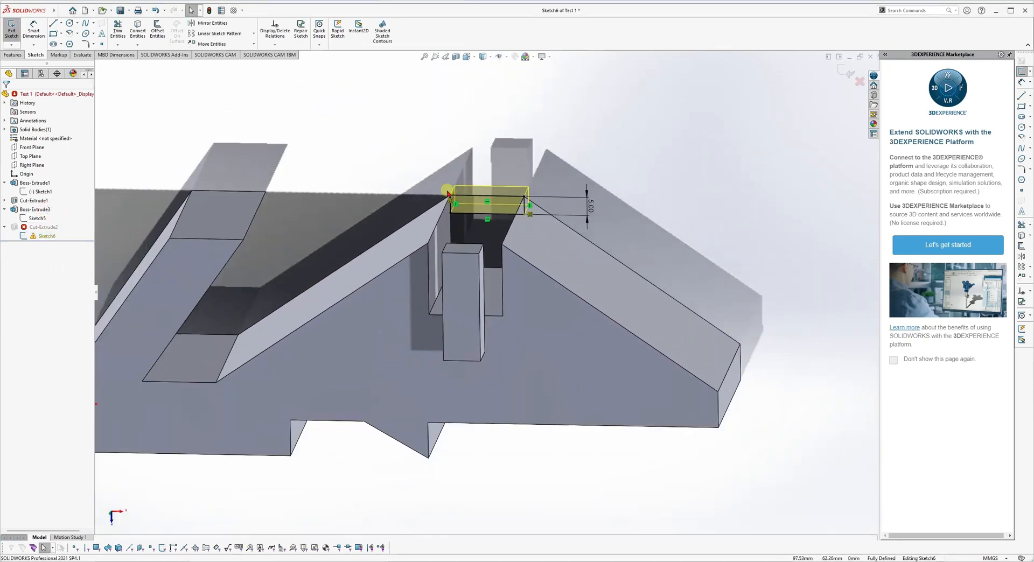
{"action": "scroll", "coordinate": [504, 186], "scroll_direction": "down", "scroll_amount": 2}
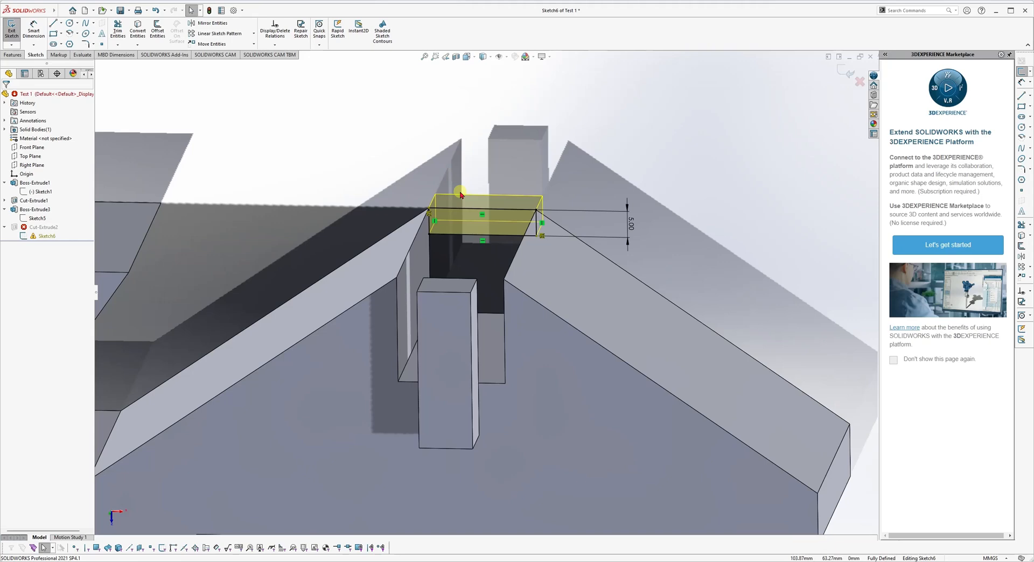
{"action": "mouse_move", "coordinate": [455, 241]}
{"action": "middle_mouse_down"}
{"action": "mouse_move", "coordinate": [470, 220]}
{"action": "mouse_move", "coordinate": [468, 249]}
{"action": "mouse_move", "coordinate": [480, 250]}
{"action": "middle_mouse_up"}
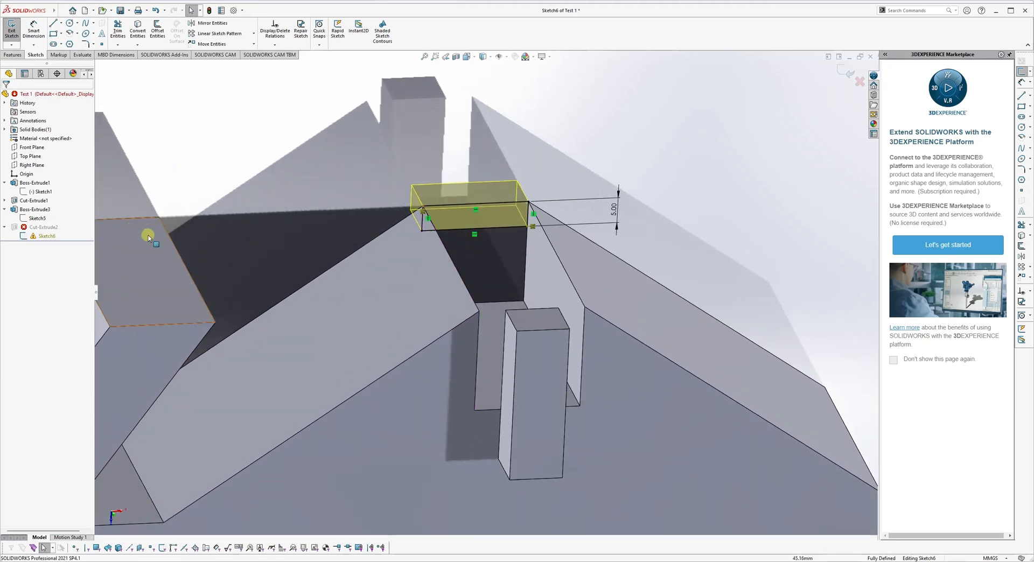
Step: Exit Sketch6 after checking its rectangle against the slot, and close the error report
{"action": "mouse_move", "coordinate": [430, 223]}
{"action": "middle_mouse_down"}
{"action": "mouse_move", "coordinate": [441, 199]}
{"action": "mouse_move", "coordinate": [557, 178]}
{"action": "mouse_move", "coordinate": [590, 238]}
{"action": "middle_mouse_up"}
{"action": "left_click", "coordinate": [46, 236]}
{"action": "left_click", "coordinate": [847, 74]}
{"action": "left_click", "coordinate": [250, 69]}
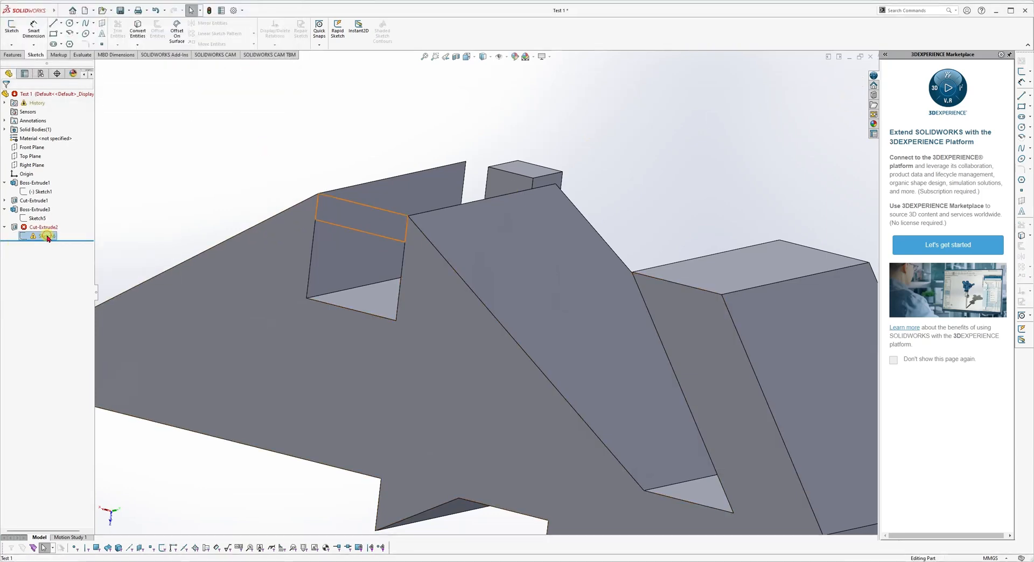
Step: Reopen Sketch6 under Cut-Extrude2 for editing and delete its two dangling coincident relations
{"action": "left_click", "coordinate": [46, 236]}
{"action": "left_click", "coordinate": [53, 212]}
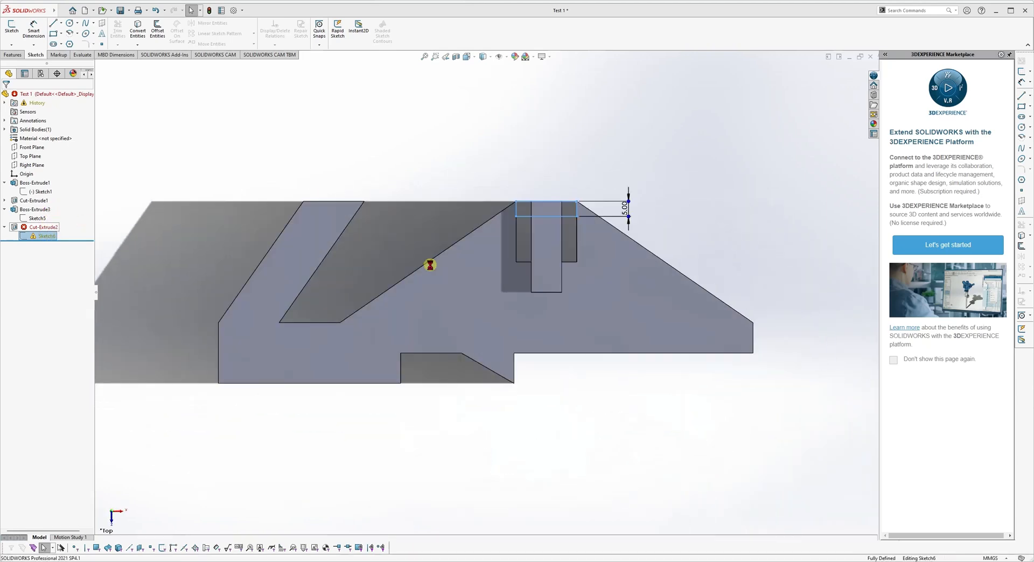
{"action": "scroll", "coordinate": [563, 207], "scroll_direction": "down", "scroll_amount": 5}
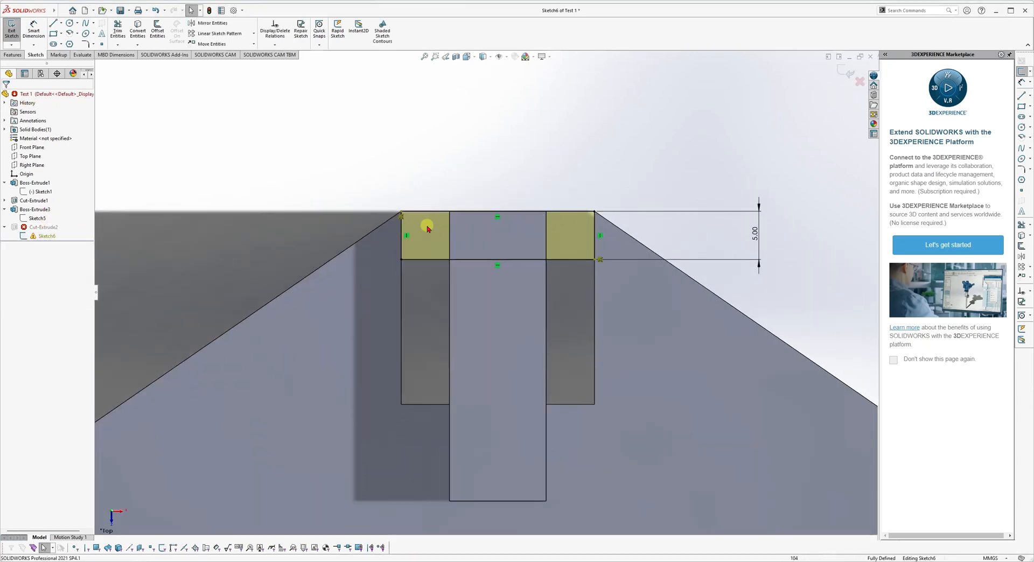
{"action": "left_click", "coordinate": [285, 37]}
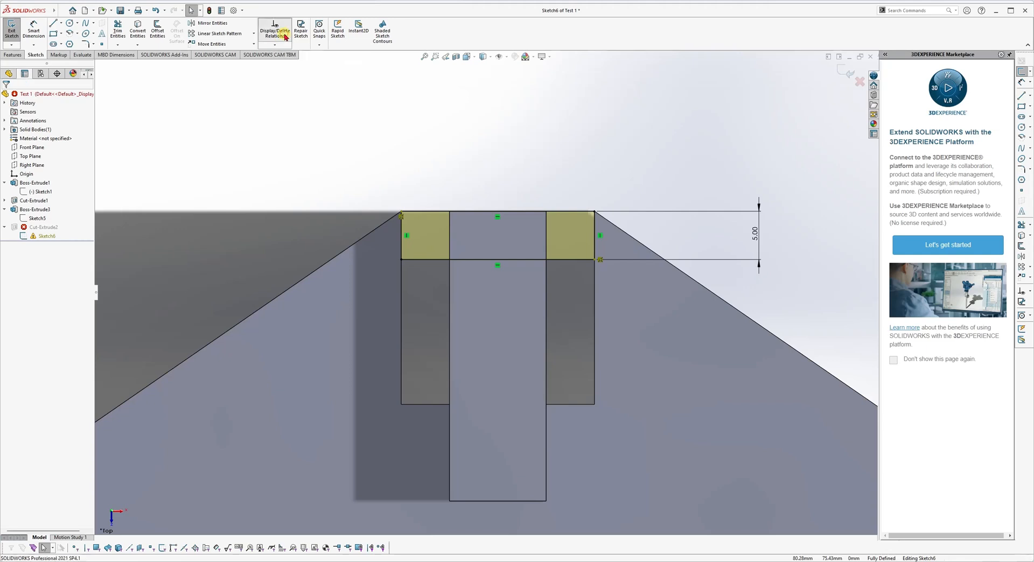
{"action": "left_click", "coordinate": [37, 157]}
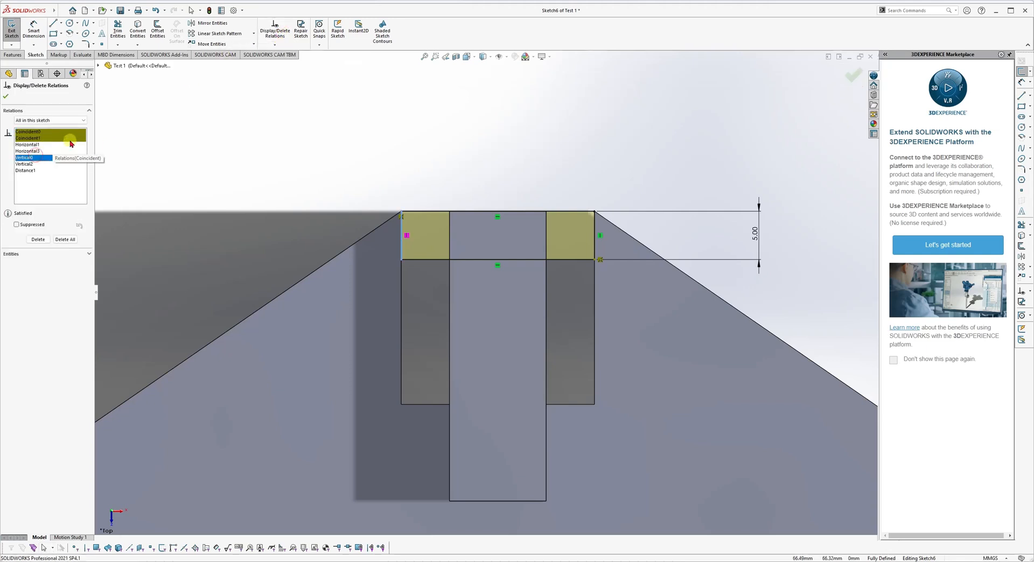
{"action": "left_click", "coordinate": [42, 133]}
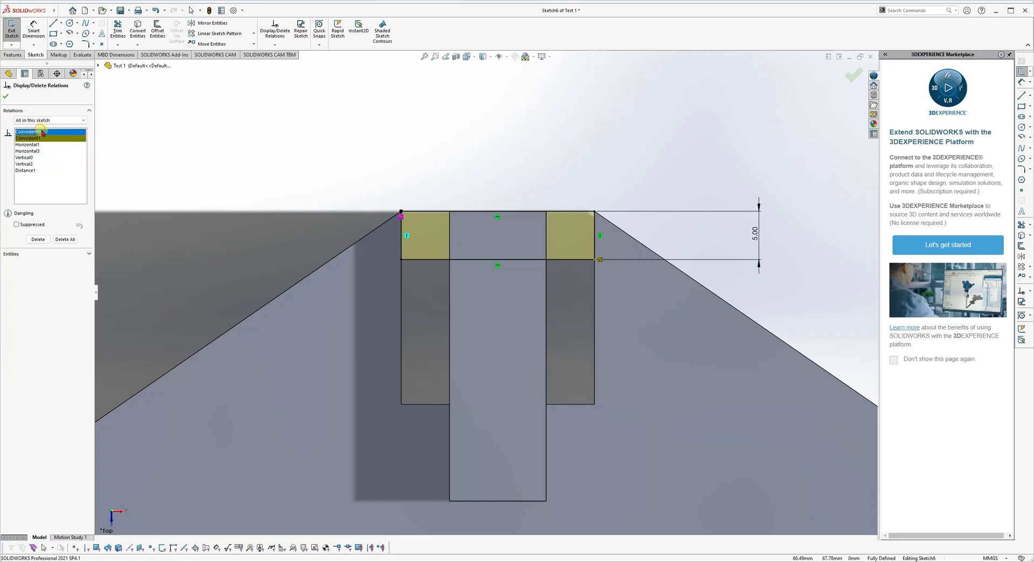
{"action": "right_click", "coordinate": [42, 132]}
{"action": "left_click", "coordinate": [59, 145]}
{"action": "right_click", "coordinate": [45, 133]}
{"action": "left_click", "coordinate": [55, 144]}
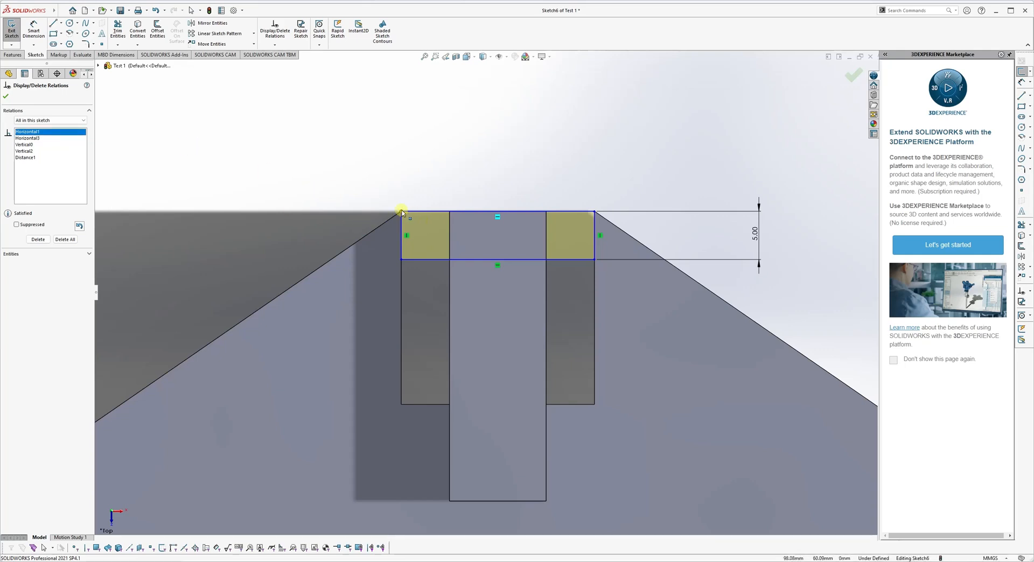
{"action": "left_click", "coordinate": [401, 212]}
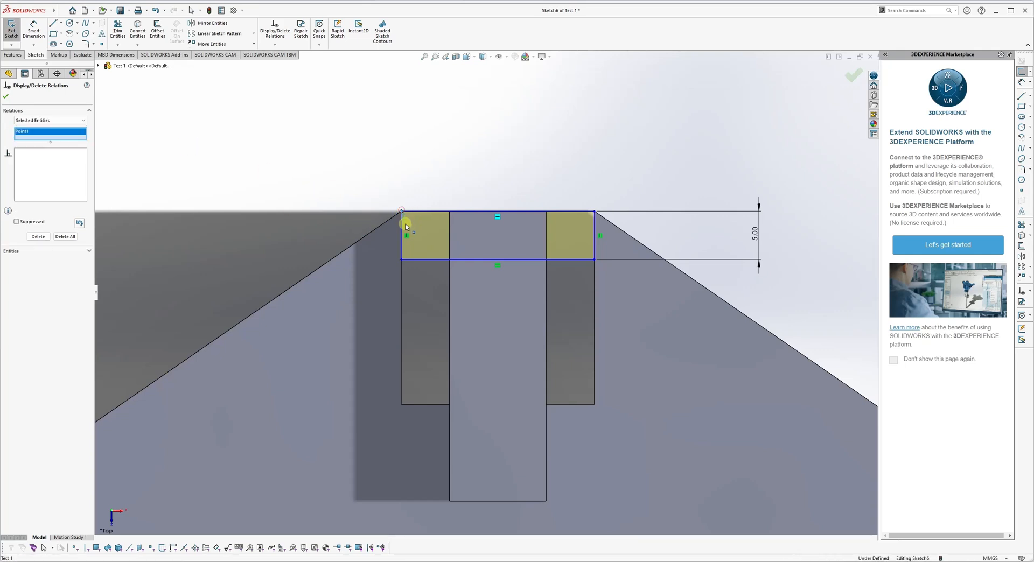
{"action": "left_click", "coordinate": [6, 97]}
Step: Pull the rectangle's upper-left corner away from the slot corner, and make its left line collinear with the slot's left edge
{"action": "mouse_move", "coordinate": [401, 211]}
{"action": "left_mouse_down"}
{"action": "mouse_move", "coordinate": [424, 248]}
{"action": "mouse_move", "coordinate": [416, 221]}
{"action": "left_mouse_up"}
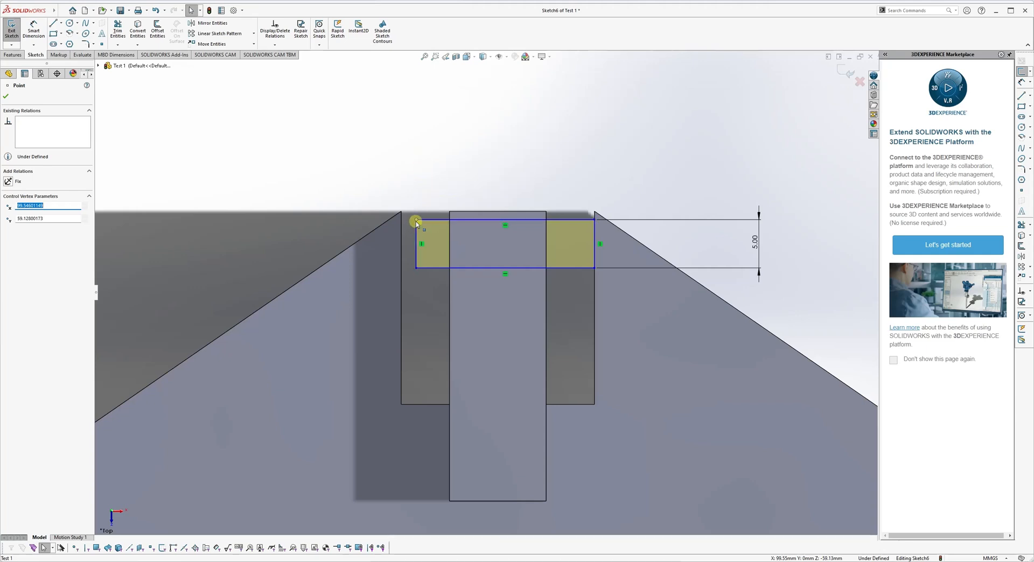
{"action": "left_click", "coordinate": [415, 230]}
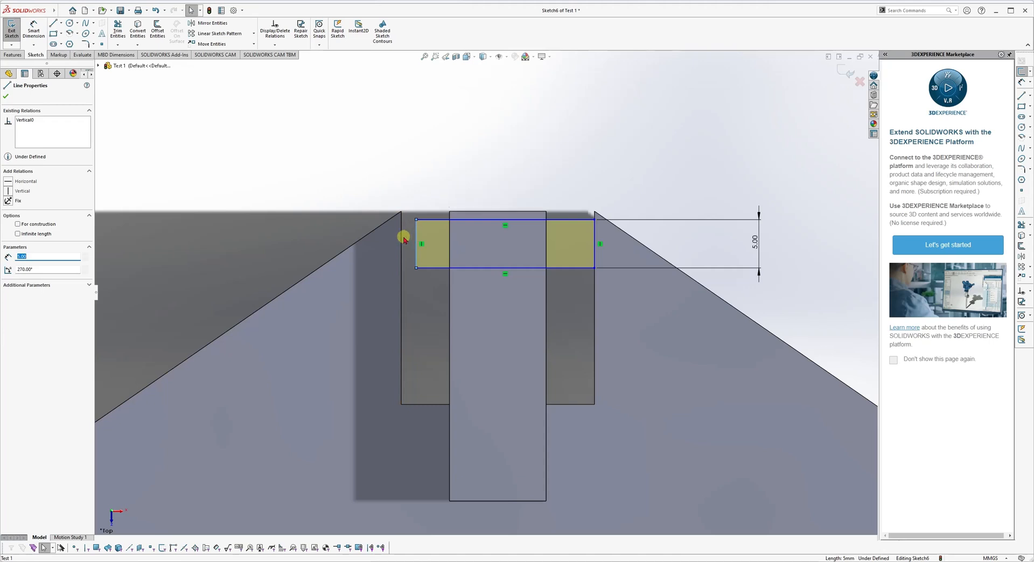
{"action": "left_click", "coordinate": [401, 237], "text": "ctrl"}
{"action": "left_click", "coordinate": [447, 146]}
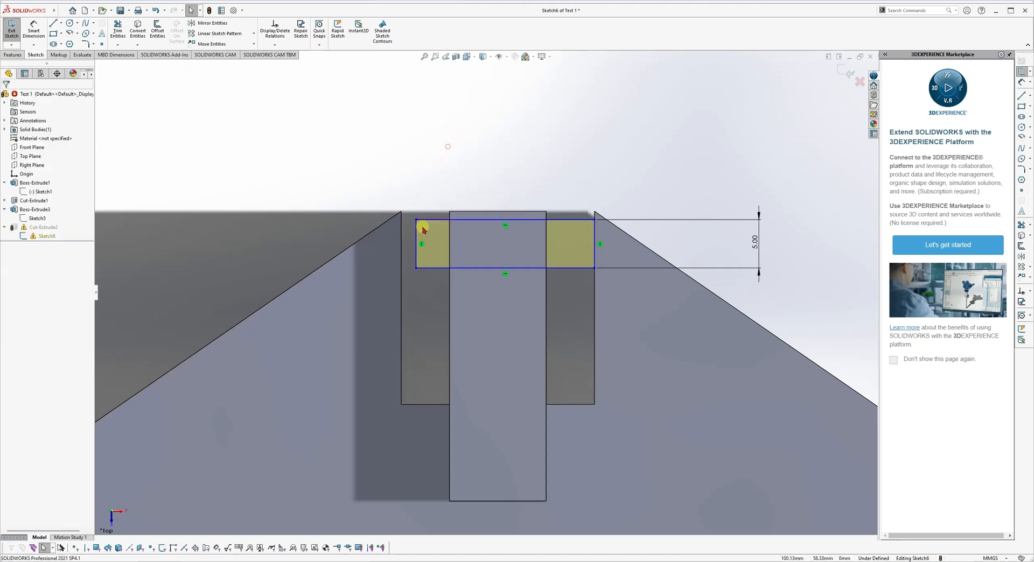
{"action": "left_click", "coordinate": [408, 241]}
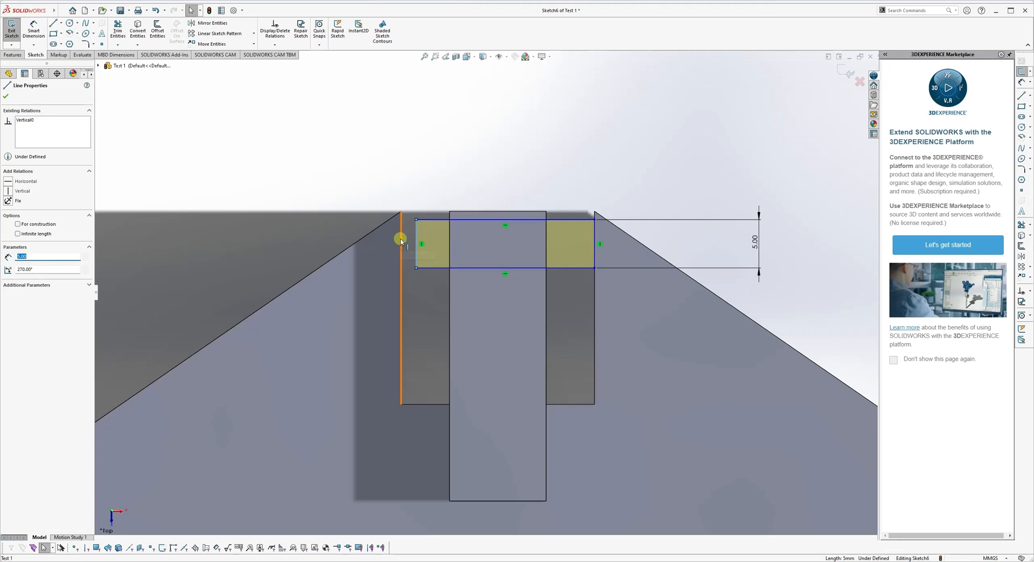
{"action": "left_click", "coordinate": [402, 239], "text": "ctrl"}
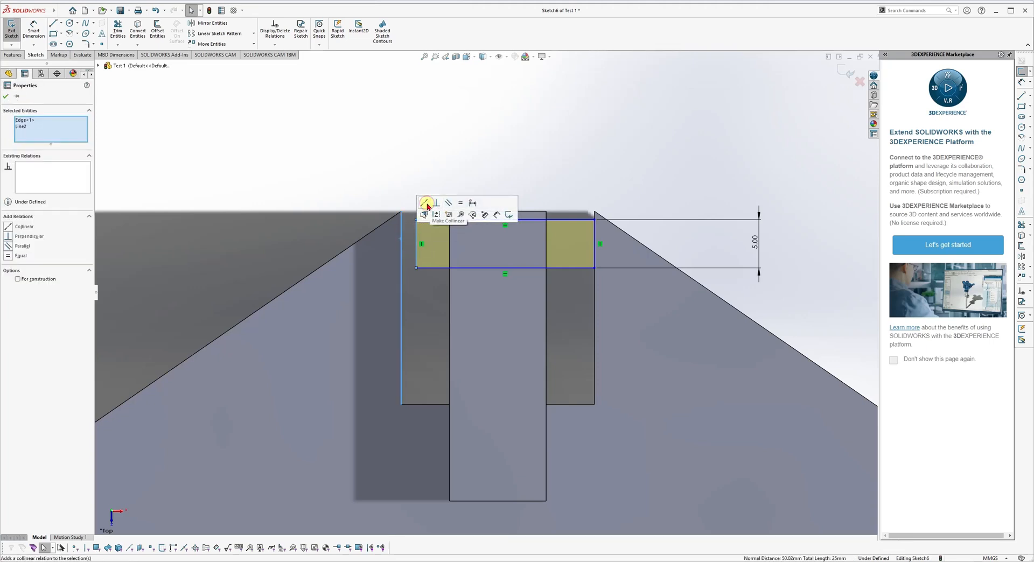
{"action": "left_click", "coordinate": [425, 204]}
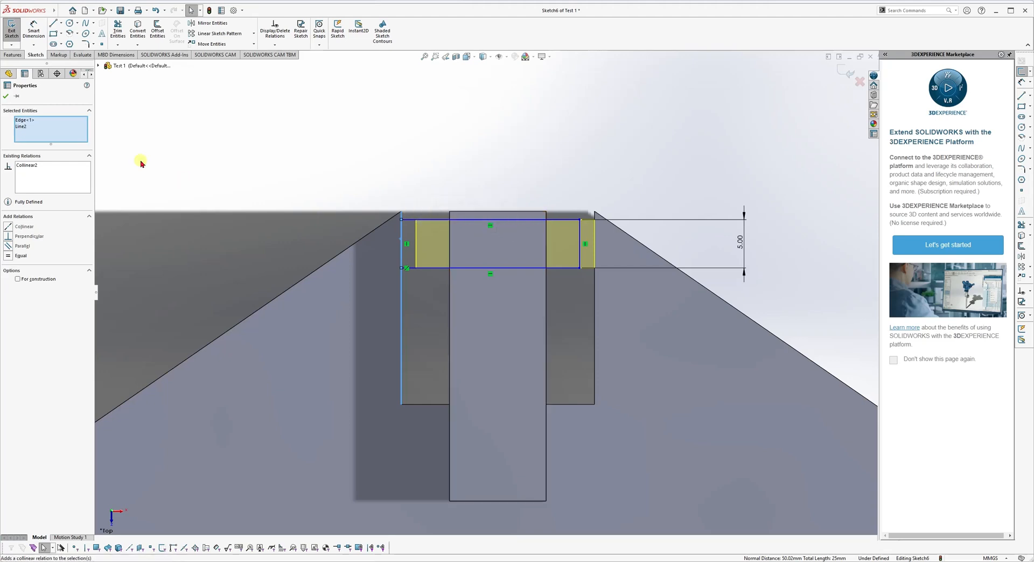
{"action": "left_click", "coordinate": [6, 97]}
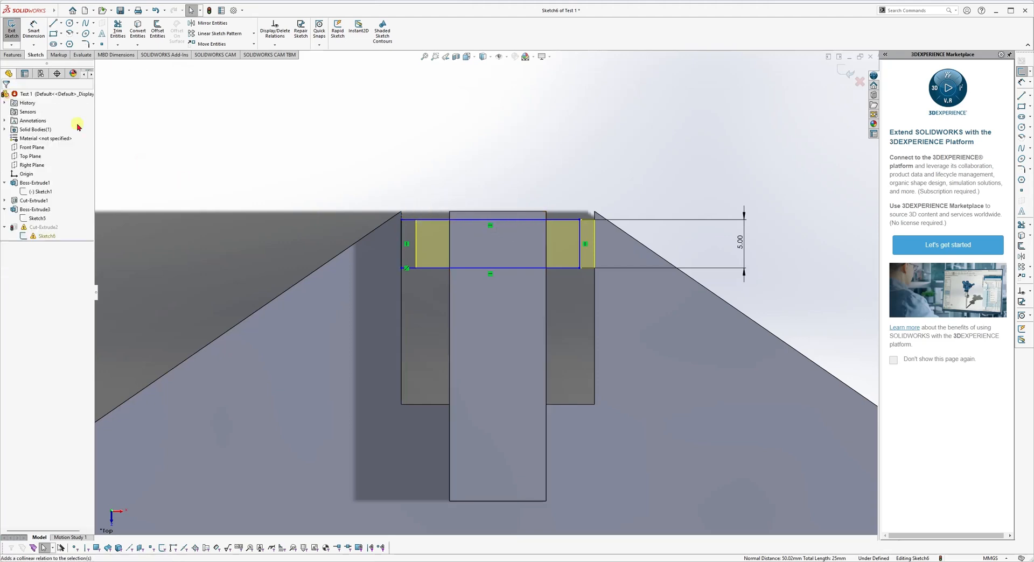
Step: Make the rectangle's upper line collinear with the upper edge of the block standing in the slot
{"action": "left_click", "coordinate": [422, 220]}
{"action": "left_click", "coordinate": [473, 214]}
{"action": "left_click", "coordinate": [475, 219], "text": "ctrl"}
{"action": "left_click", "coordinate": [498, 177]}
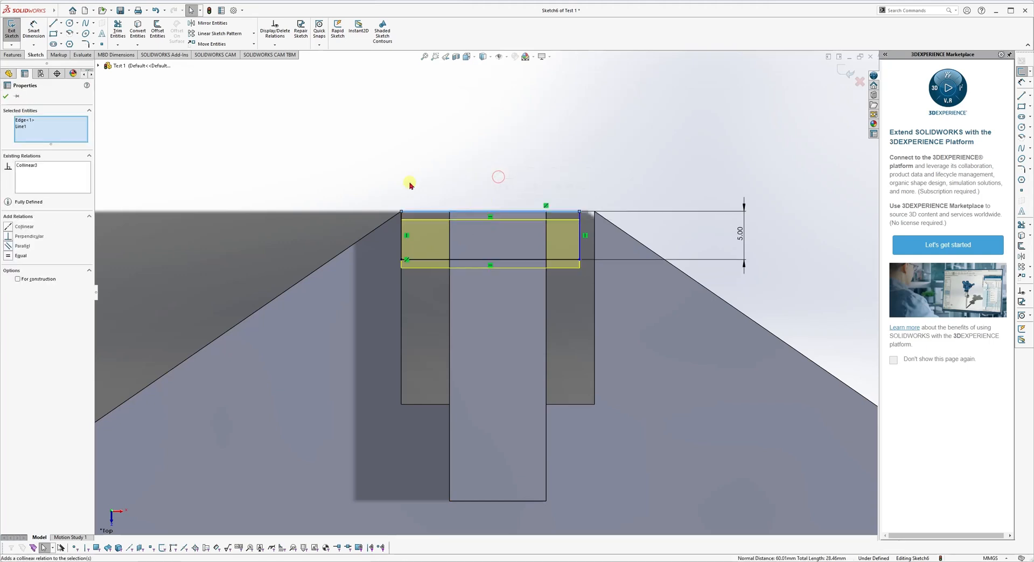
{"action": "left_click", "coordinate": [7, 97]}
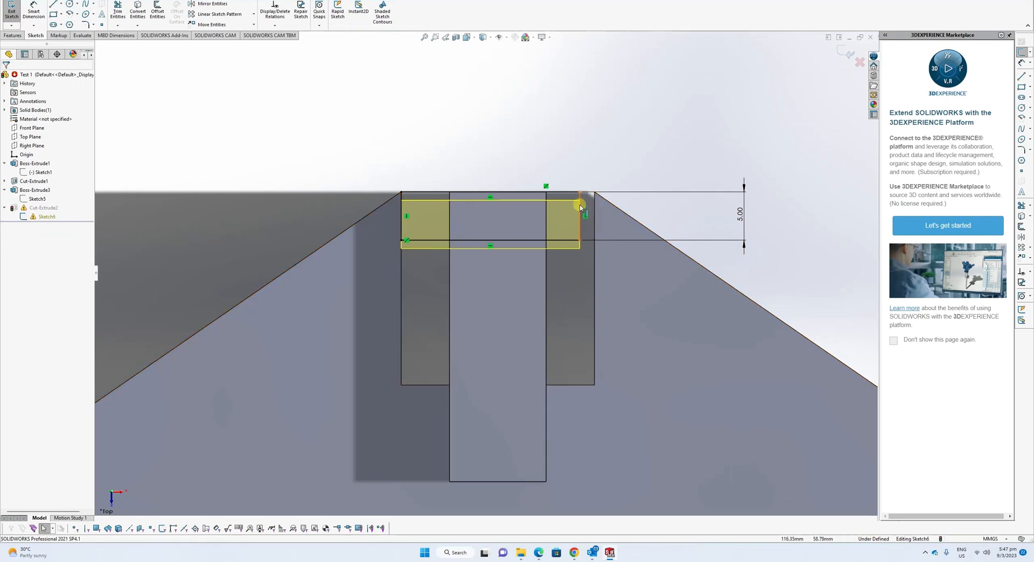
Step: Make the rectangle's right line collinear with the slot's right edge
{"action": "left_click", "coordinate": [579, 200]}
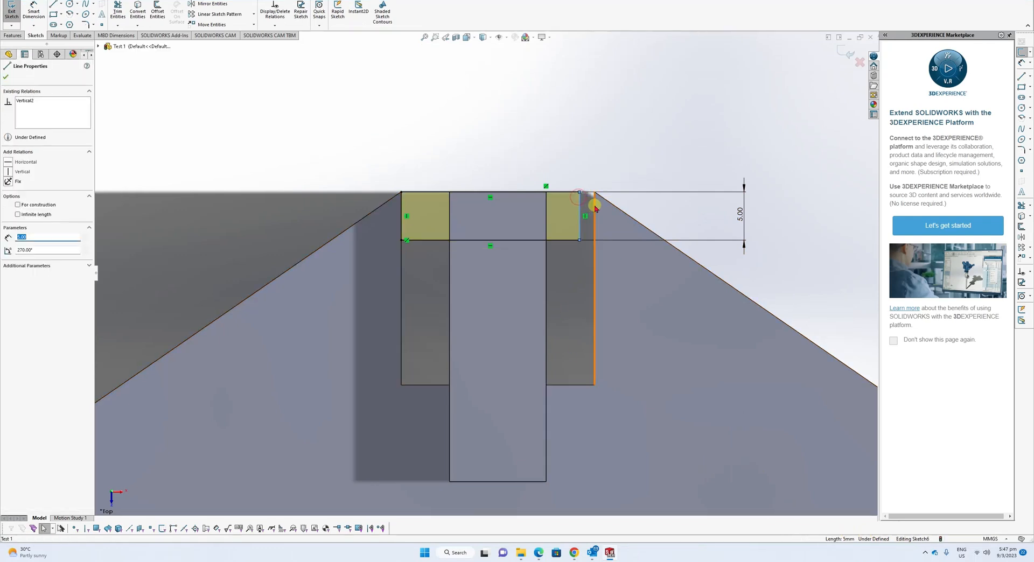
{"action": "left_click", "coordinate": [593, 200], "text": "ctrl"}
{"action": "left_click", "coordinate": [625, 172]}
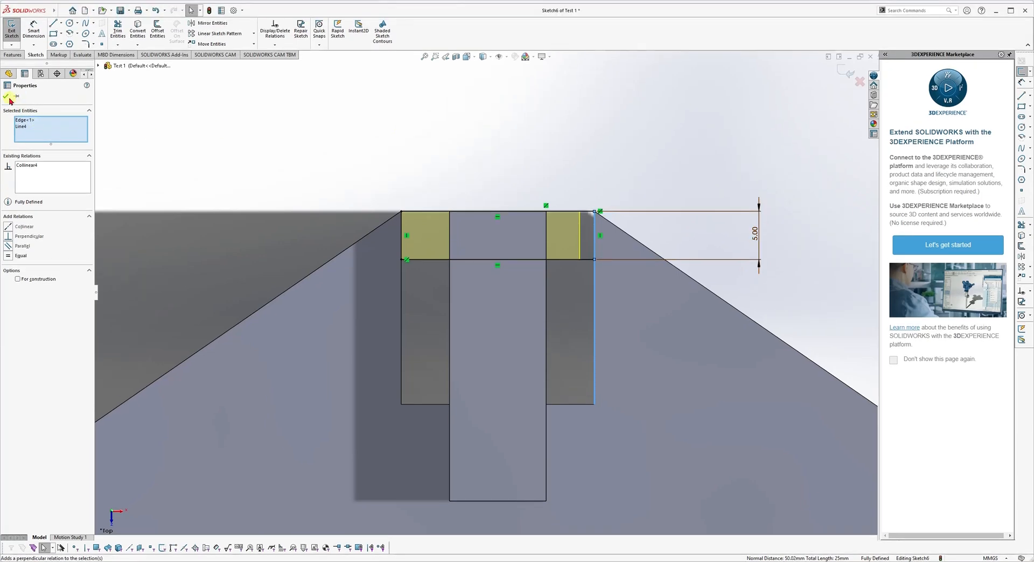
{"action": "left_click", "coordinate": [8, 97]}
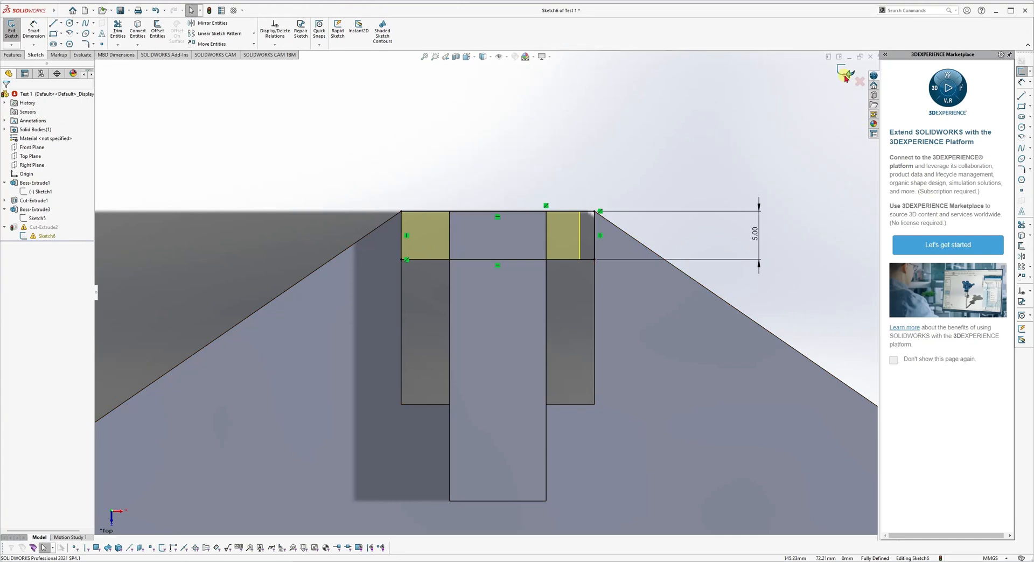
Step: Save and exit Sketch6, continuing past its warning, and close the error report
{"action": "left_click", "coordinate": [845, 78]}
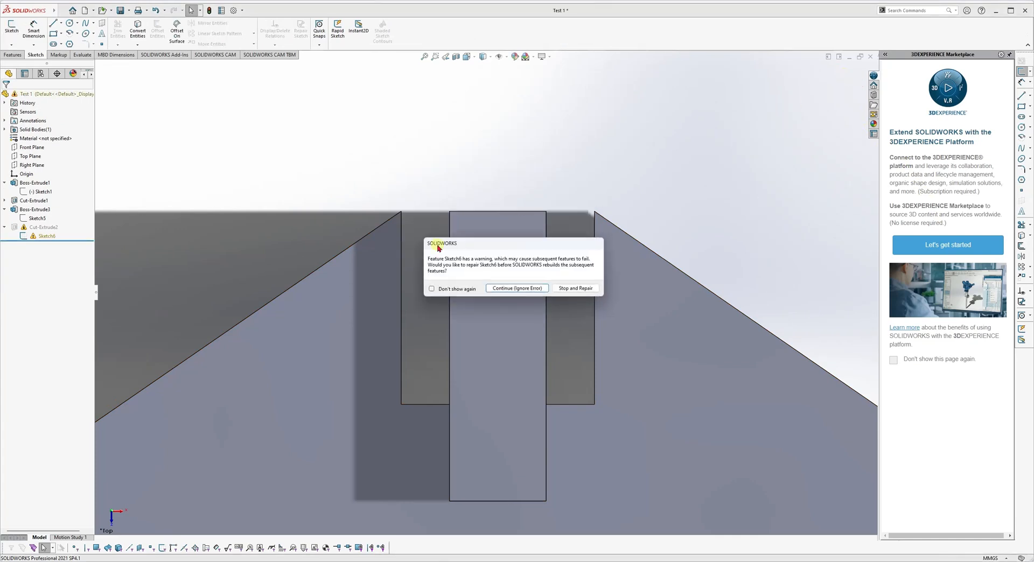
{"action": "left_click", "coordinate": [518, 288]}
{"action": "left_click", "coordinate": [247, 67]}
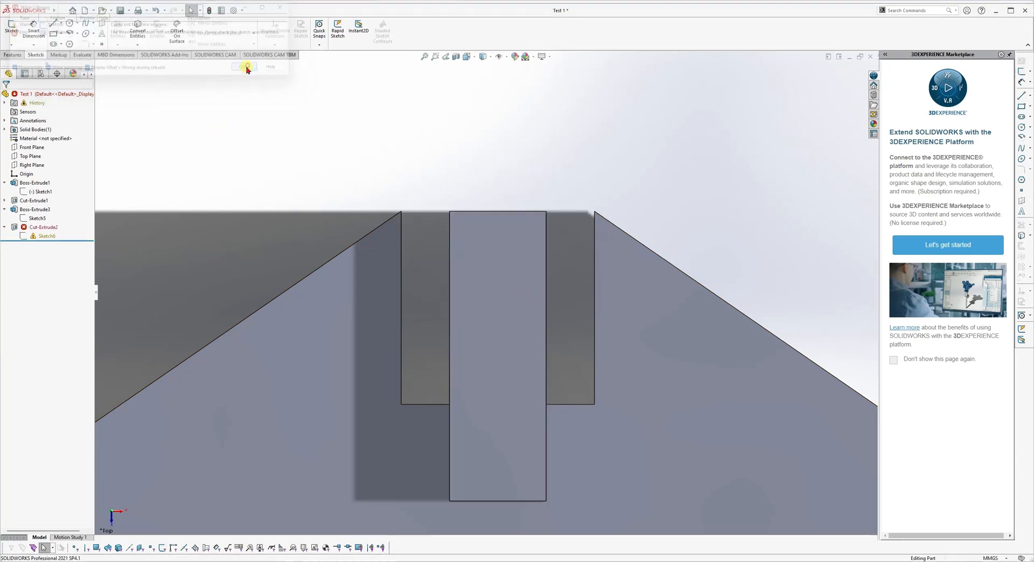
Step: Open Sketch6 again for editing and review its listed relations for any that still dangle
{"action": "left_click", "coordinate": [46, 236]}
{"action": "left_click", "coordinate": [51, 215]}
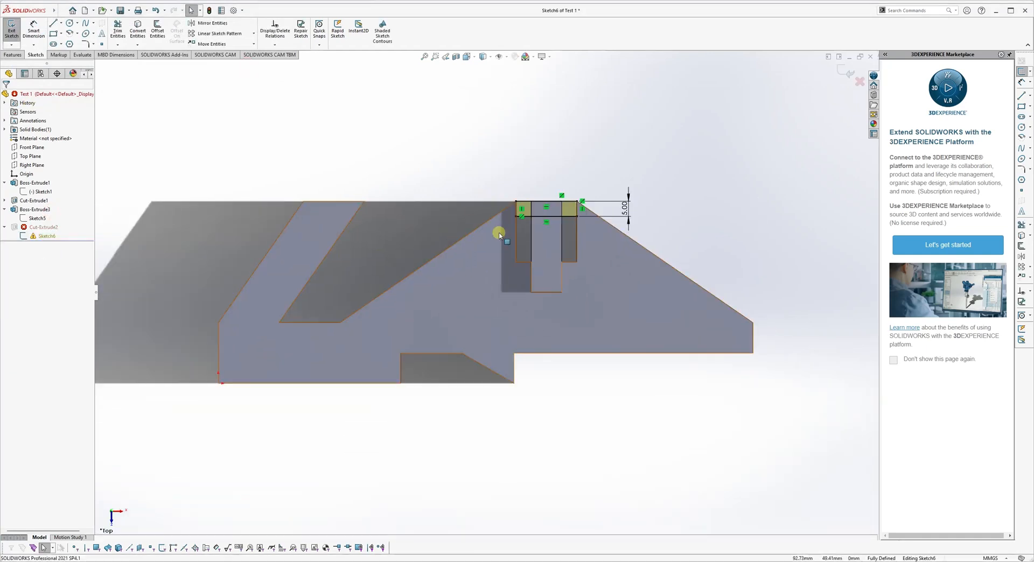
{"action": "scroll", "coordinate": [595, 195], "scroll_direction": "down", "scroll_amount": 5}
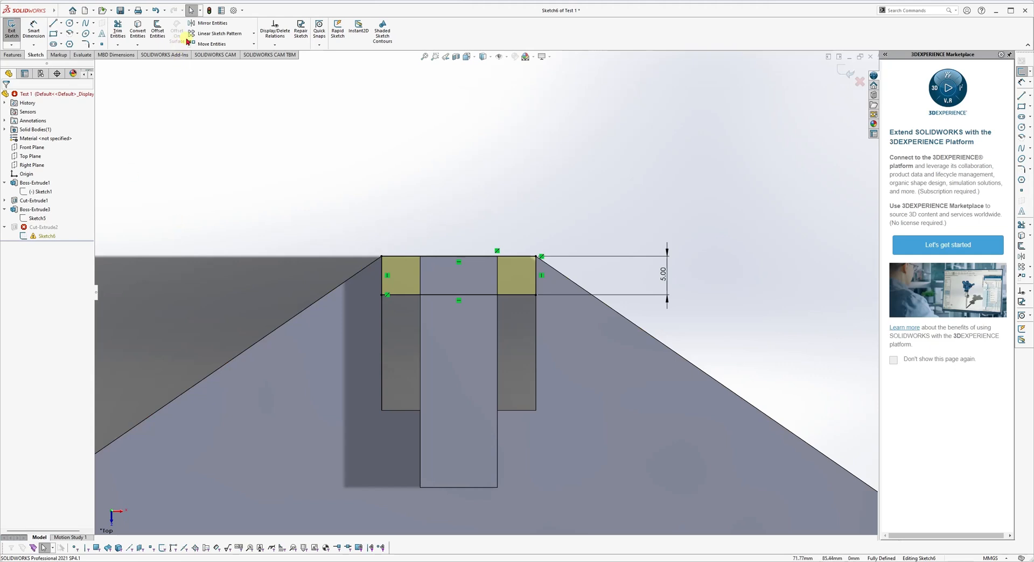
{"action": "left_click", "coordinate": [275, 31]}
{"action": "left_click", "coordinate": [39, 178]}
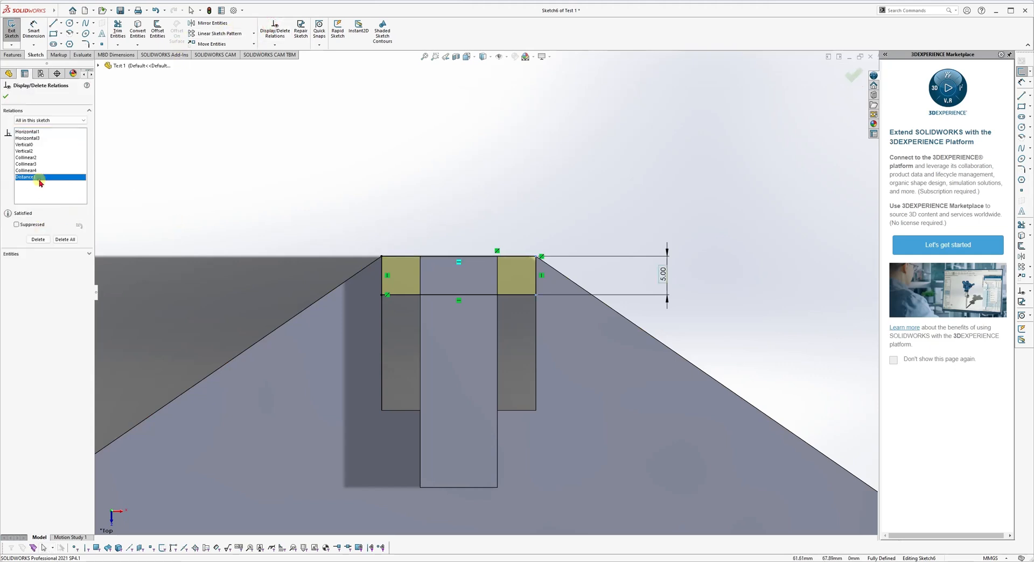
{"action": "left_click", "coordinate": [39, 164]}
{"action": "left_click", "coordinate": [35, 151]}
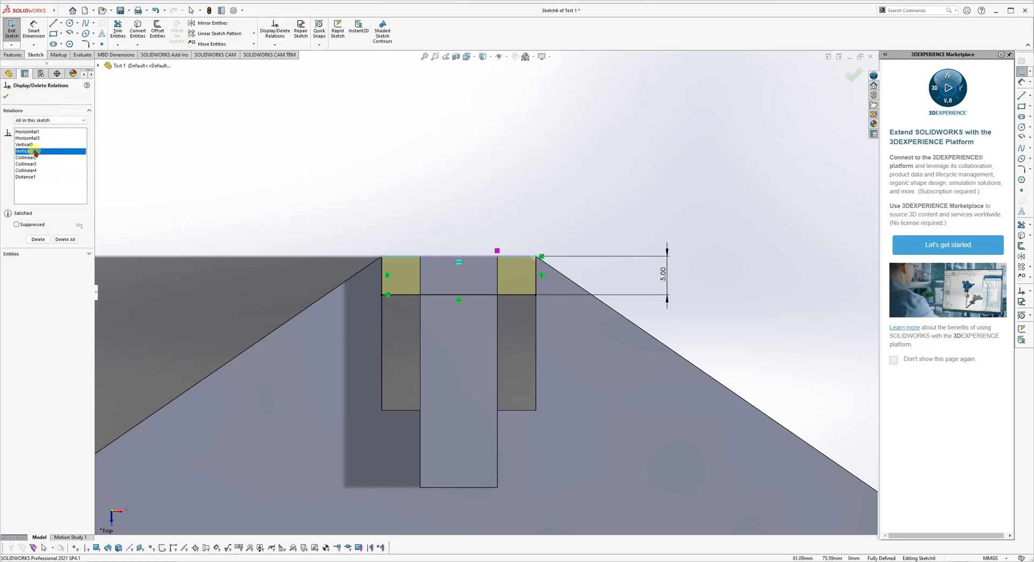
{"action": "left_click", "coordinate": [6, 96]}
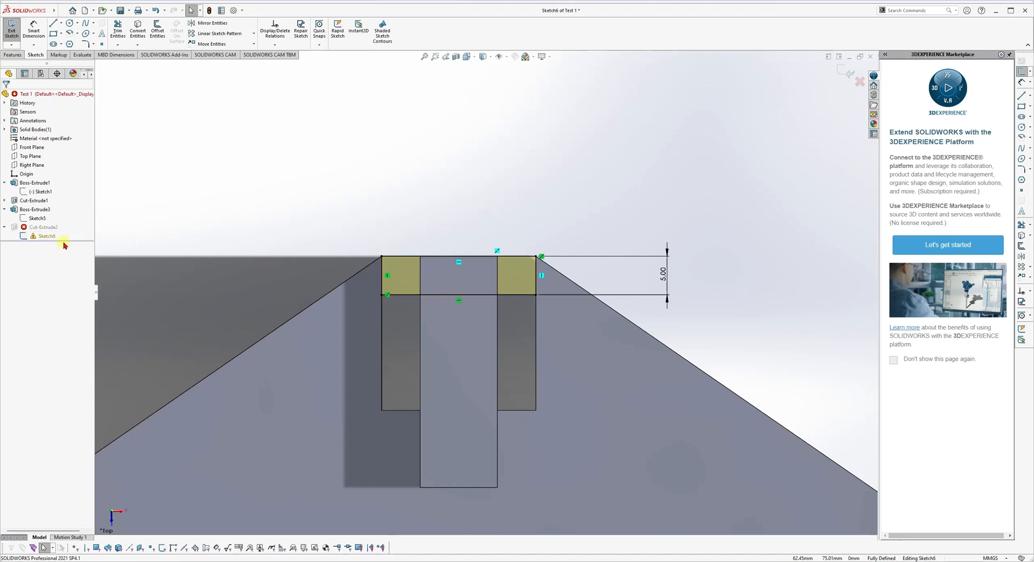
Step: Read the warning on Sketch6 in the feature tree, exit the sketch and dismiss the error report
{"action": "mouse_move", "coordinate": [50, 240]}
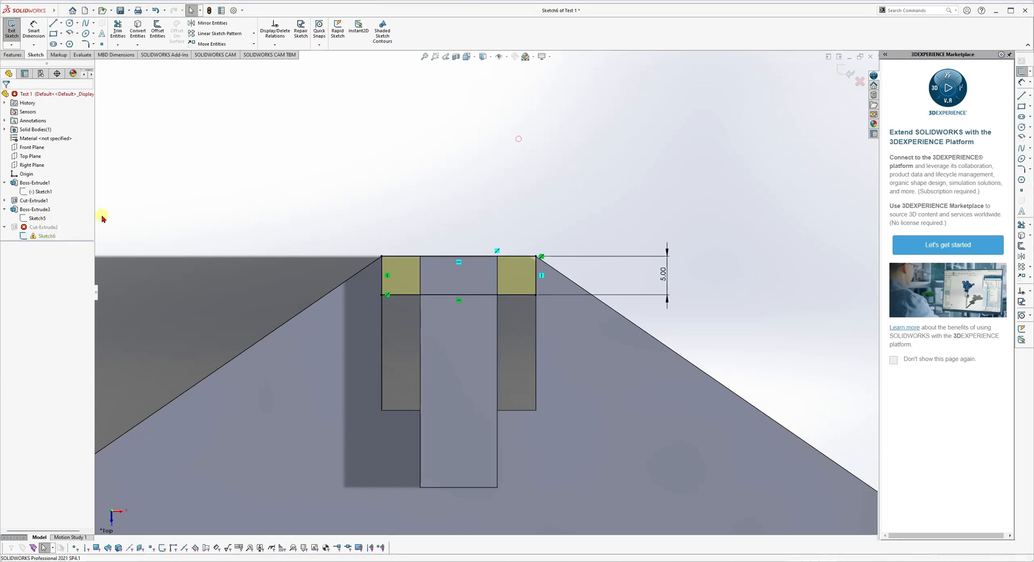
{"action": "left_click", "coordinate": [29, 236]}
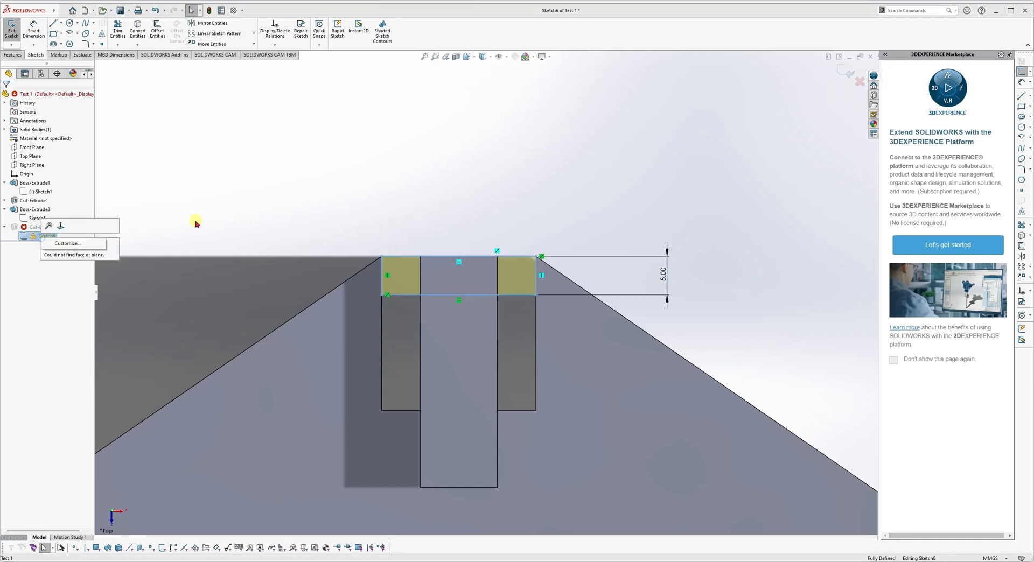
{"action": "left_click", "coordinate": [465, 218]}
{"action": "left_click", "coordinate": [848, 74]}
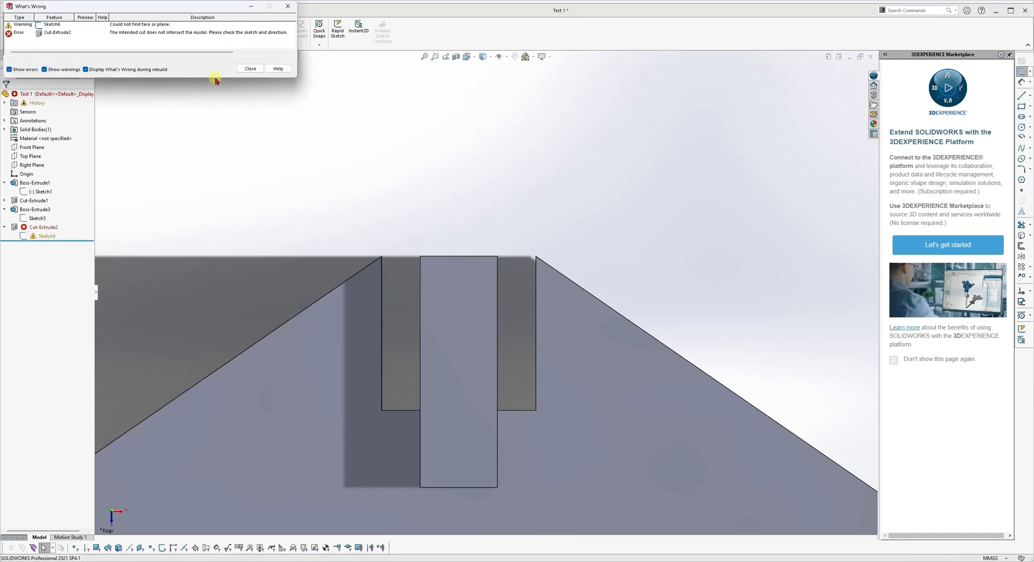
{"action": "left_click", "coordinate": [243, 67]}
Step: Examine the warning on Sketch6 and the error on Cut-Extrude2, comparing them with the slot and block on the model
{"action": "left_click", "coordinate": [47, 236]}
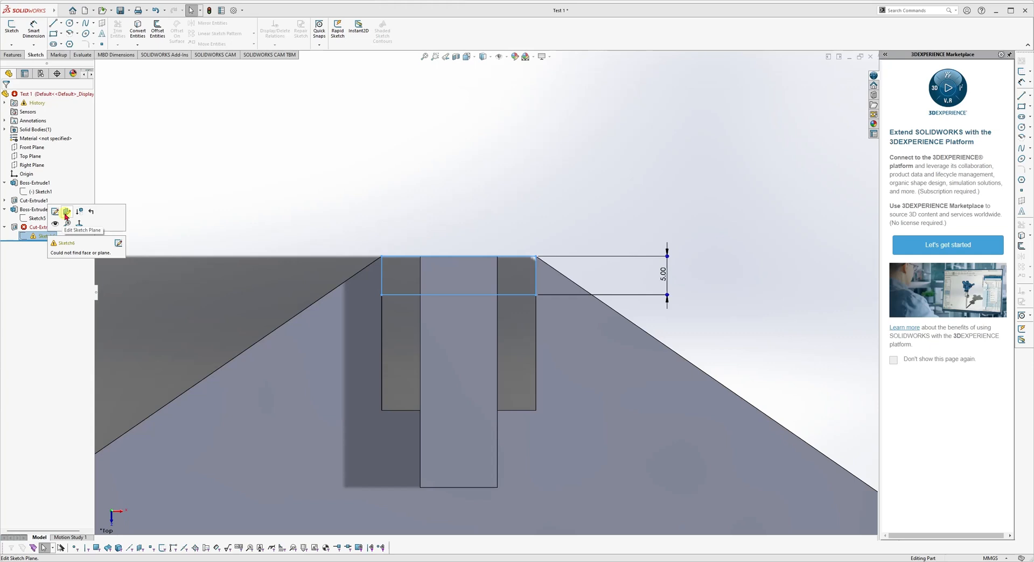
{"action": "left_click", "coordinate": [248, 215]}
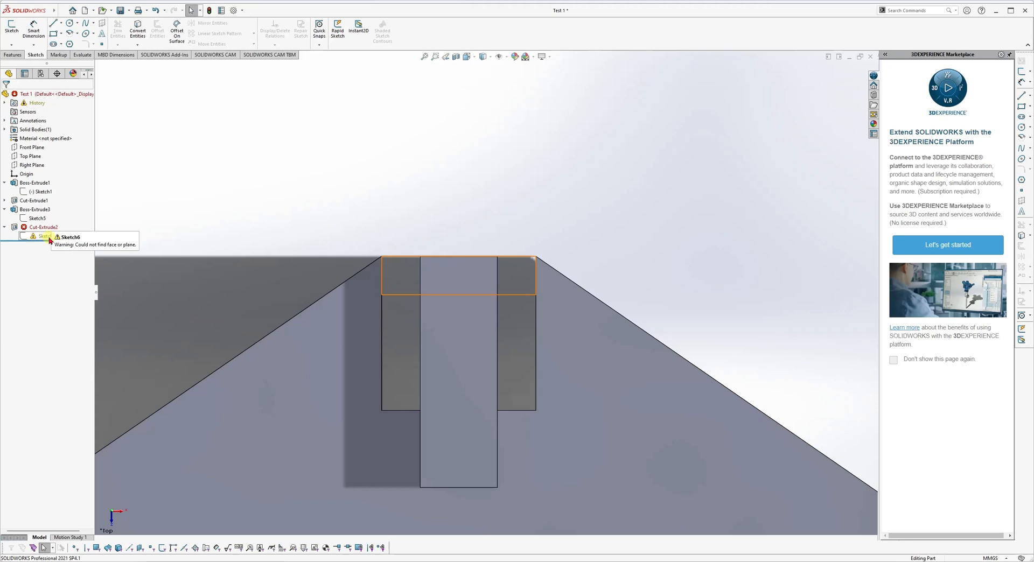
{"action": "mouse_move", "coordinate": [572, 245]}
{"action": "middle_mouse_down"}
{"action": "mouse_move", "coordinate": [448, 270]}
{"action": "mouse_move", "coordinate": [416, 235]}
{"action": "middle_mouse_up"}
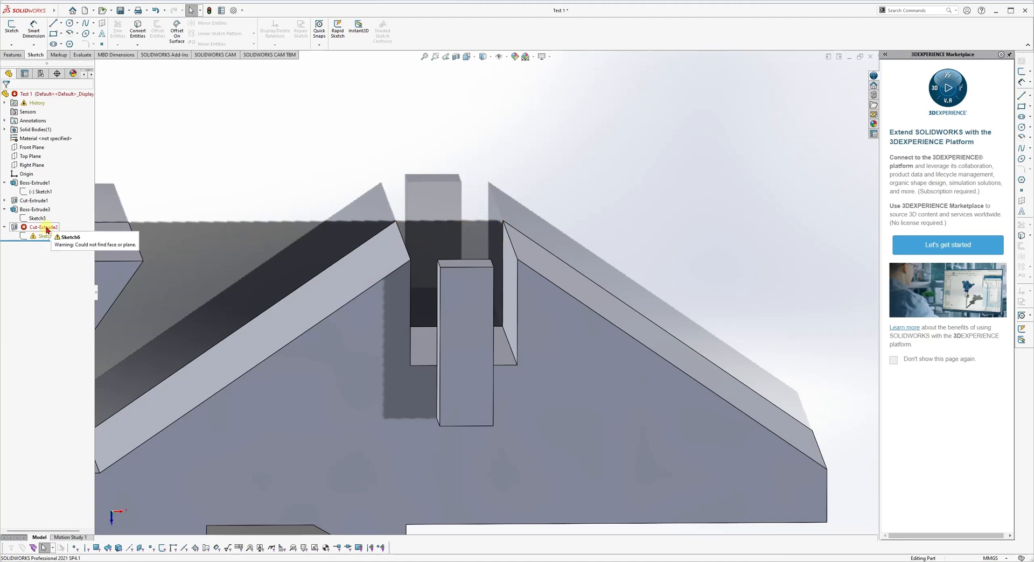
{"action": "right_click", "coordinate": [45, 228]}
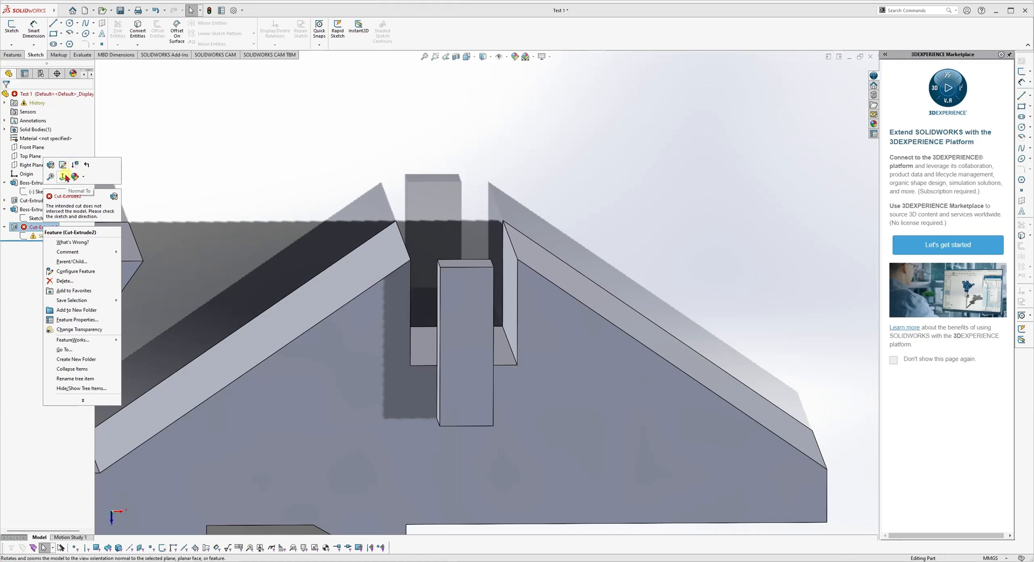
{"action": "left_click", "coordinate": [65, 178]}
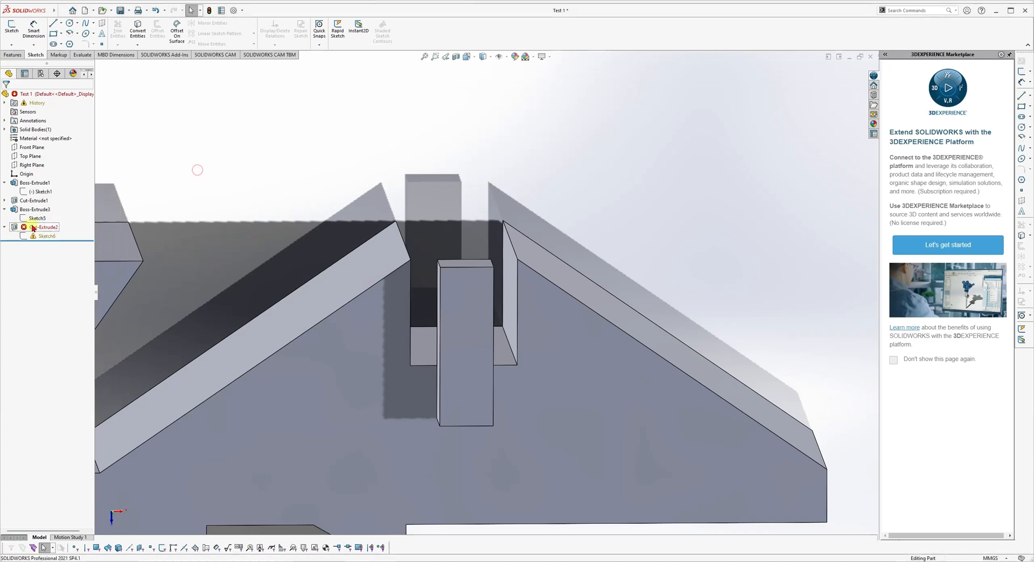
Step: Read the error description on Cut-Extrude2 in the feature tree to find out why the cut fails
{"action": "left_click", "coordinate": [33, 229]}
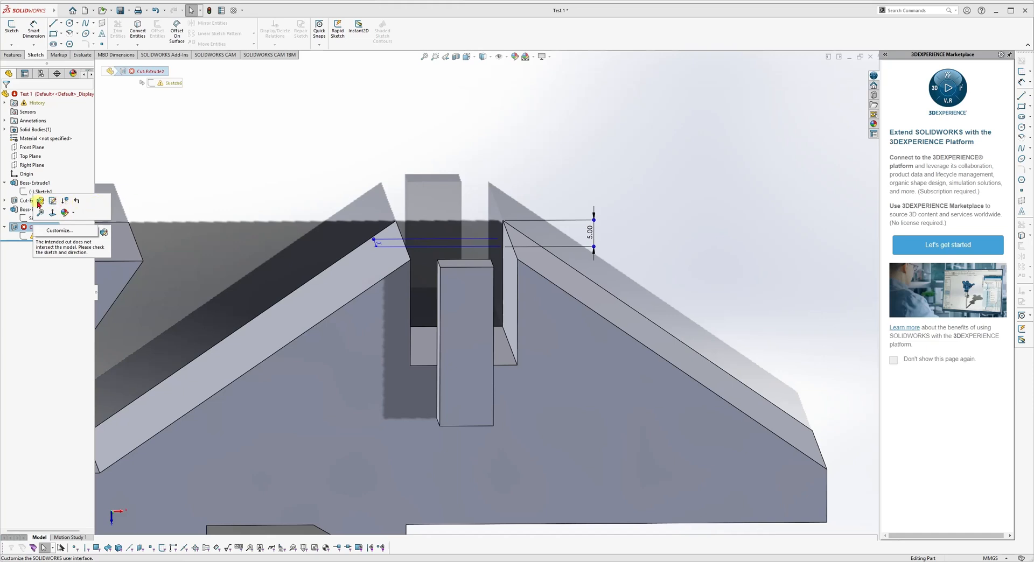
{"action": "left_click", "coordinate": [38, 201]}
{"action": "left_click", "coordinate": [234, 153]}
{"action": "left_click", "coordinate": [39, 228]}
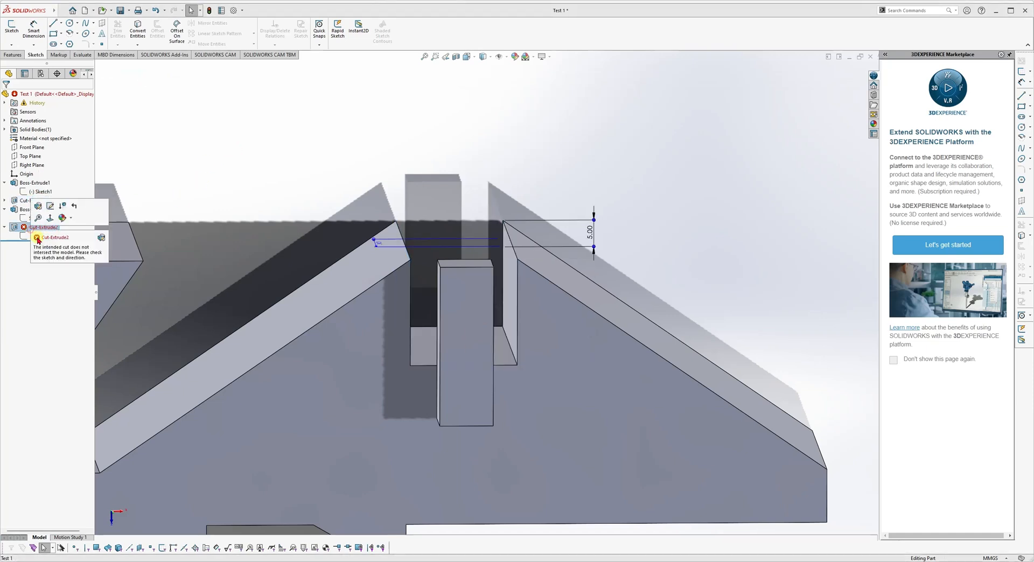
Step: Replace Sketch6's missing sketch plane reference with the large notched face on the opposite side of the body and close the error report
{"action": "left_click", "coordinate": [37, 237]}
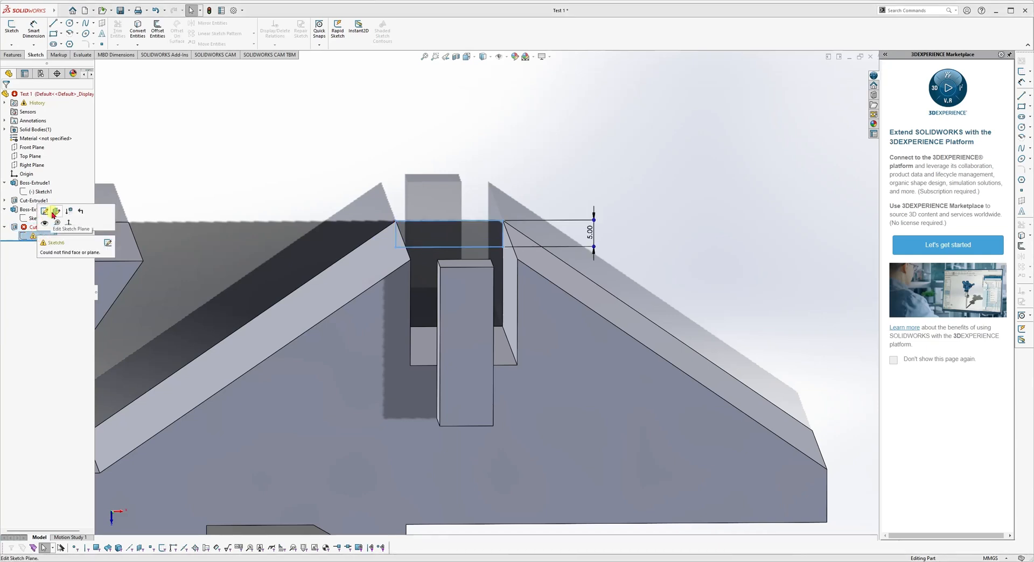
{"action": "left_click", "coordinate": [53, 213]}
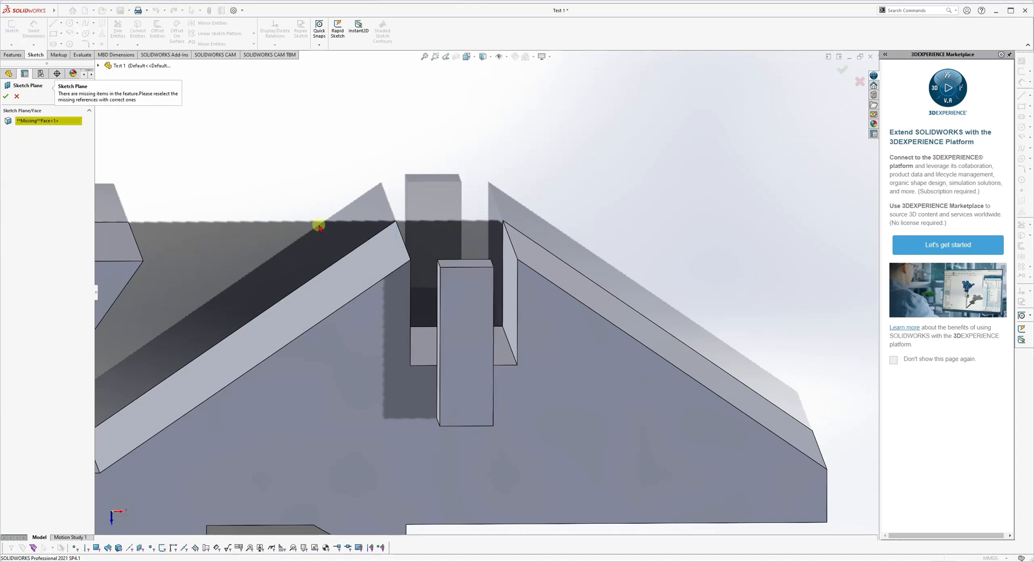
{"action": "left_click", "coordinate": [40, 120]}
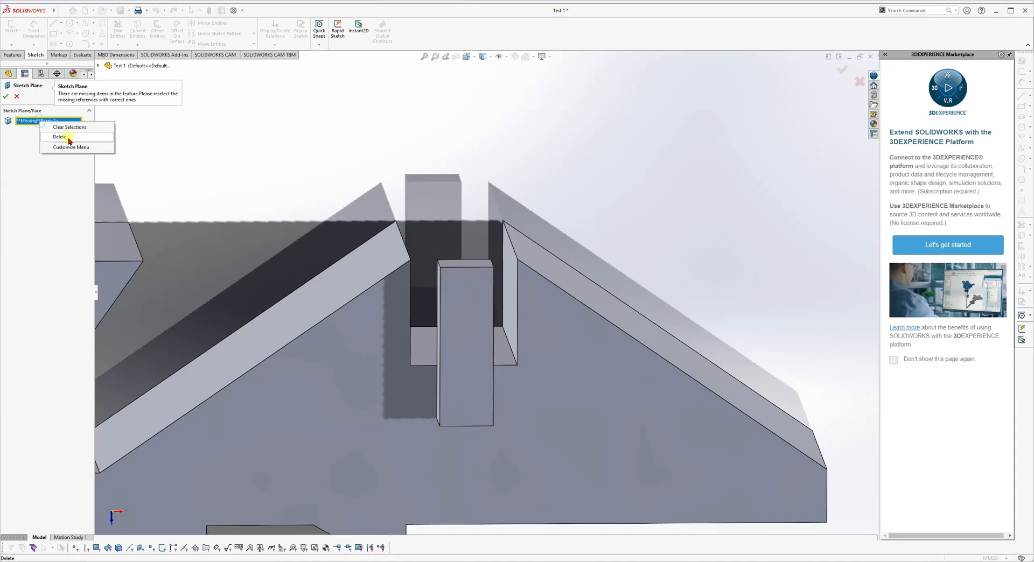
{"action": "left_click", "coordinate": [69, 137]}
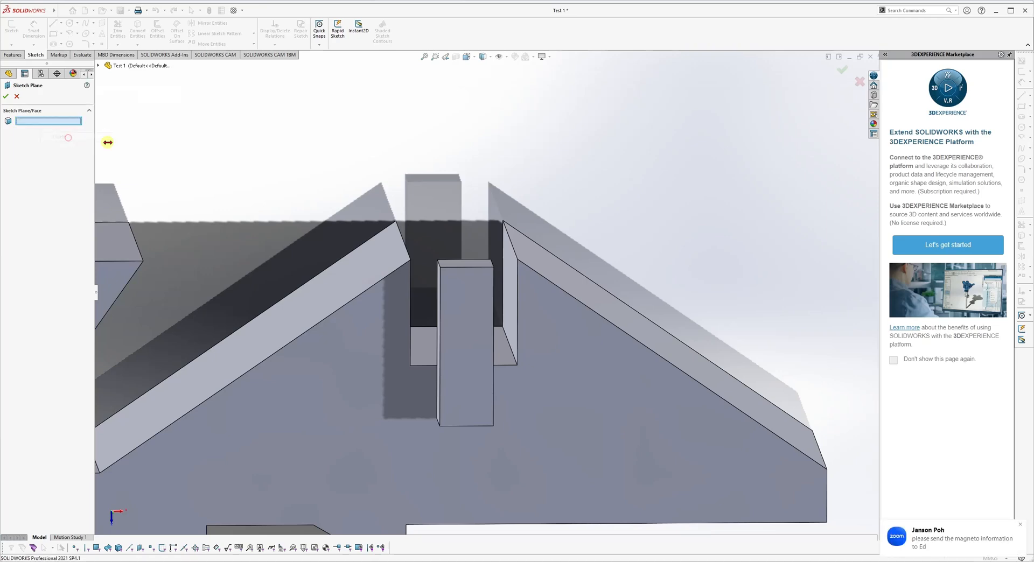
{"action": "middle_click_drag", "start_coordinate": [323, 199], "coordinate": [443, 221]}
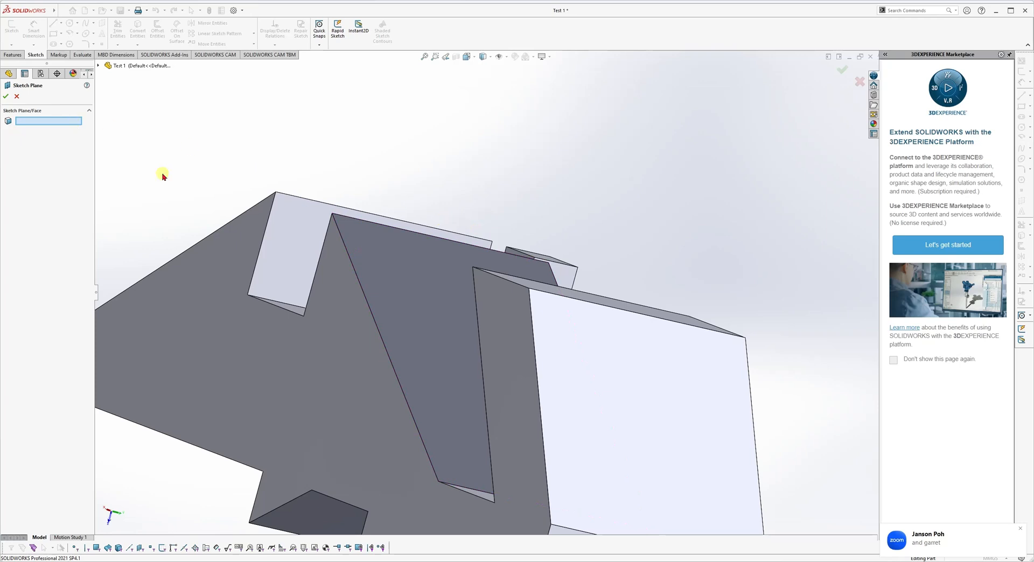
{"action": "left_click", "coordinate": [236, 273]}
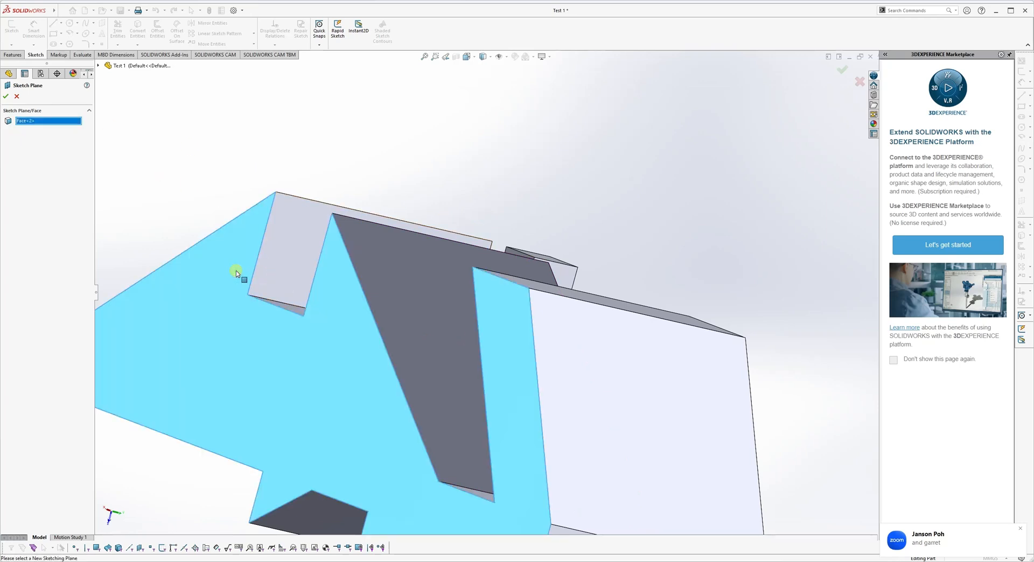
{"action": "left_click", "coordinate": [9, 96]}
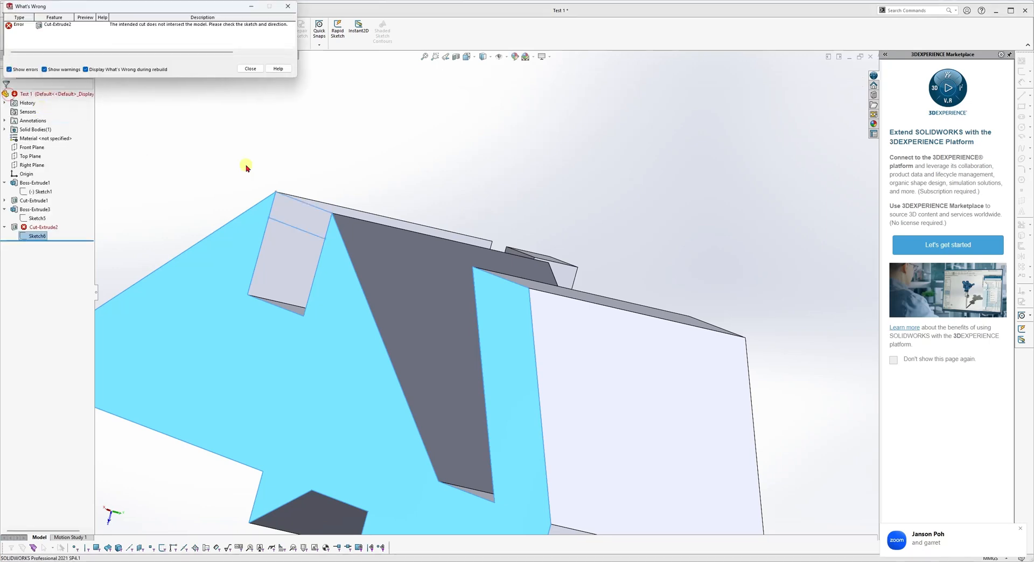
{"action": "left_click", "coordinate": [250, 68]}
{"action": "left_click", "coordinate": [406, 134]}
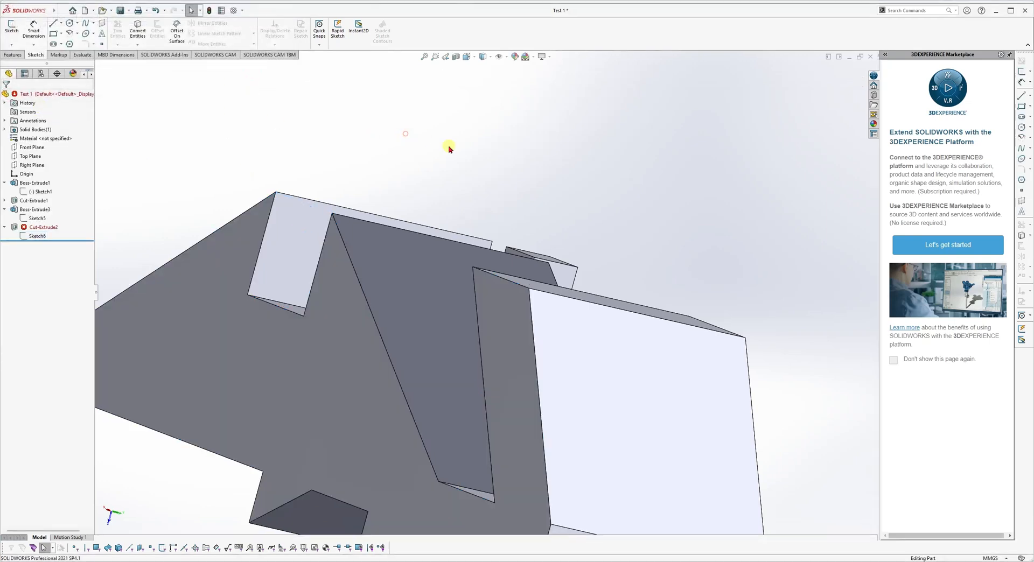
Step: Inspect the body around Sketch6's new plane and recheck the error on Cut-Extrude2
{"action": "mouse_move", "coordinate": [427, 234]}
{"action": "middle_mouse_down"}
{"action": "mouse_move", "coordinate": [284, 244]}
{"action": "mouse_move", "coordinate": [353, 215]}
{"action": "mouse_move", "coordinate": [381, 252]}
{"action": "middle_mouse_up"}
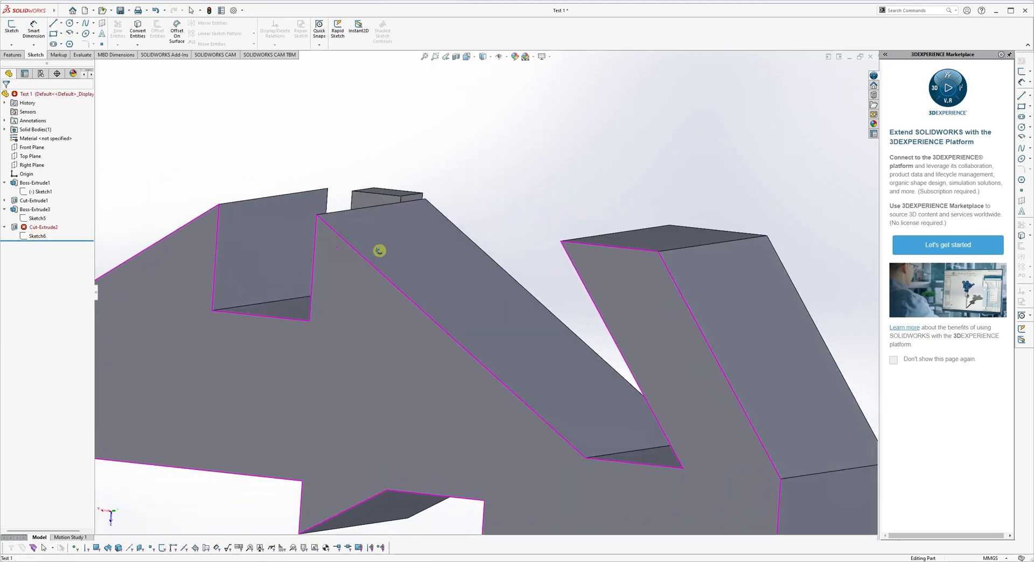
{"action": "left_click", "coordinate": [34, 228]}
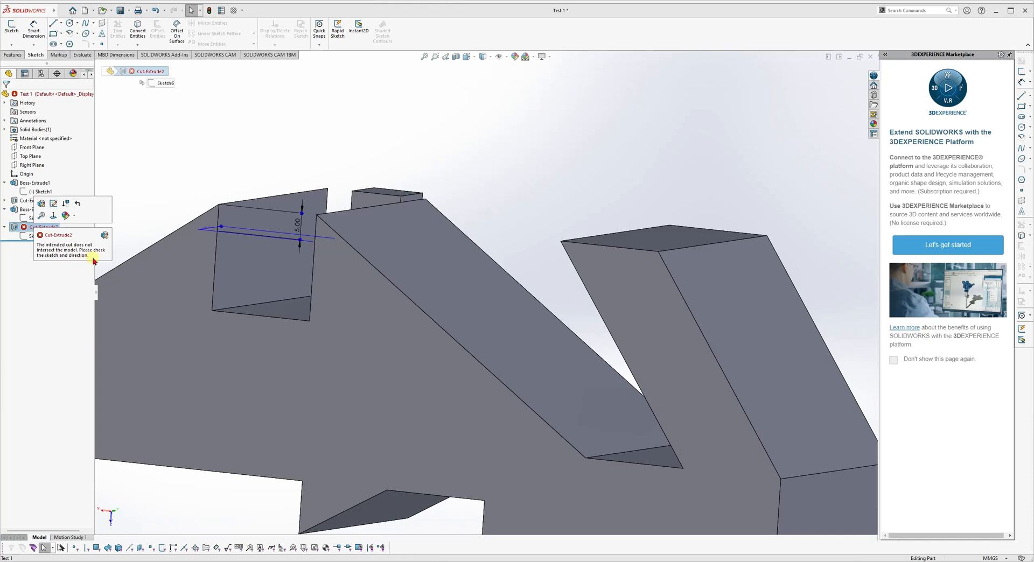
{"action": "left_click", "coordinate": [178, 151]}
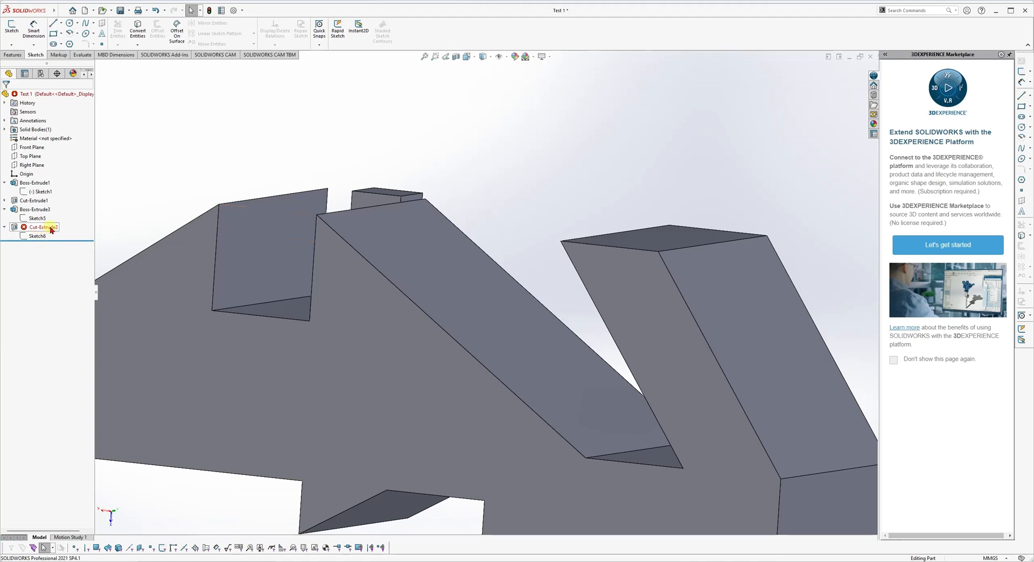
Step: Edit Cut-Extrude2 to use a Through All end condition in Direction 1, and accept the feature
{"action": "mouse_move", "coordinate": [38, 228]}
{"action": "left_click", "coordinate": [41, 230]}
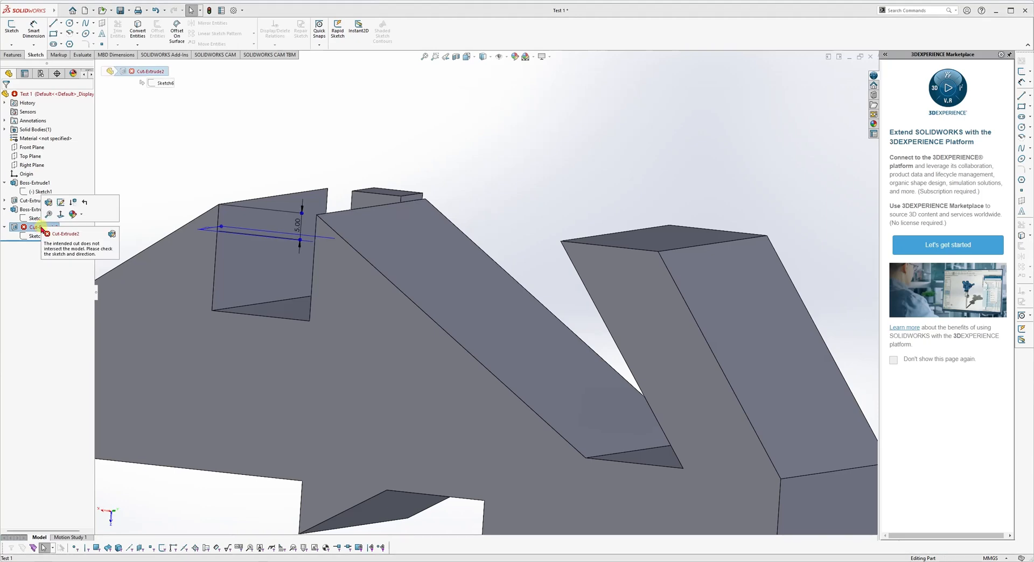
{"action": "left_click", "coordinate": [49, 203]}
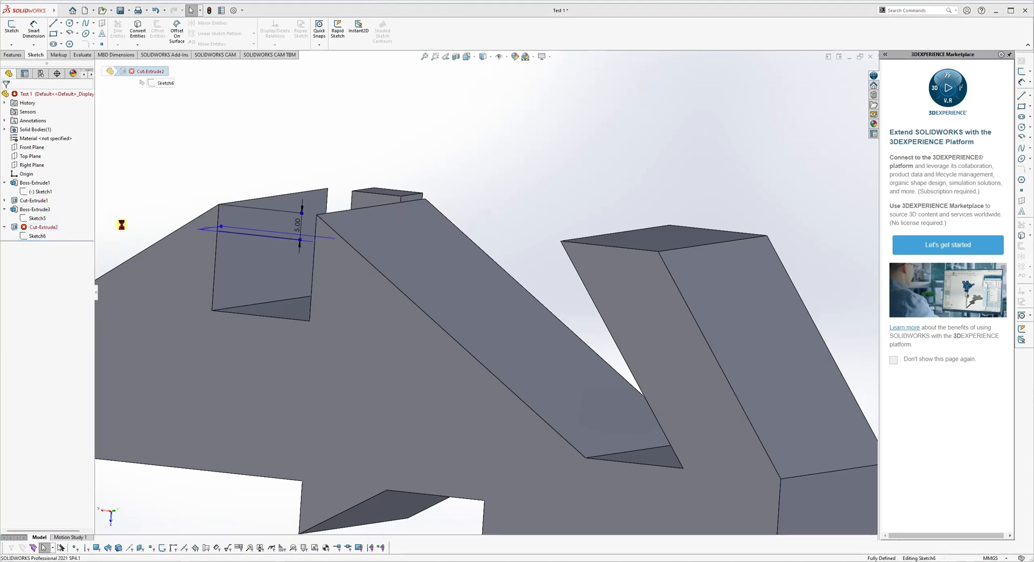
{"action": "middle_click_drag", "start_coordinate": [229, 217], "coordinate": [126, 246]}
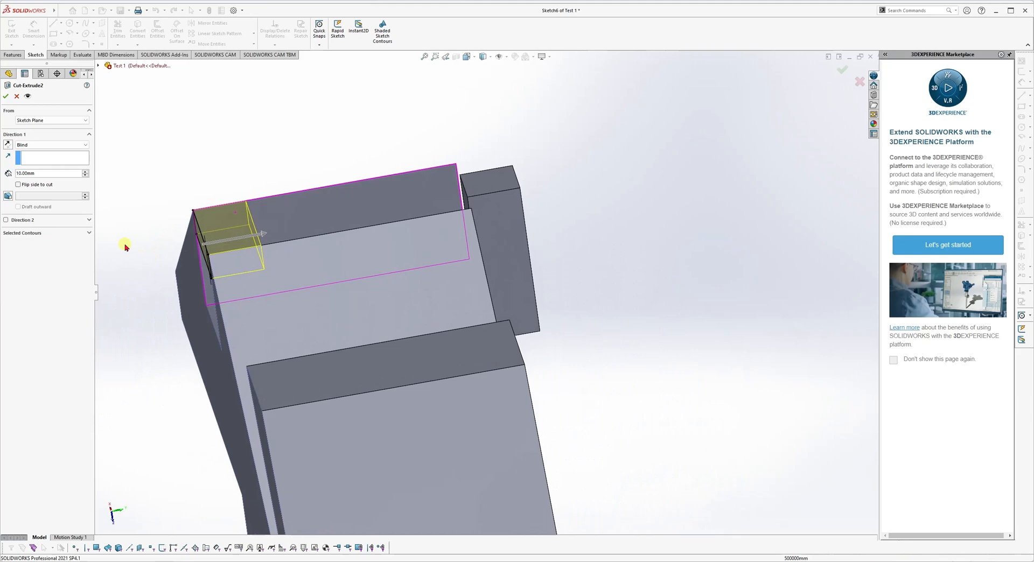
{"action": "left_click", "coordinate": [48, 144]}
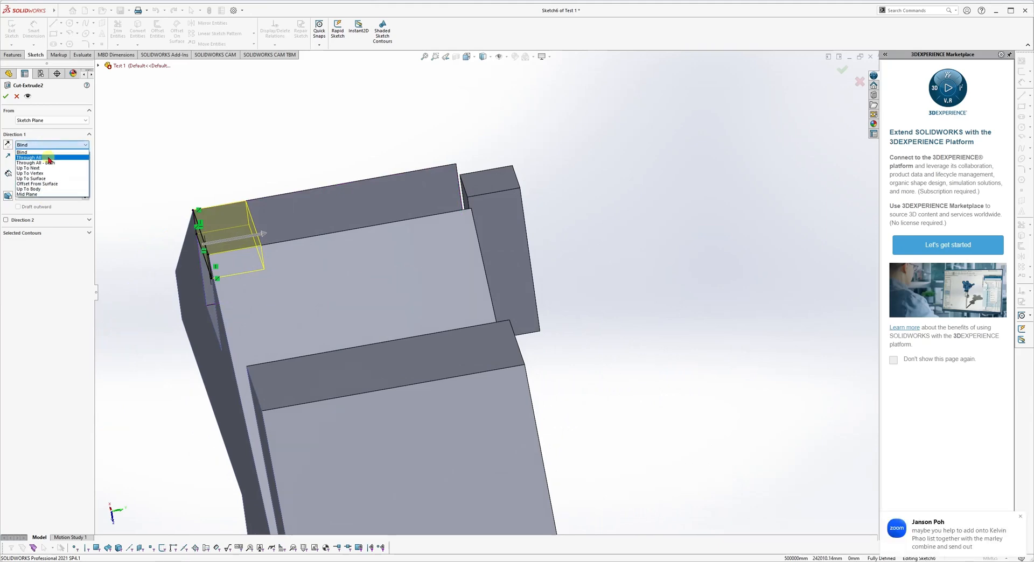
{"action": "left_click", "coordinate": [49, 157]}
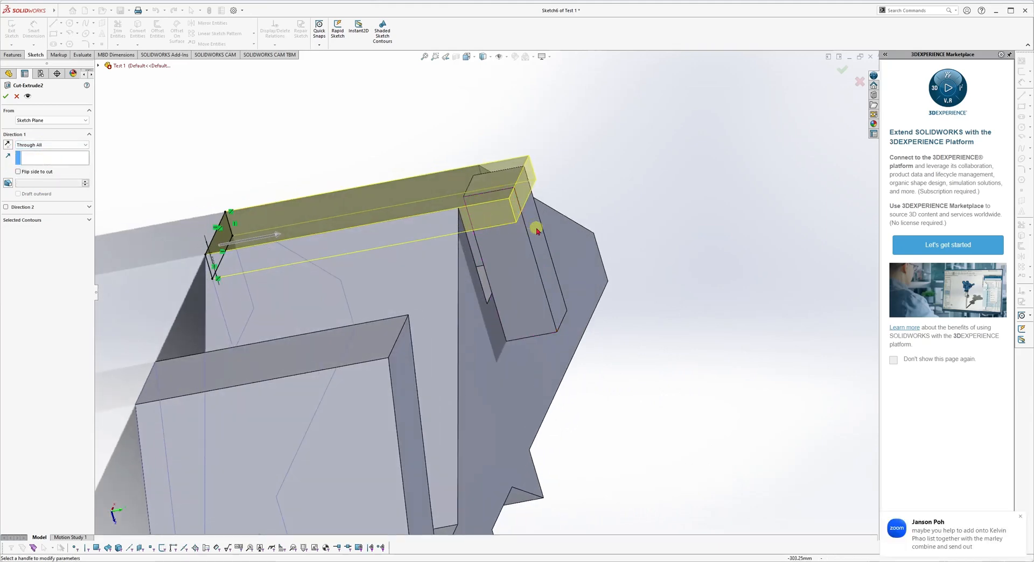
{"action": "middle_click_drag", "start_coordinate": [432, 239], "coordinate": [414, 291]}
{"action": "left_click", "coordinate": [7, 96]}
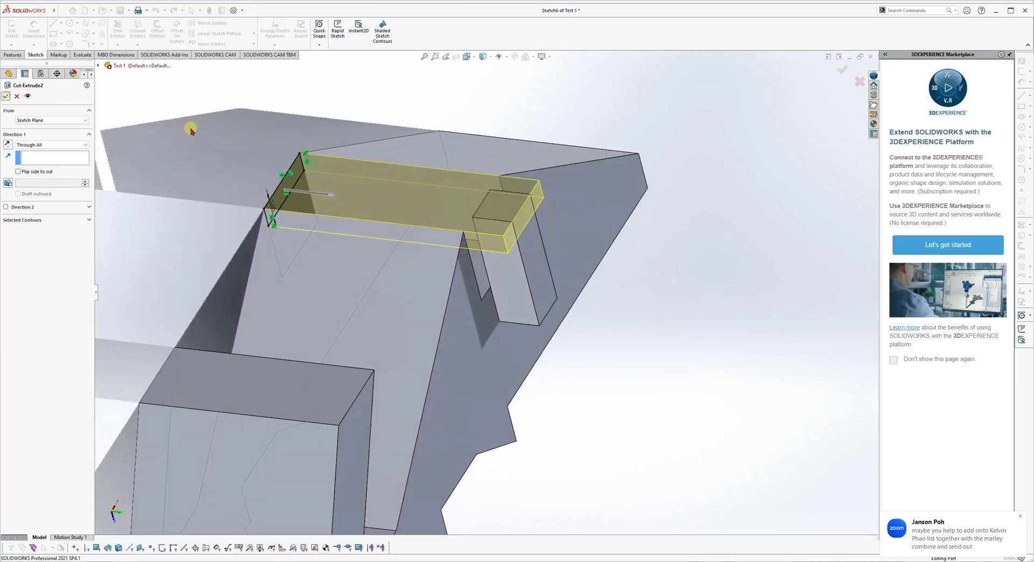
{"action": "middle_click_drag", "start_coordinate": [272, 199], "coordinate": [388, 277]}
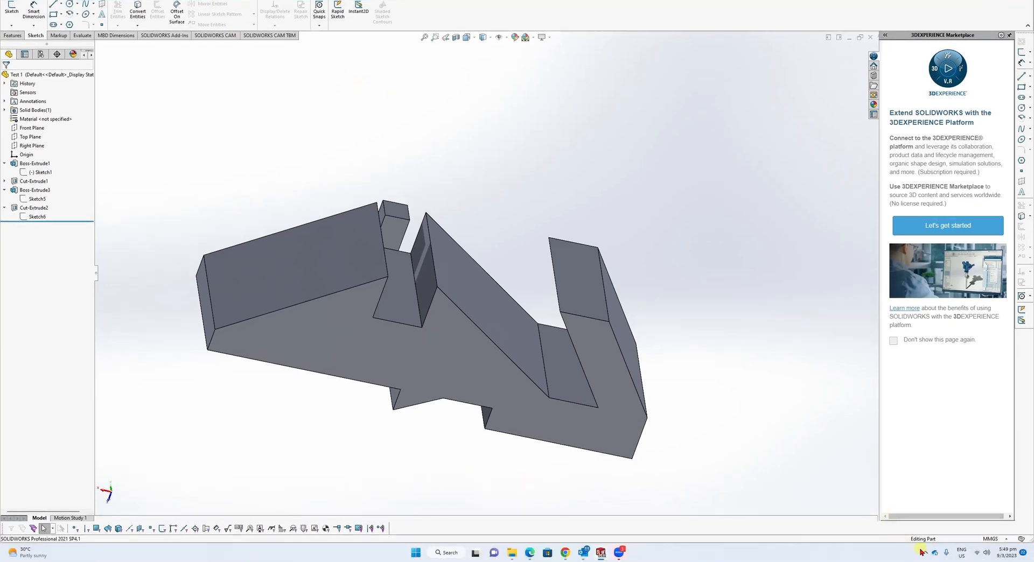
{"action": "left_click", "coordinate": [924, 550]}
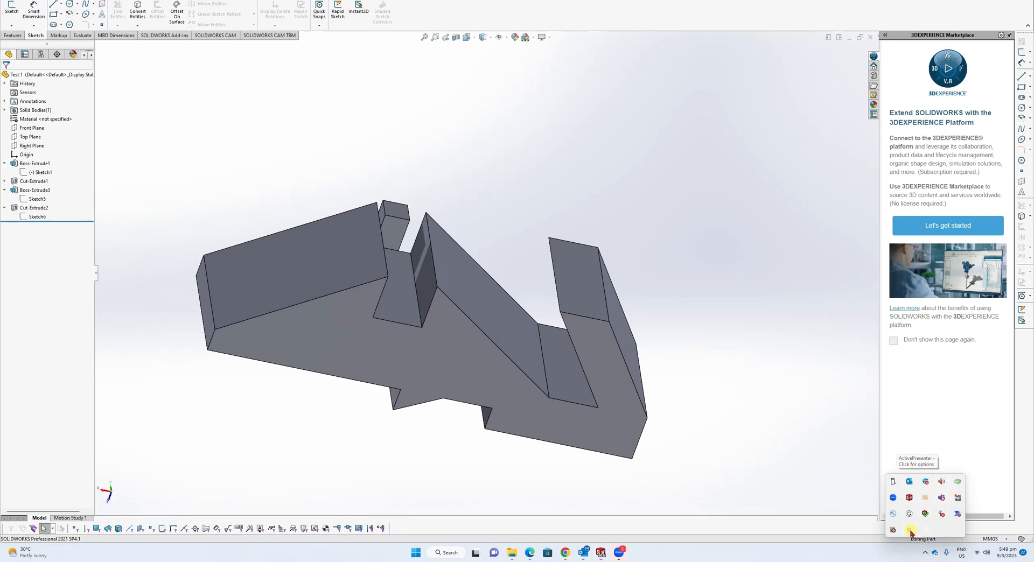